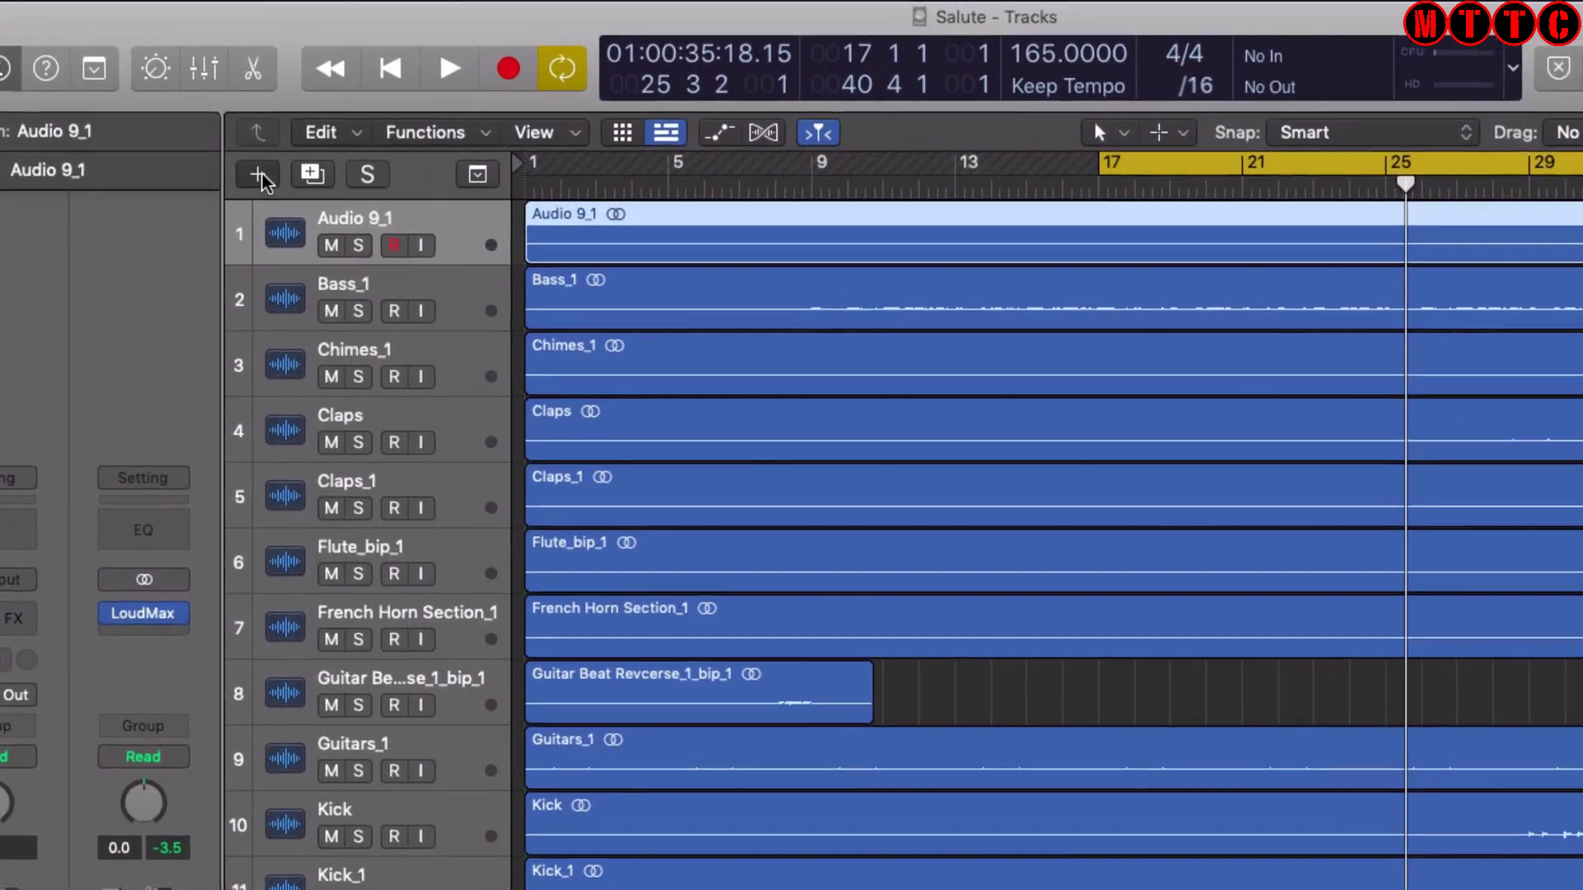
Create a new software instrument track.
click(258, 174)
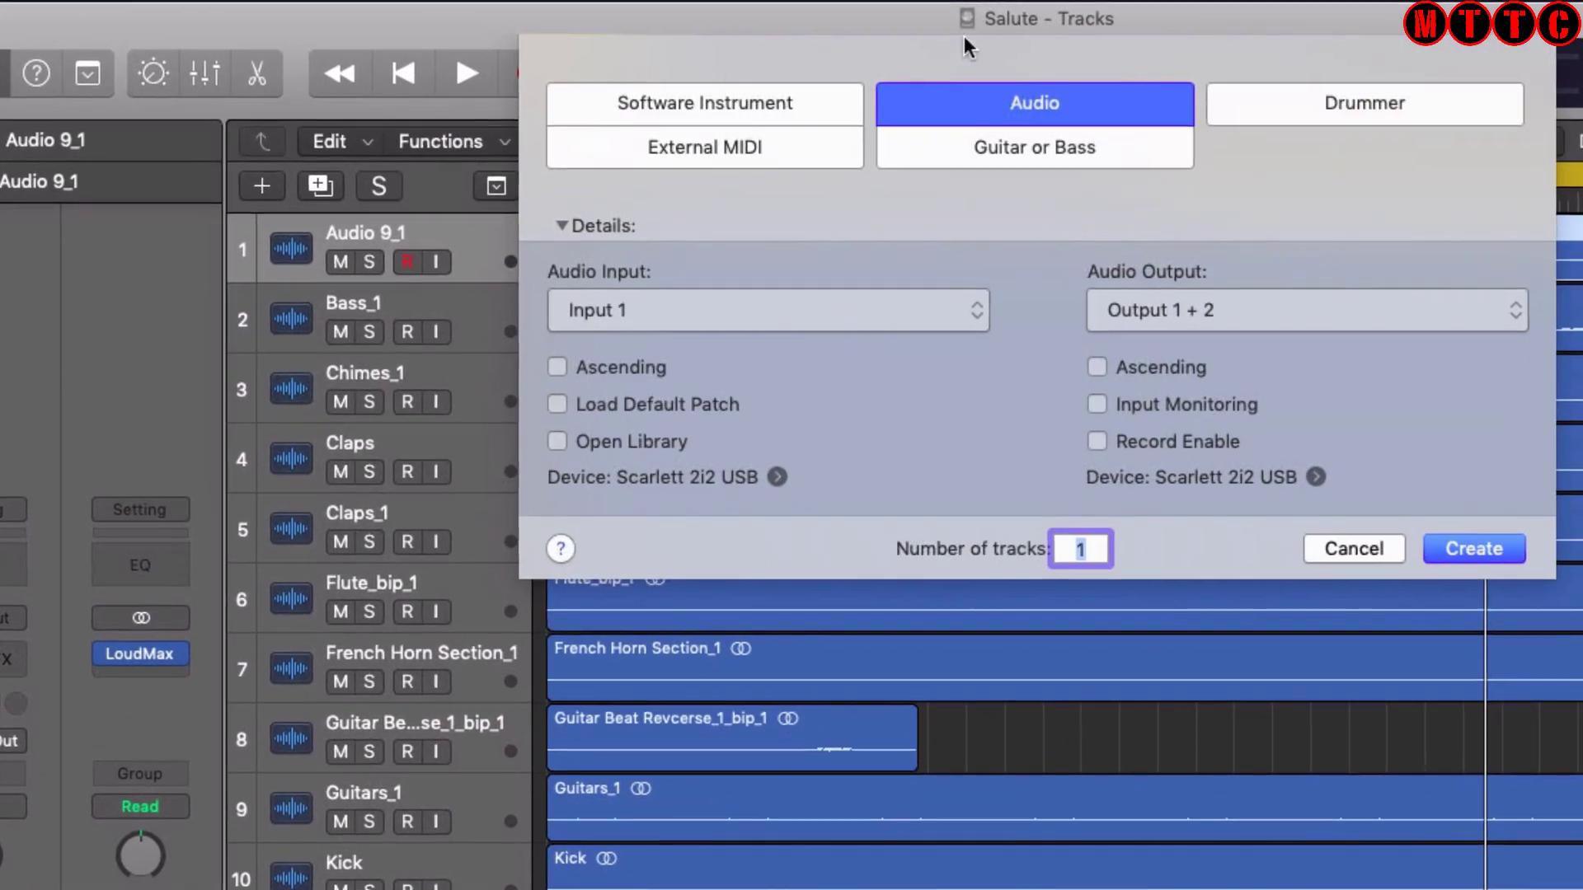
click(758, 102)
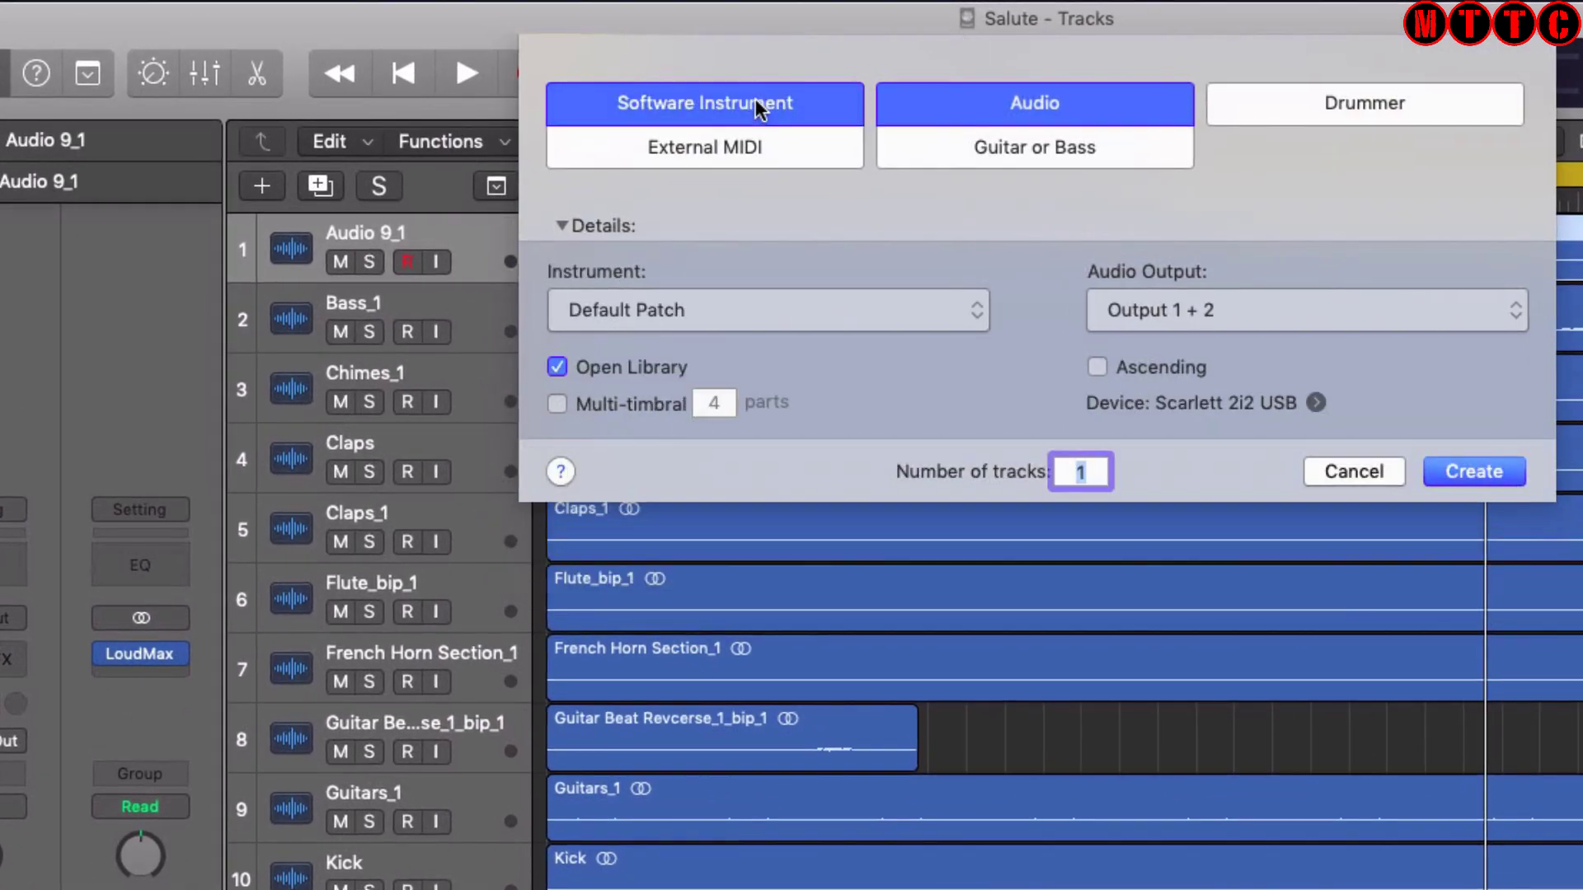
click(1453, 466)
Load Quick Sampler (Single Sample, Stereo) into the new track's instrument slot.
click(505, 188)
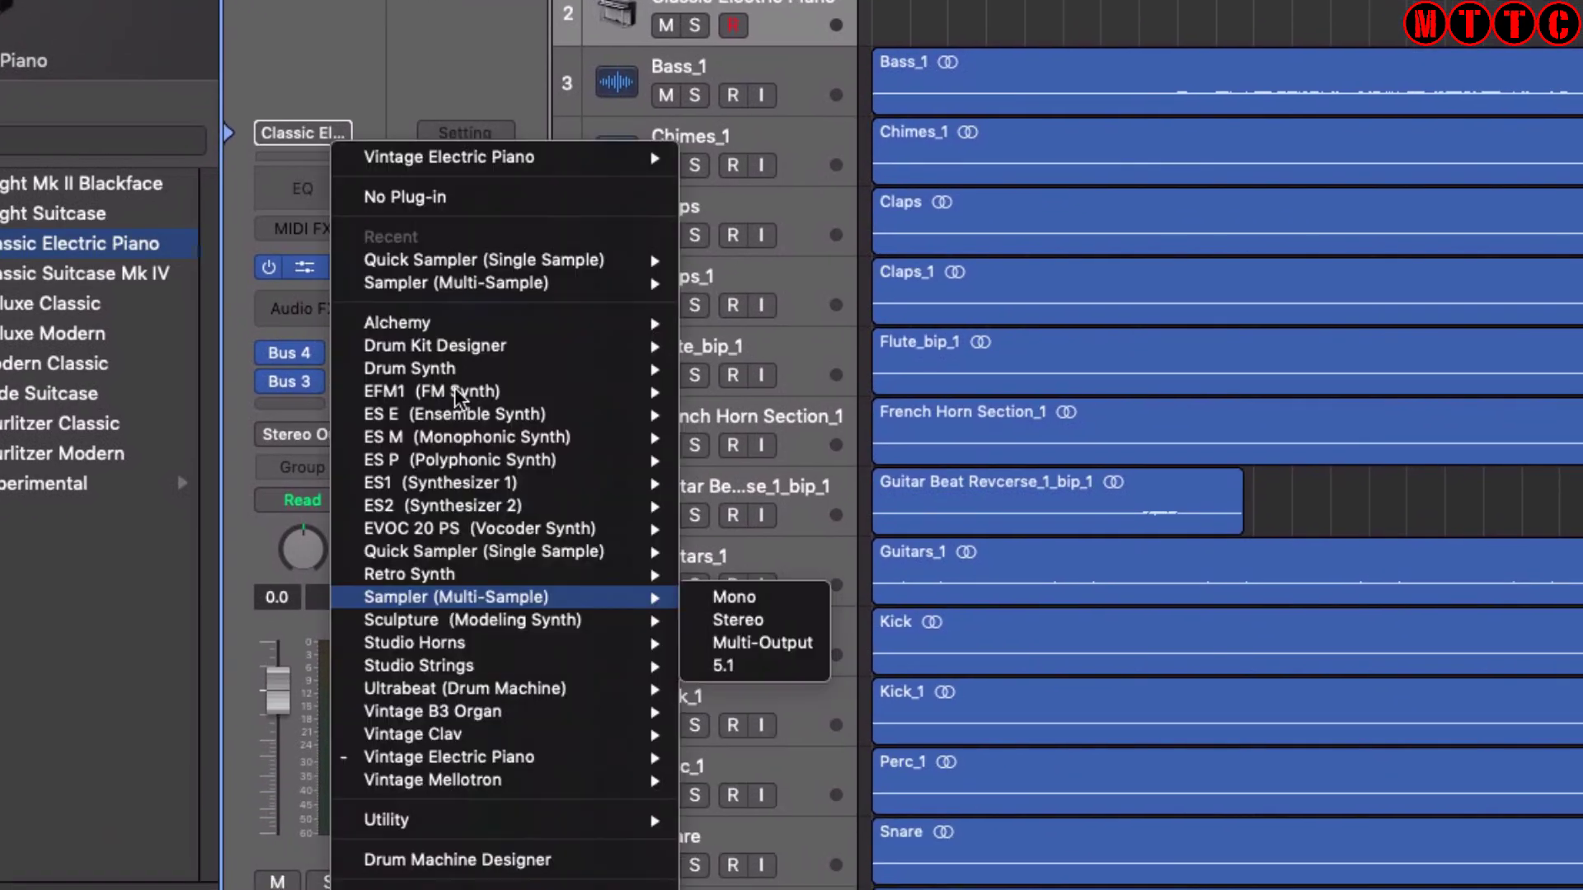
mouse_move(478, 561)
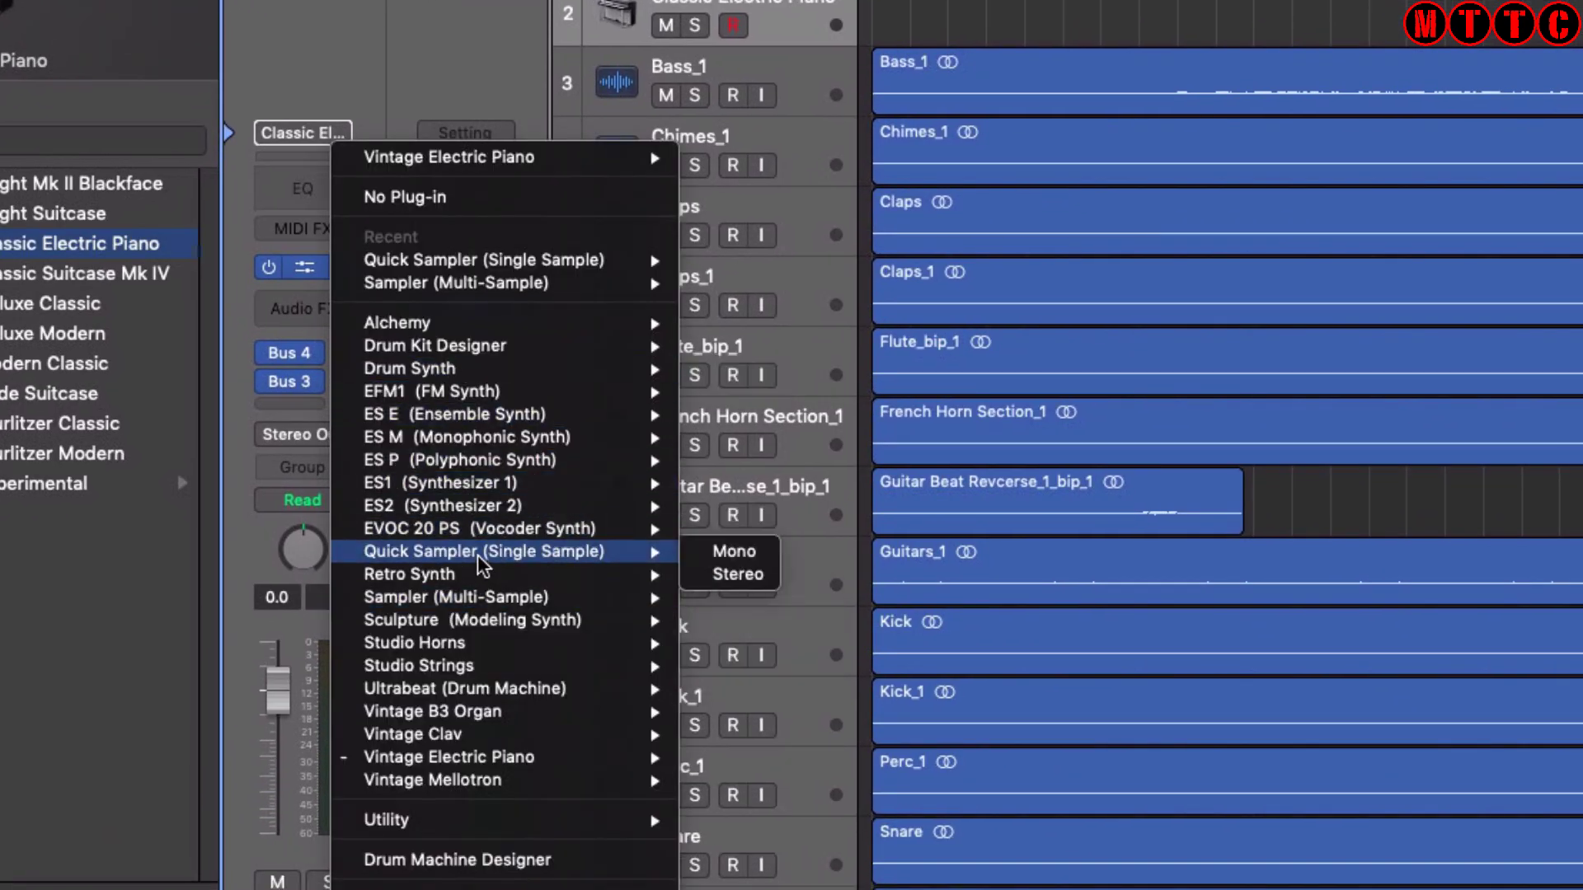
click(736, 574)
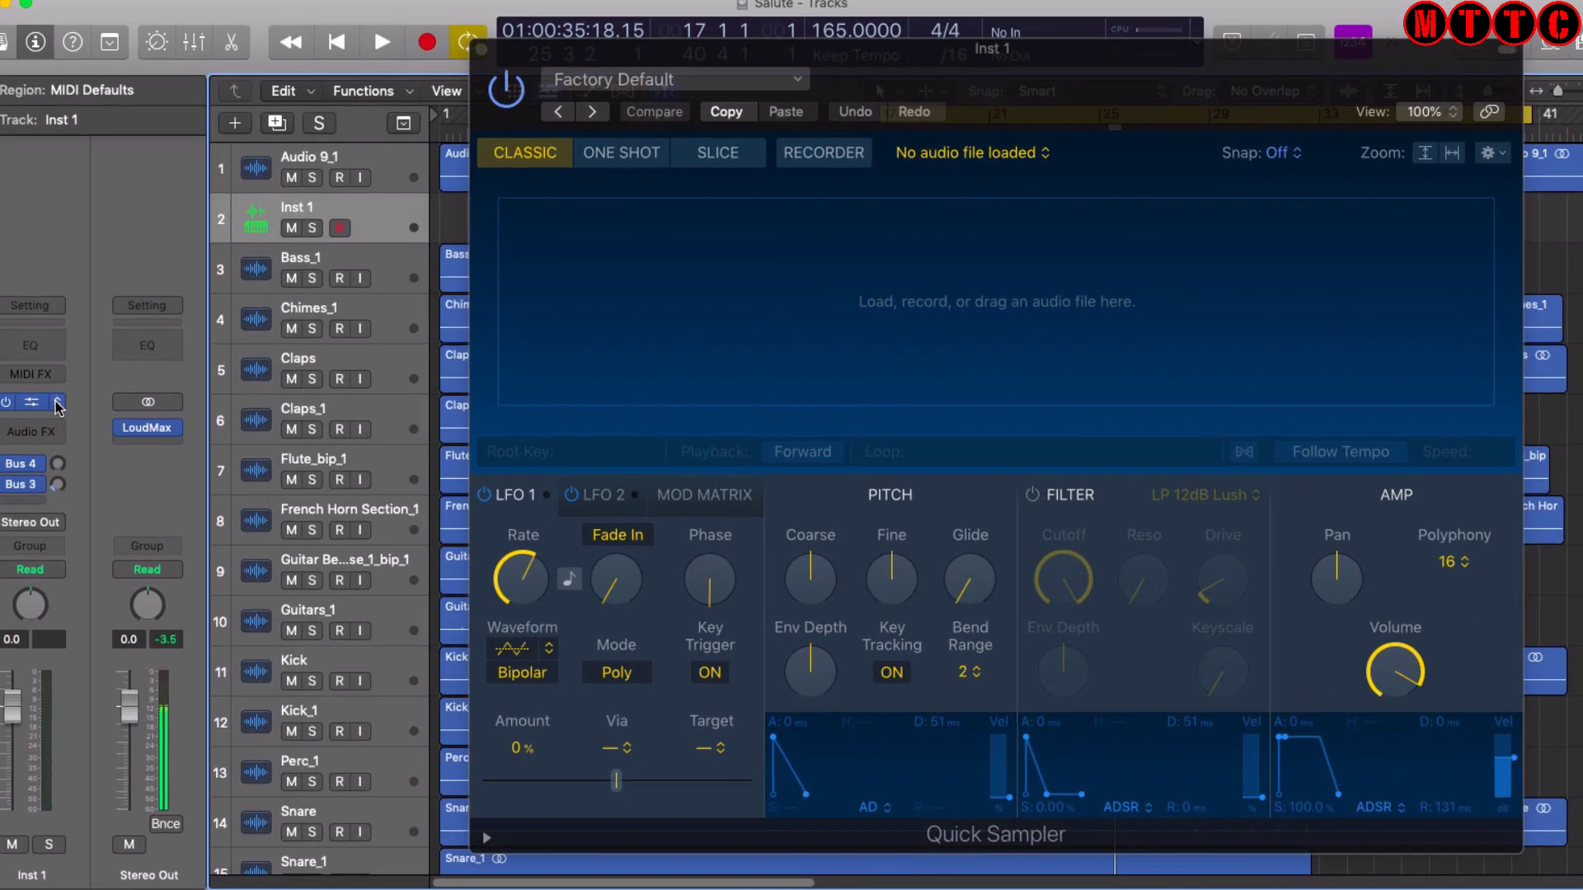
click(66, 409)
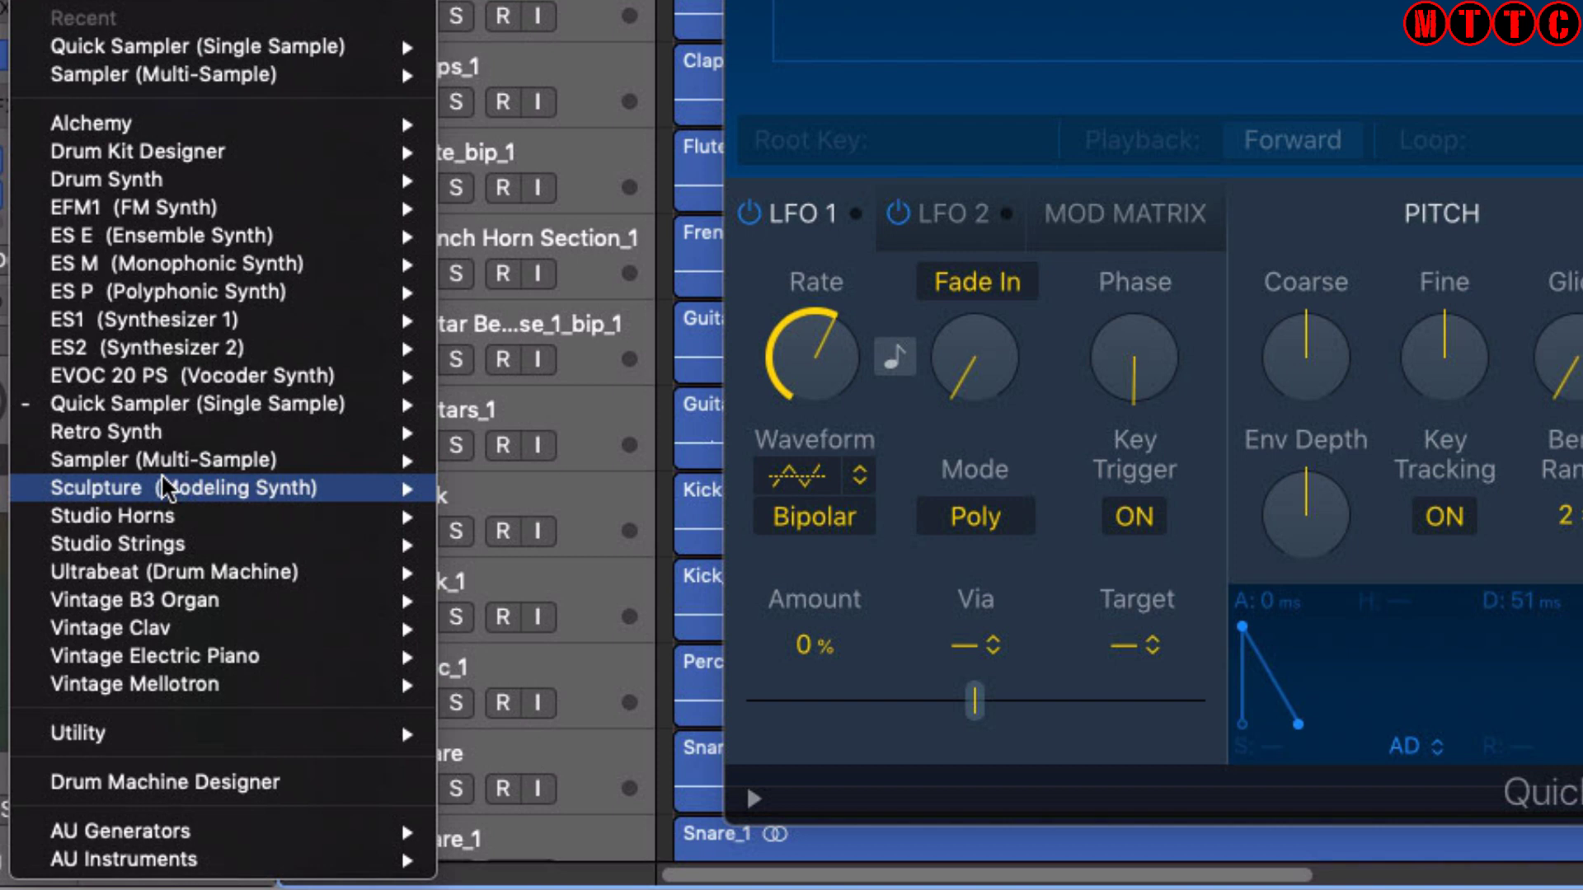
mouse_move(163, 478)
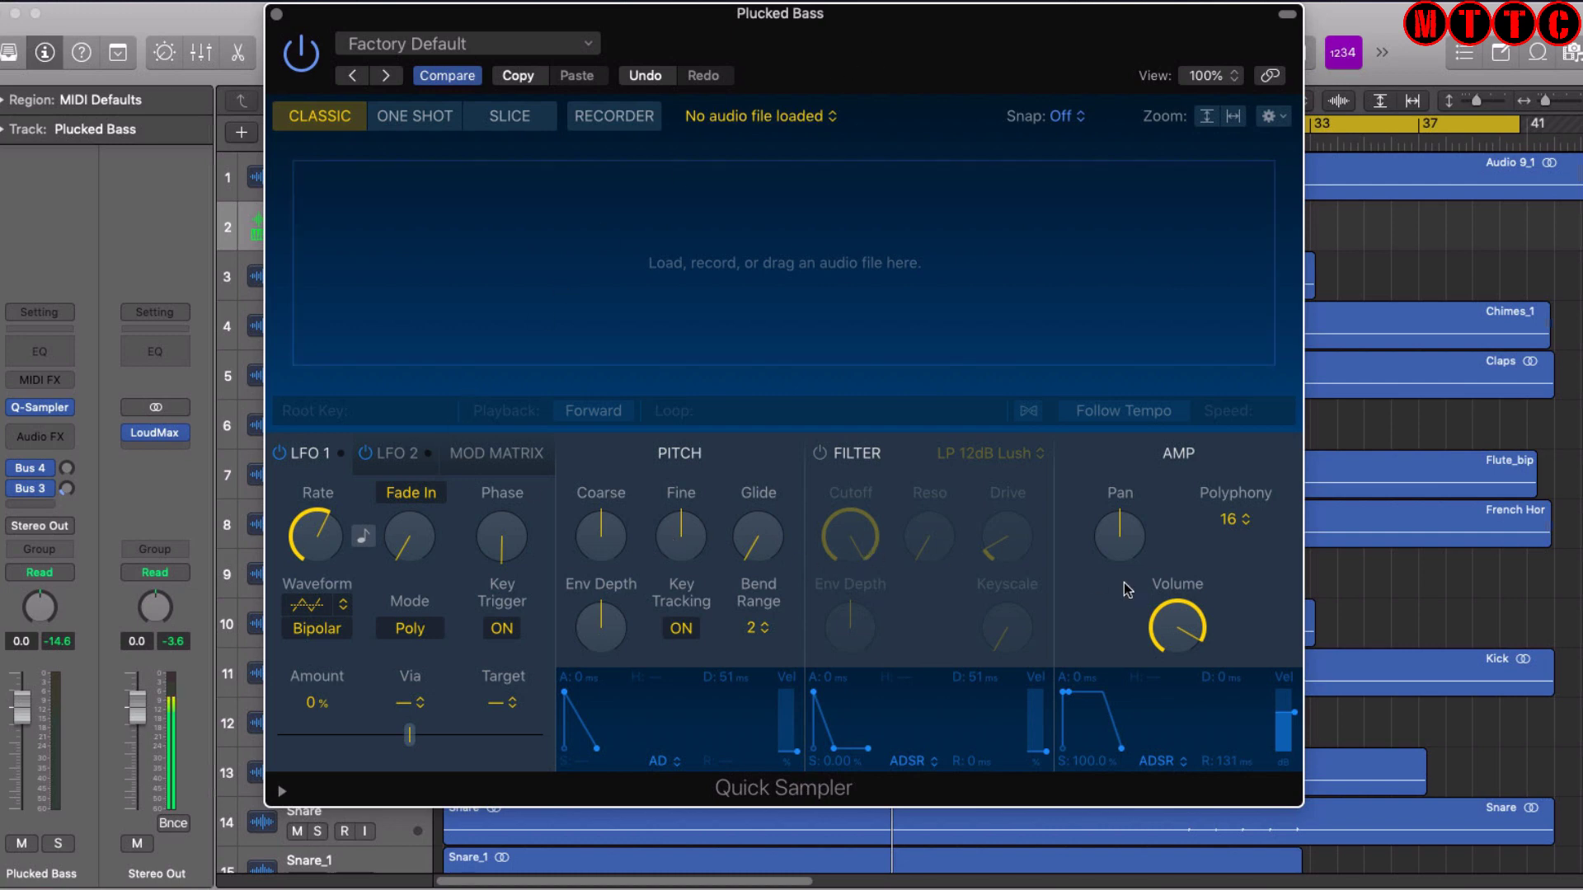
Try the Arpeggiator Futuristic Bass preset, then load the Bass > Plucked Bass preset.
click(590, 42)
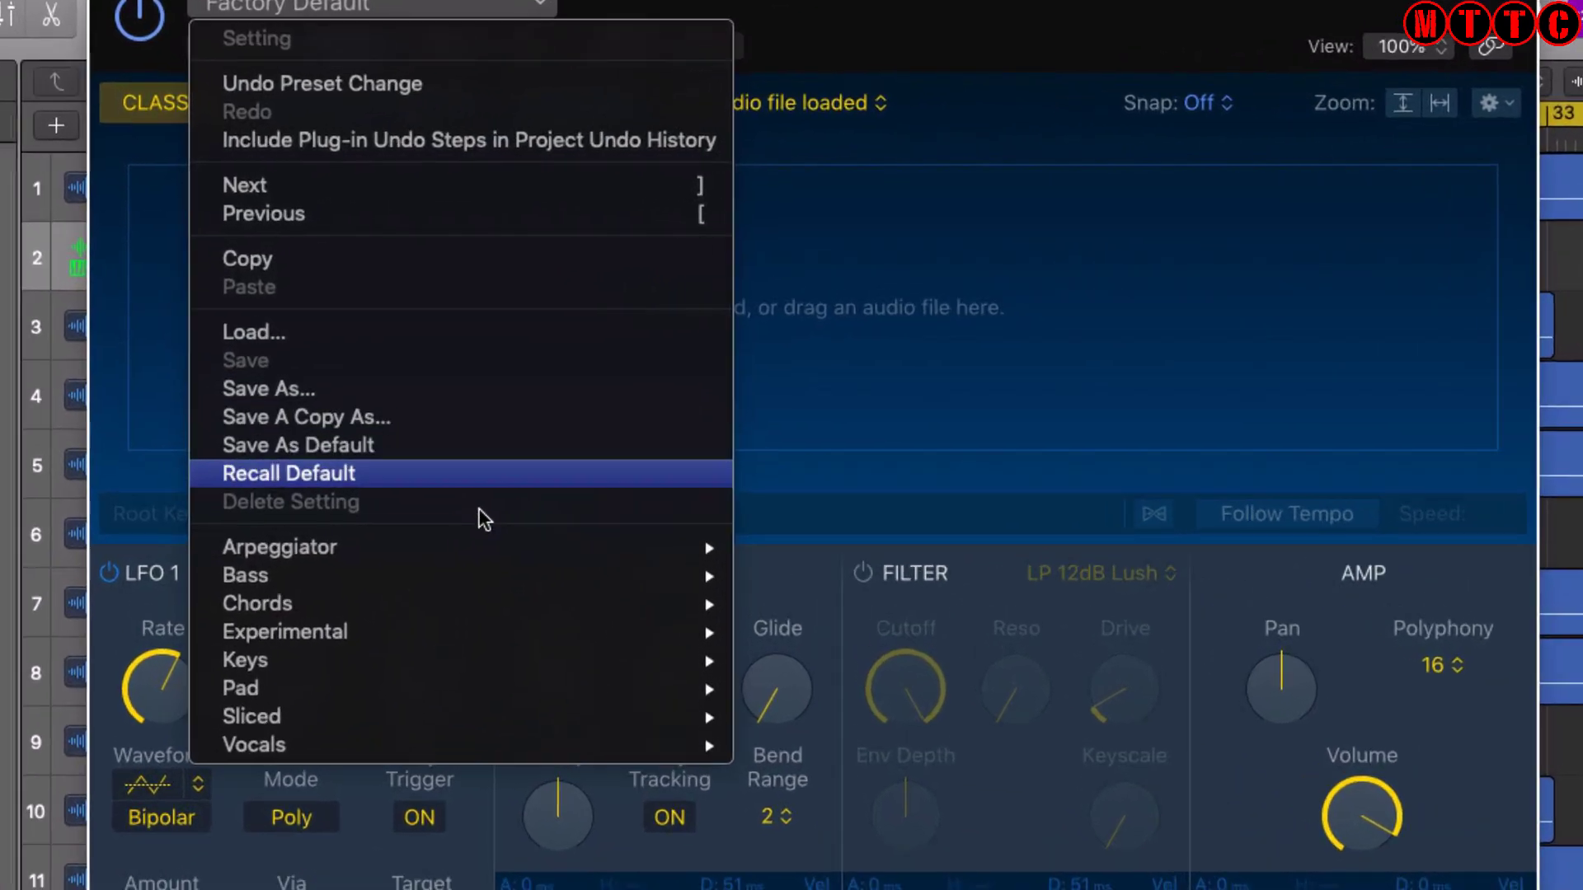
mouse_move(543, 450)
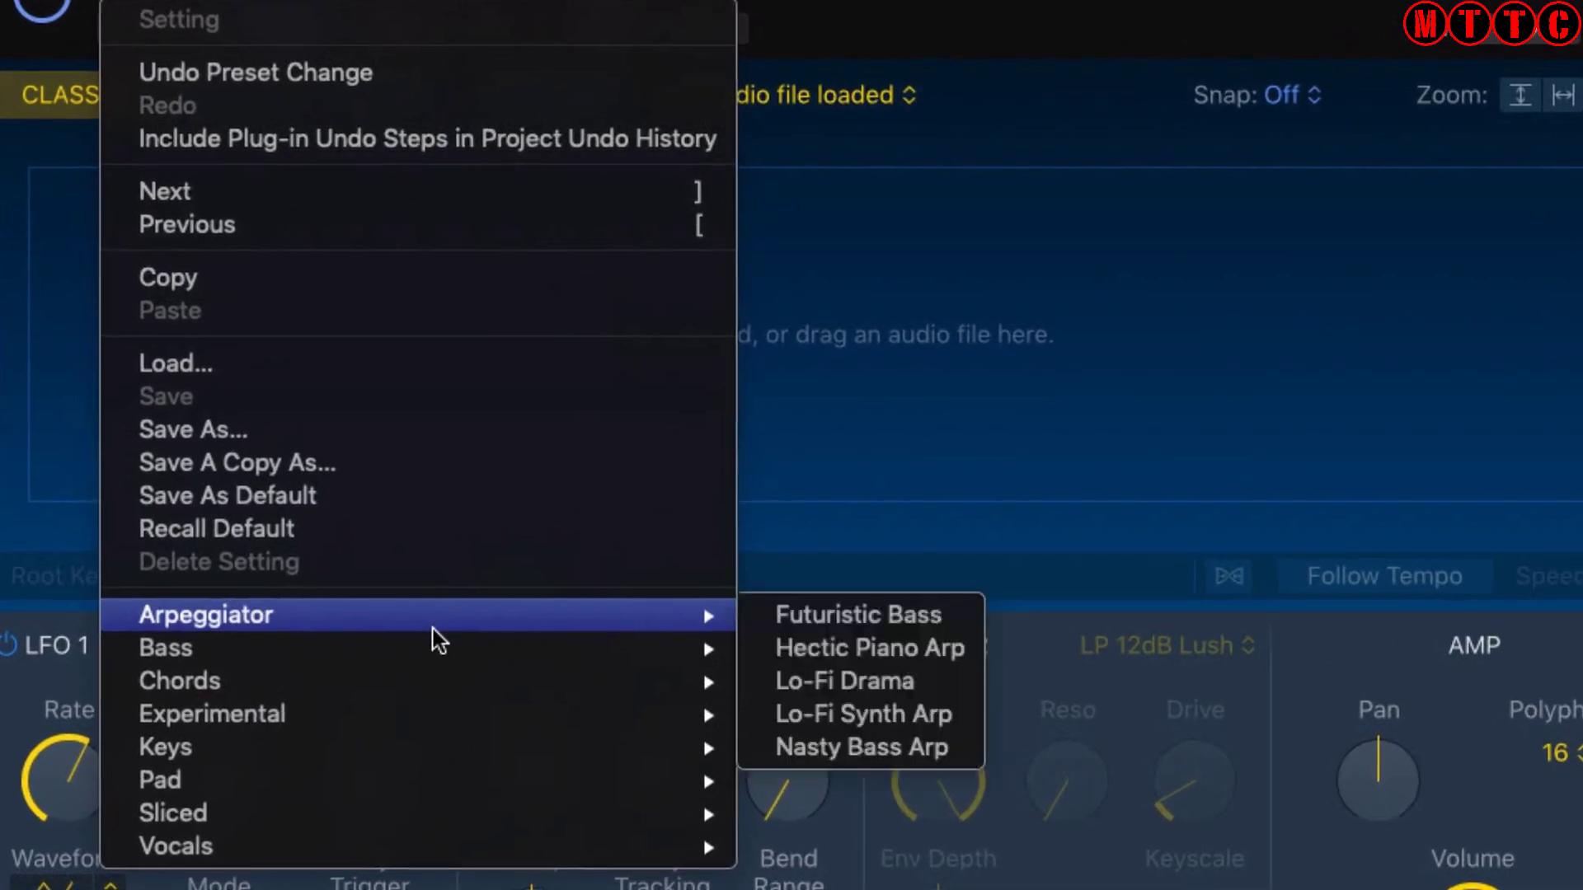
click(903, 618)
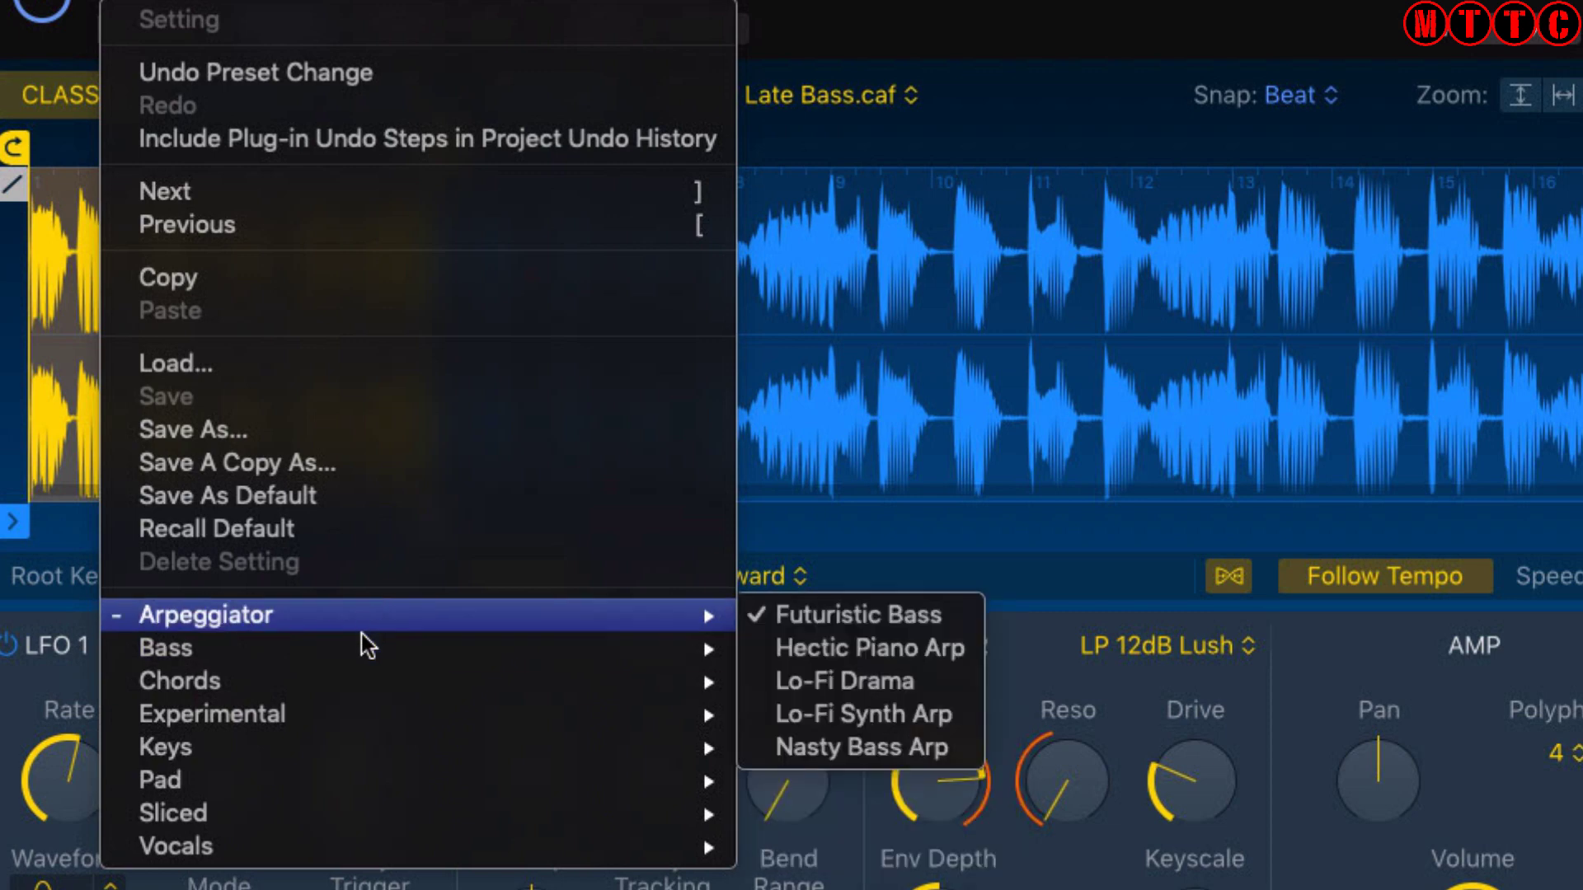
mouse_move(358, 643)
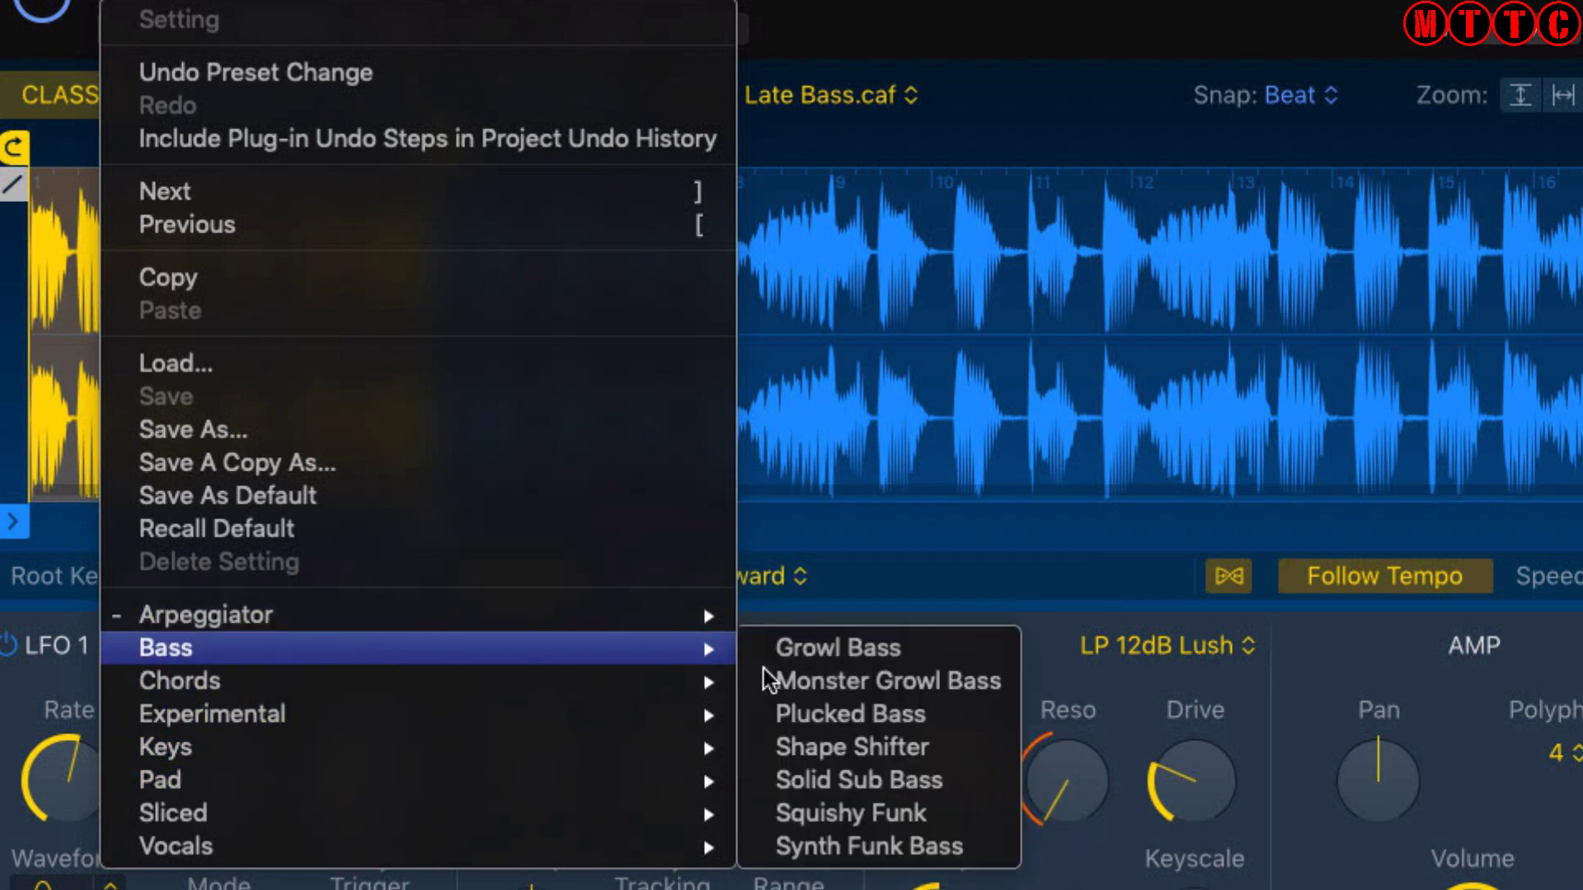
click(926, 714)
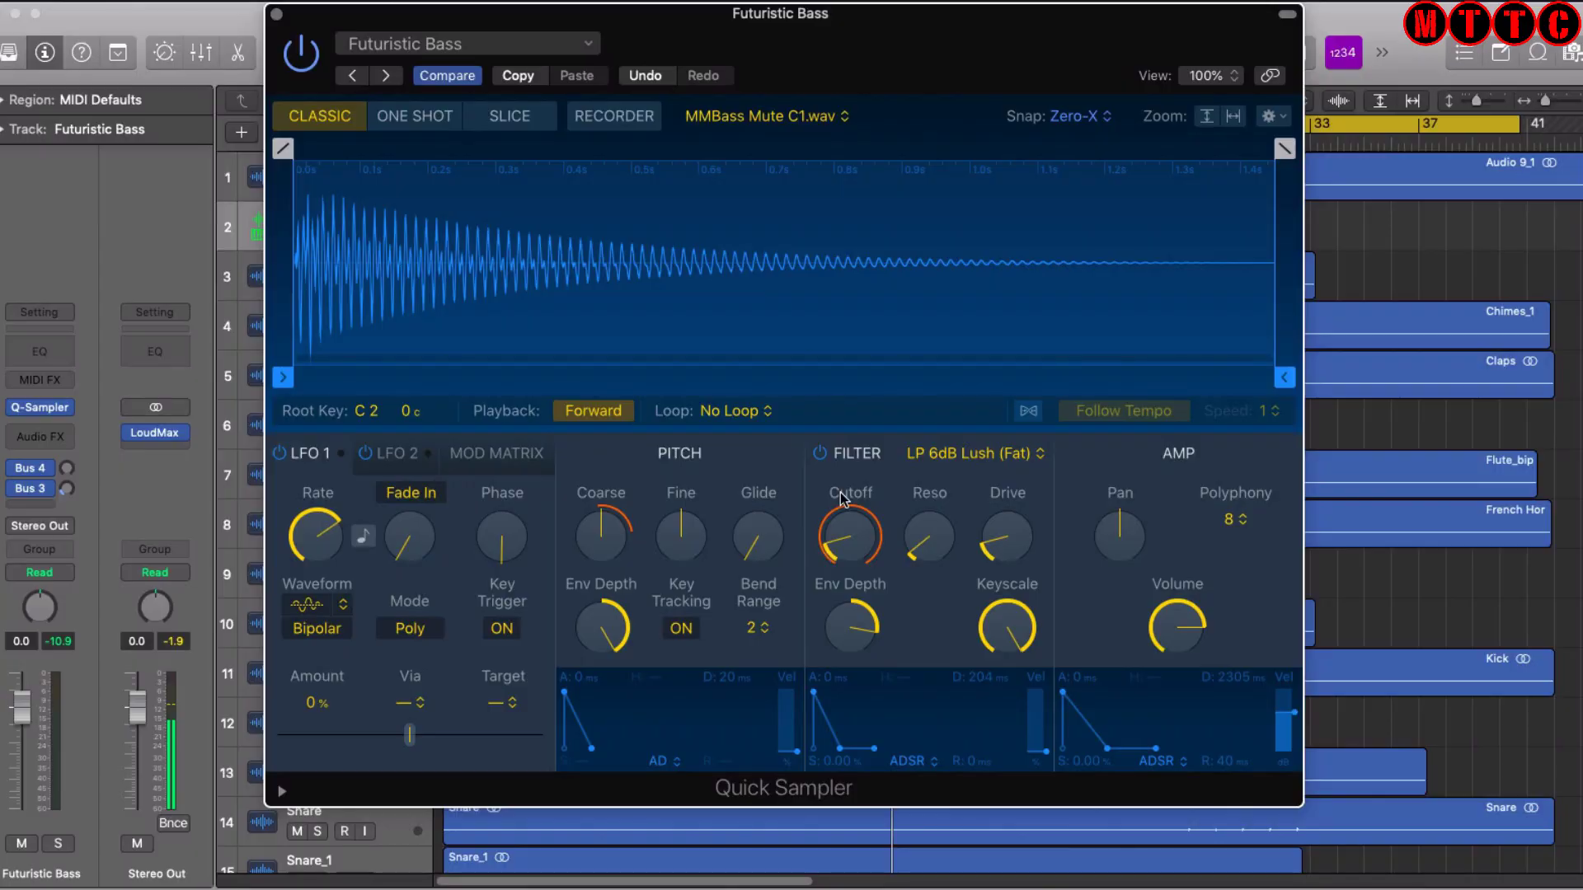
mouse_move(843, 499)
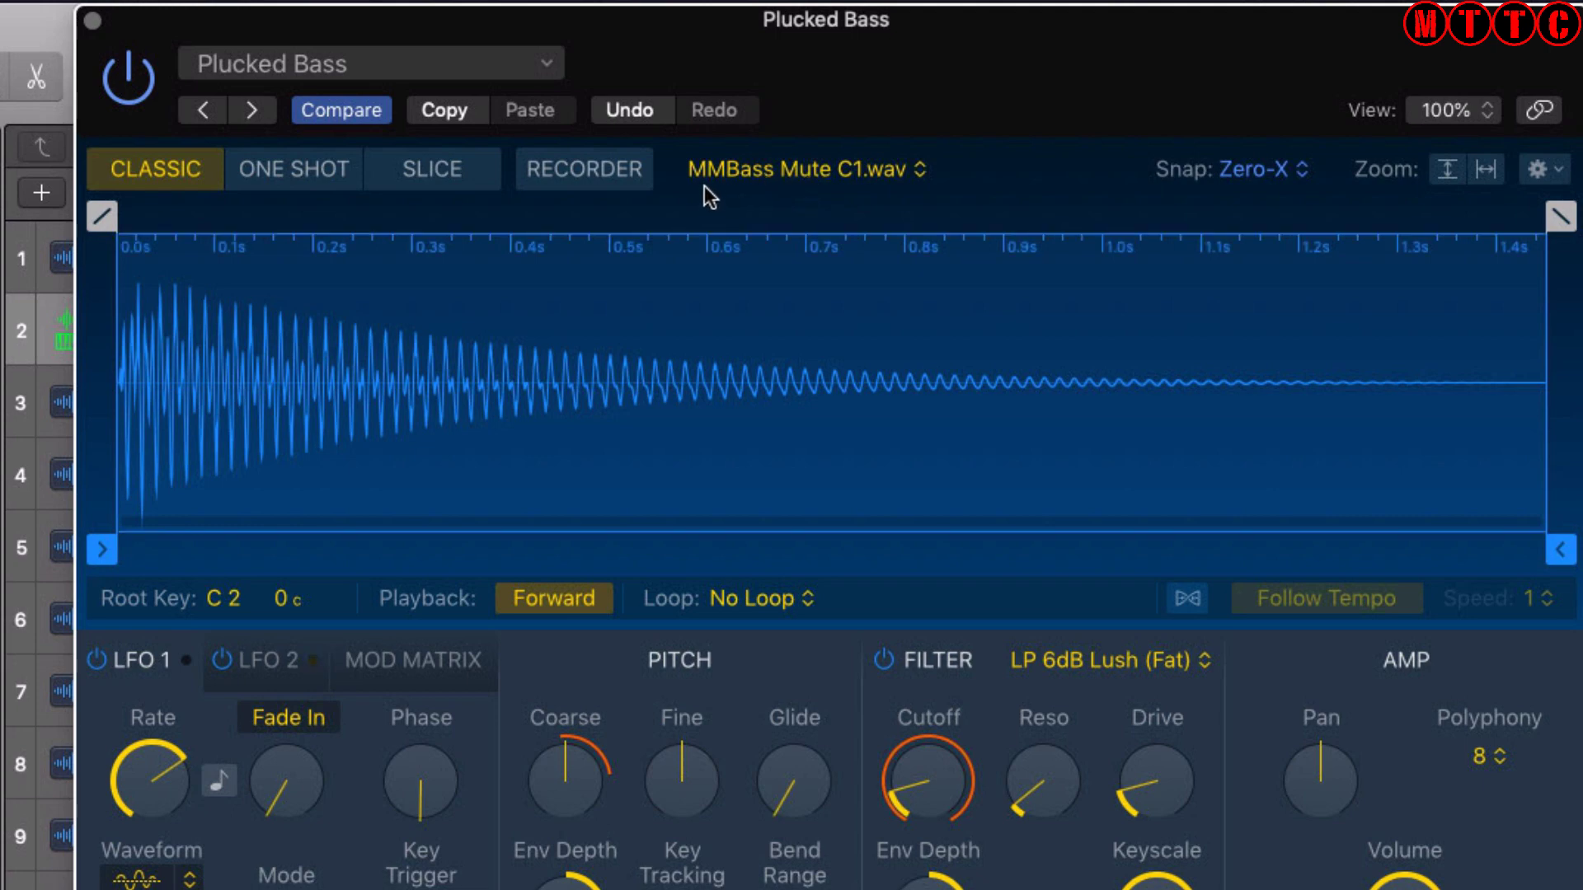
click(917, 175)
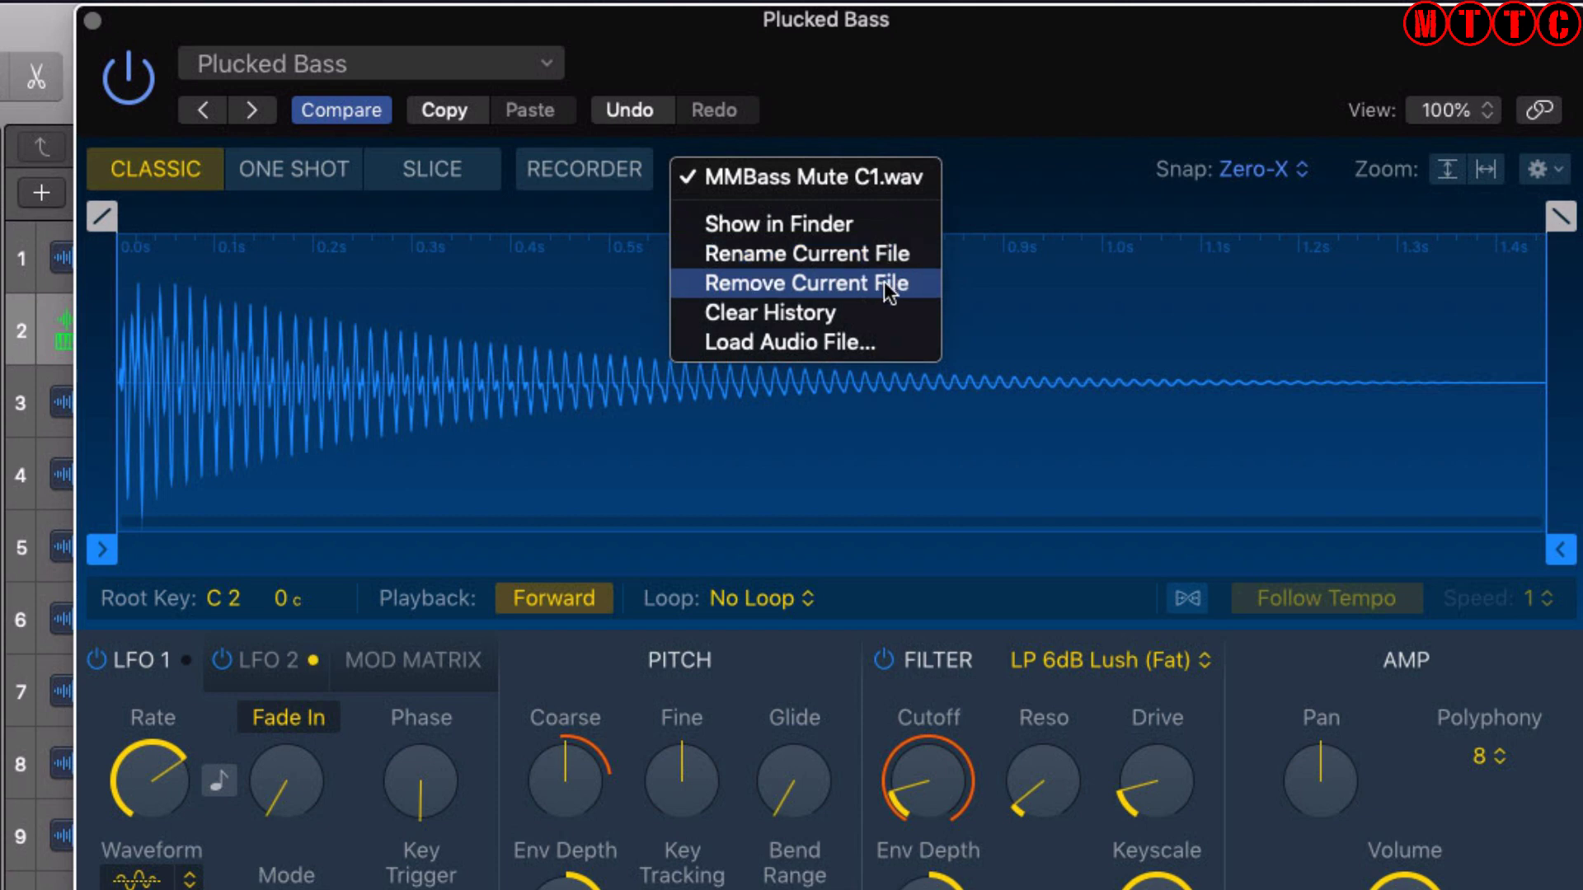
click(819, 346)
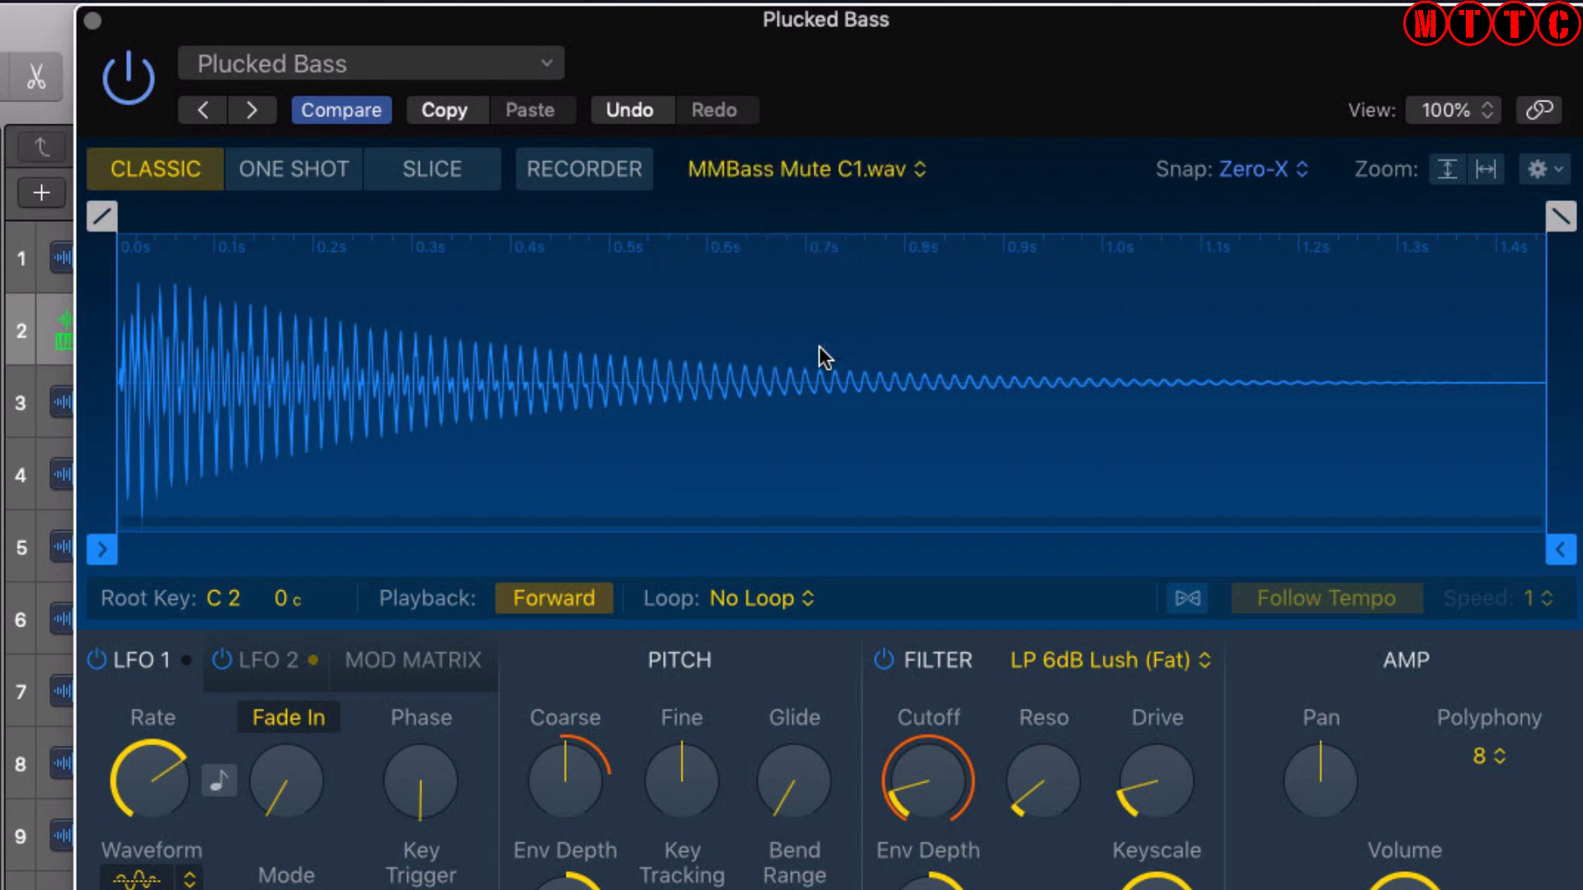
scroll(457, 401, up, 3)
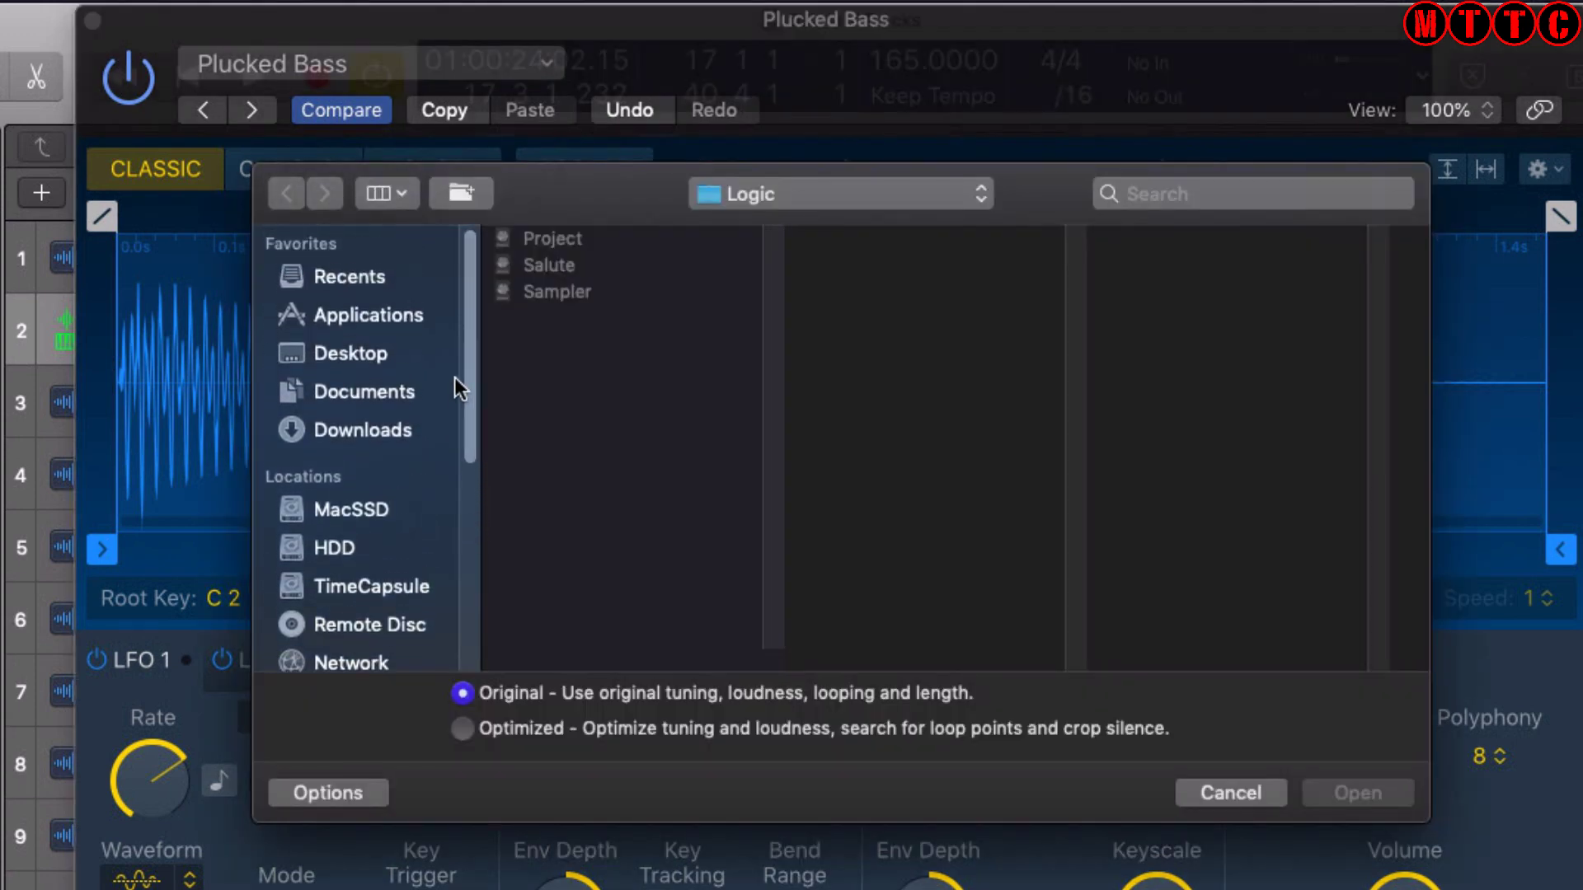
click(1221, 792)
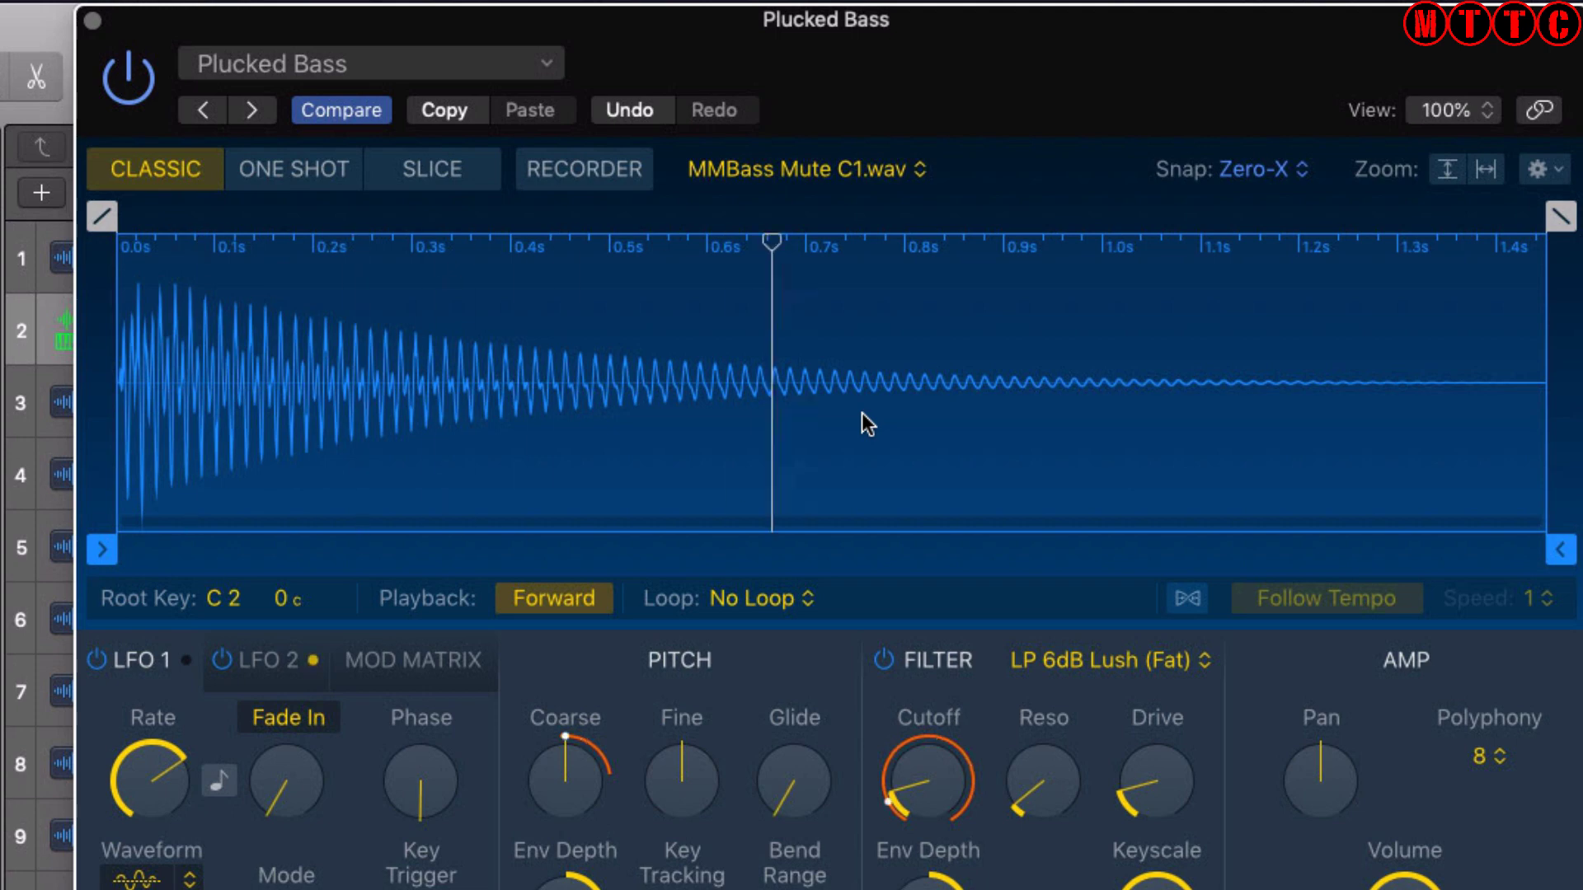
Load the Bass > Growl Bass preset and set its sample to One Shot mode.
click(467, 63)
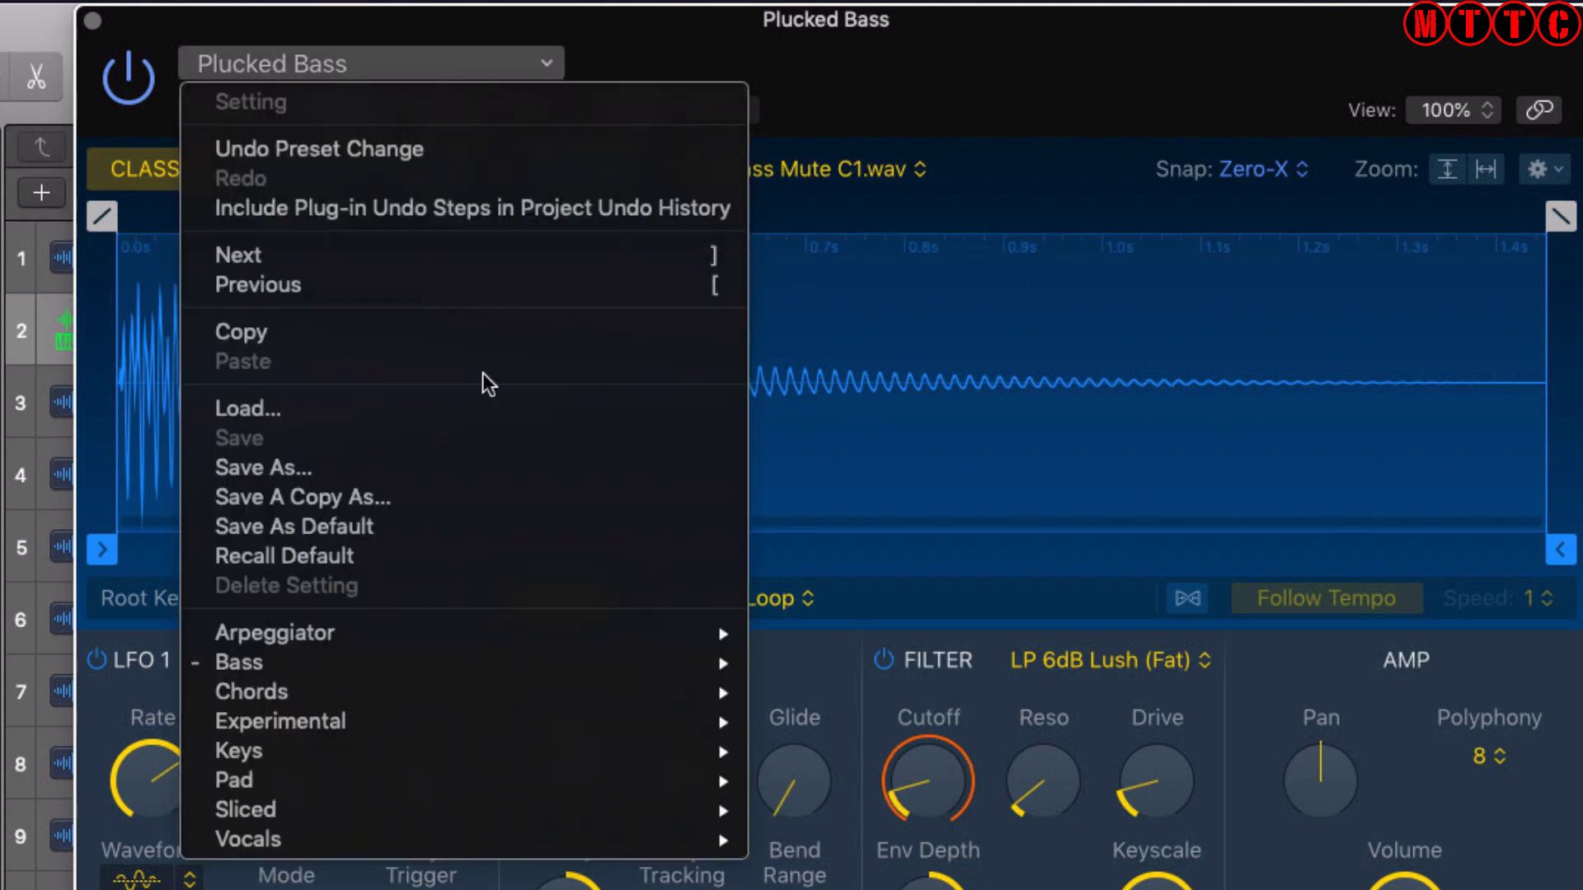
mouse_move(358, 760)
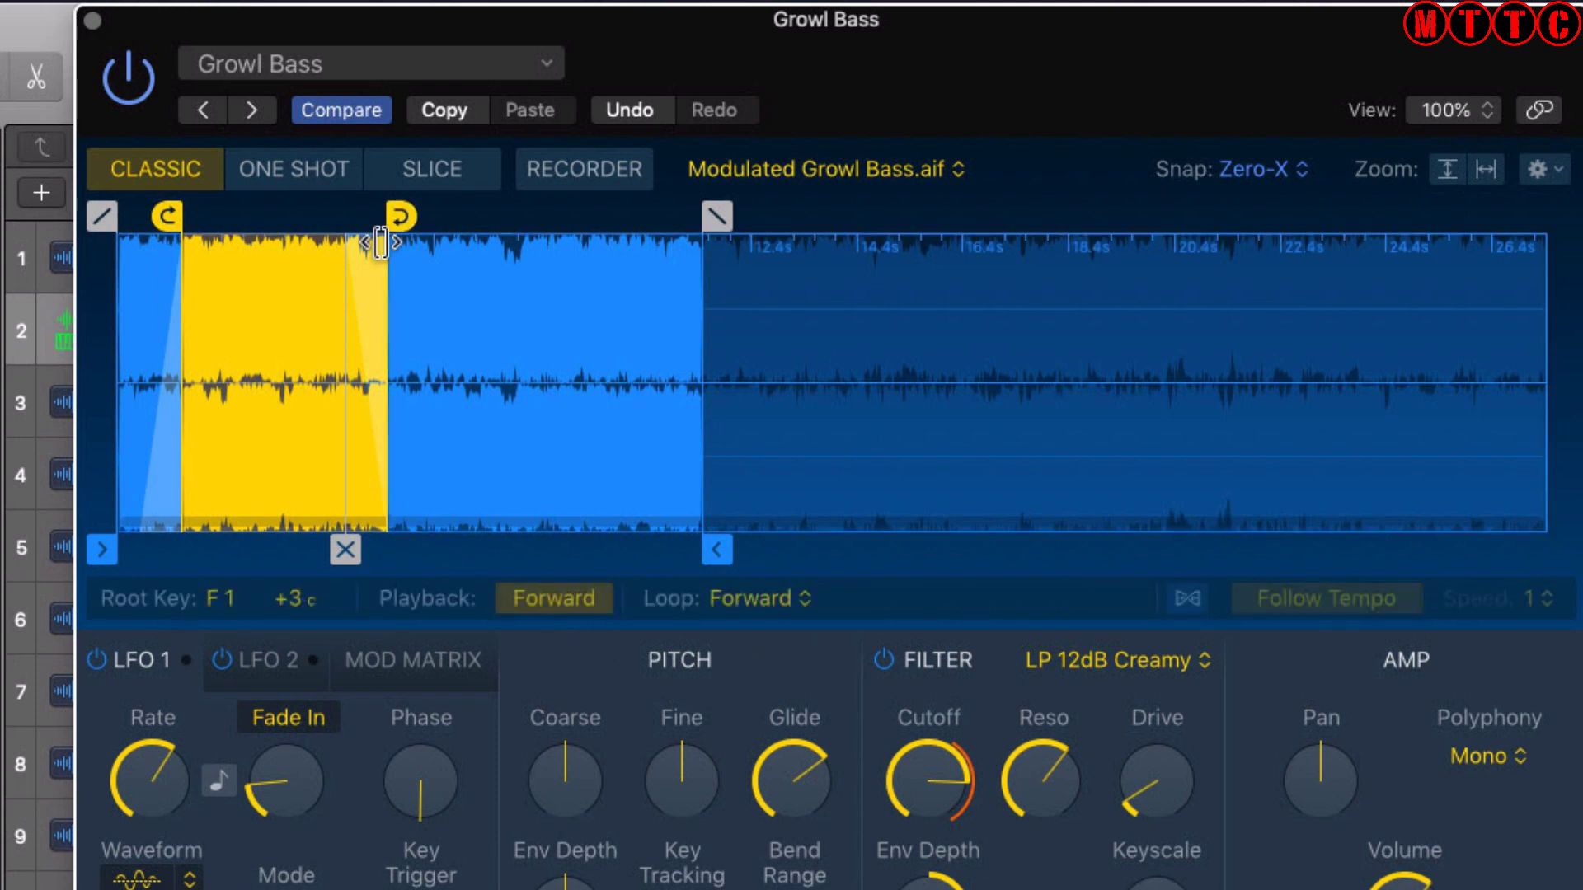
click(303, 175)
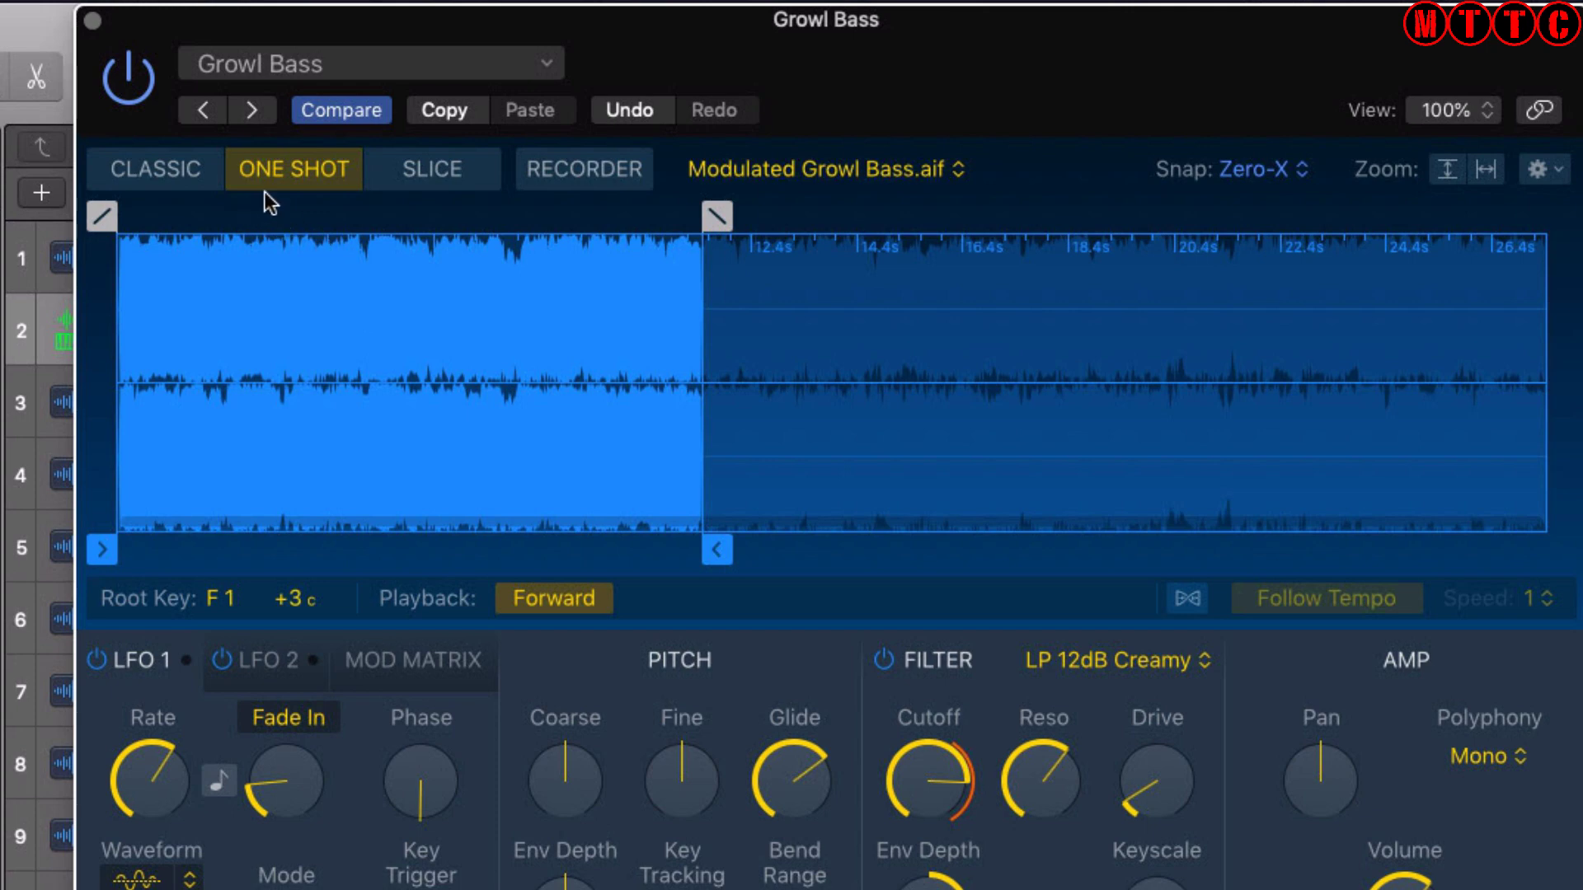
Slice the Growl Bass sample, audition three slices, then switch to Recorder mode.
click(437, 174)
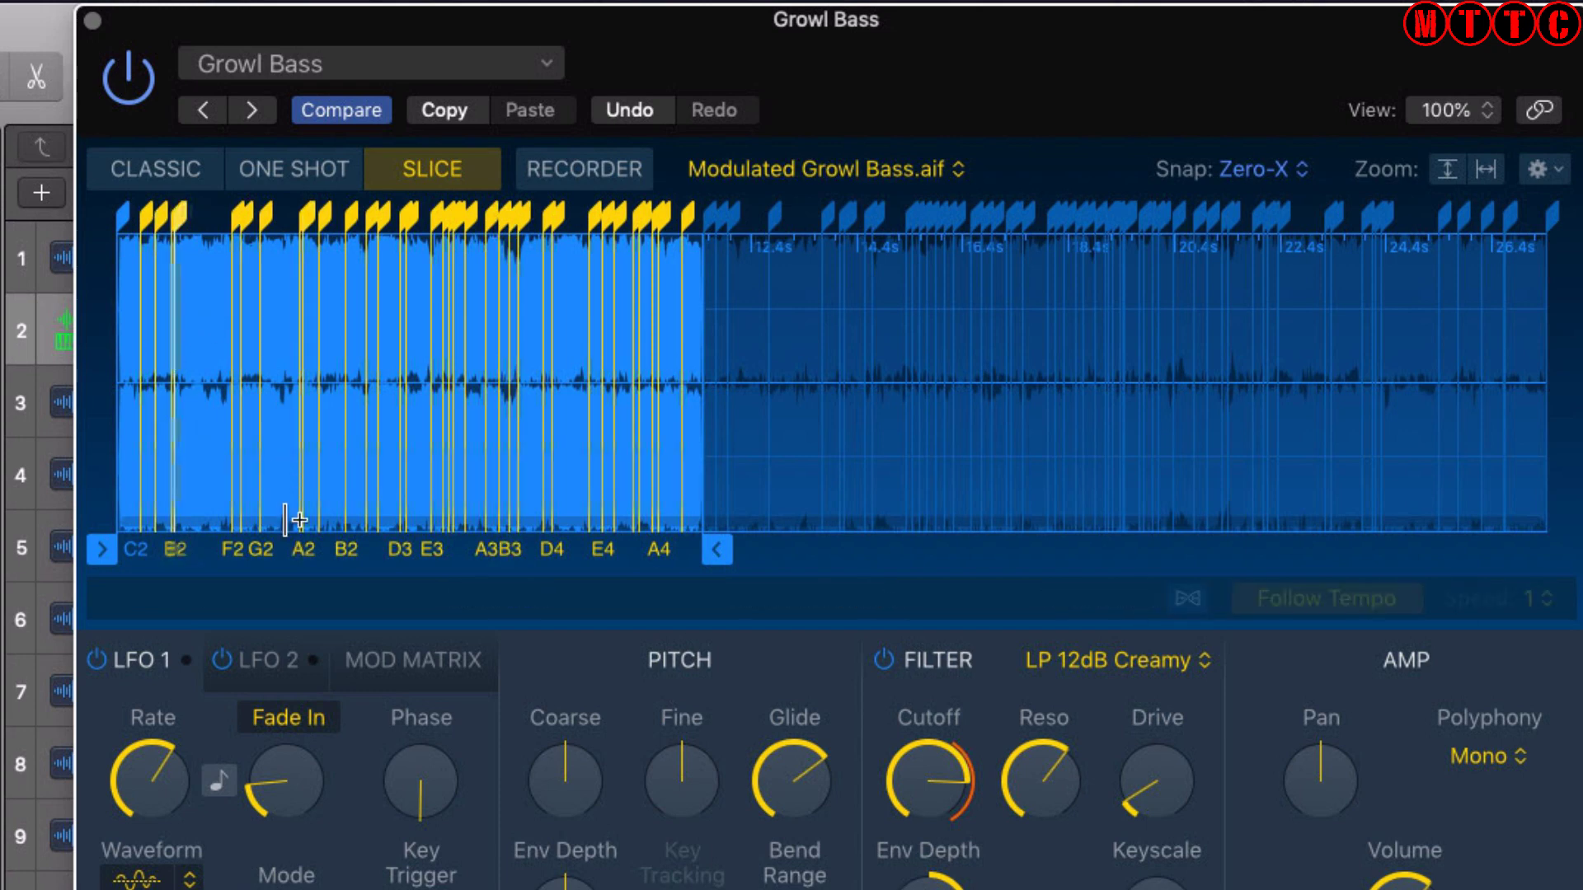
click(252, 403)
click(441, 379)
click(308, 361)
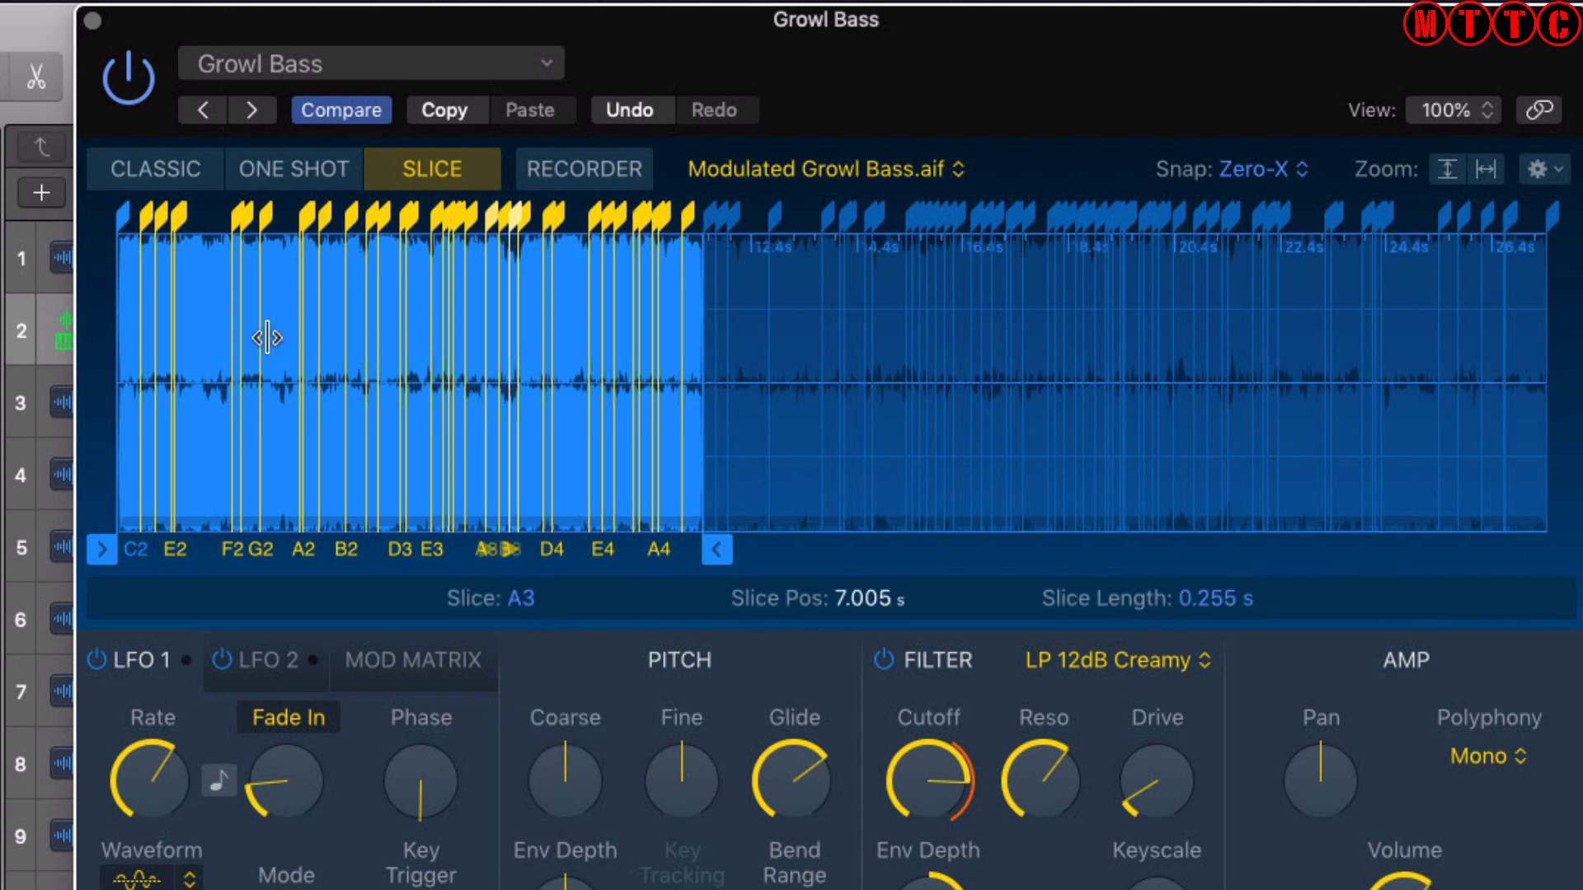
click(591, 169)
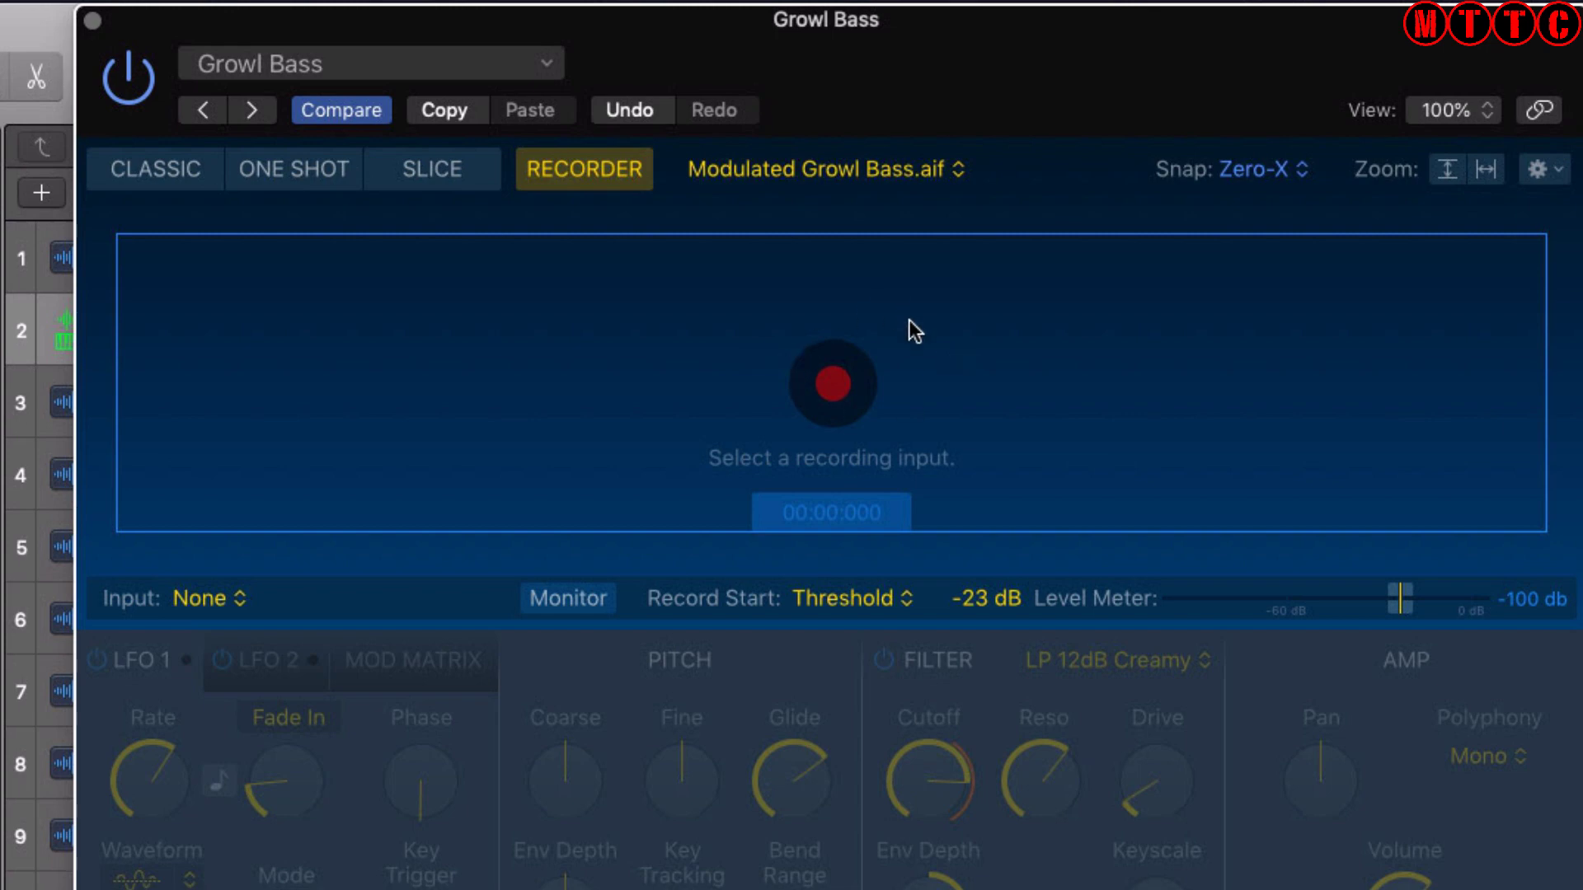
Switch Quick Sampler to Classic mode and check the Mod Matrix polyphony, leaving it at Mono.
click(175, 177)
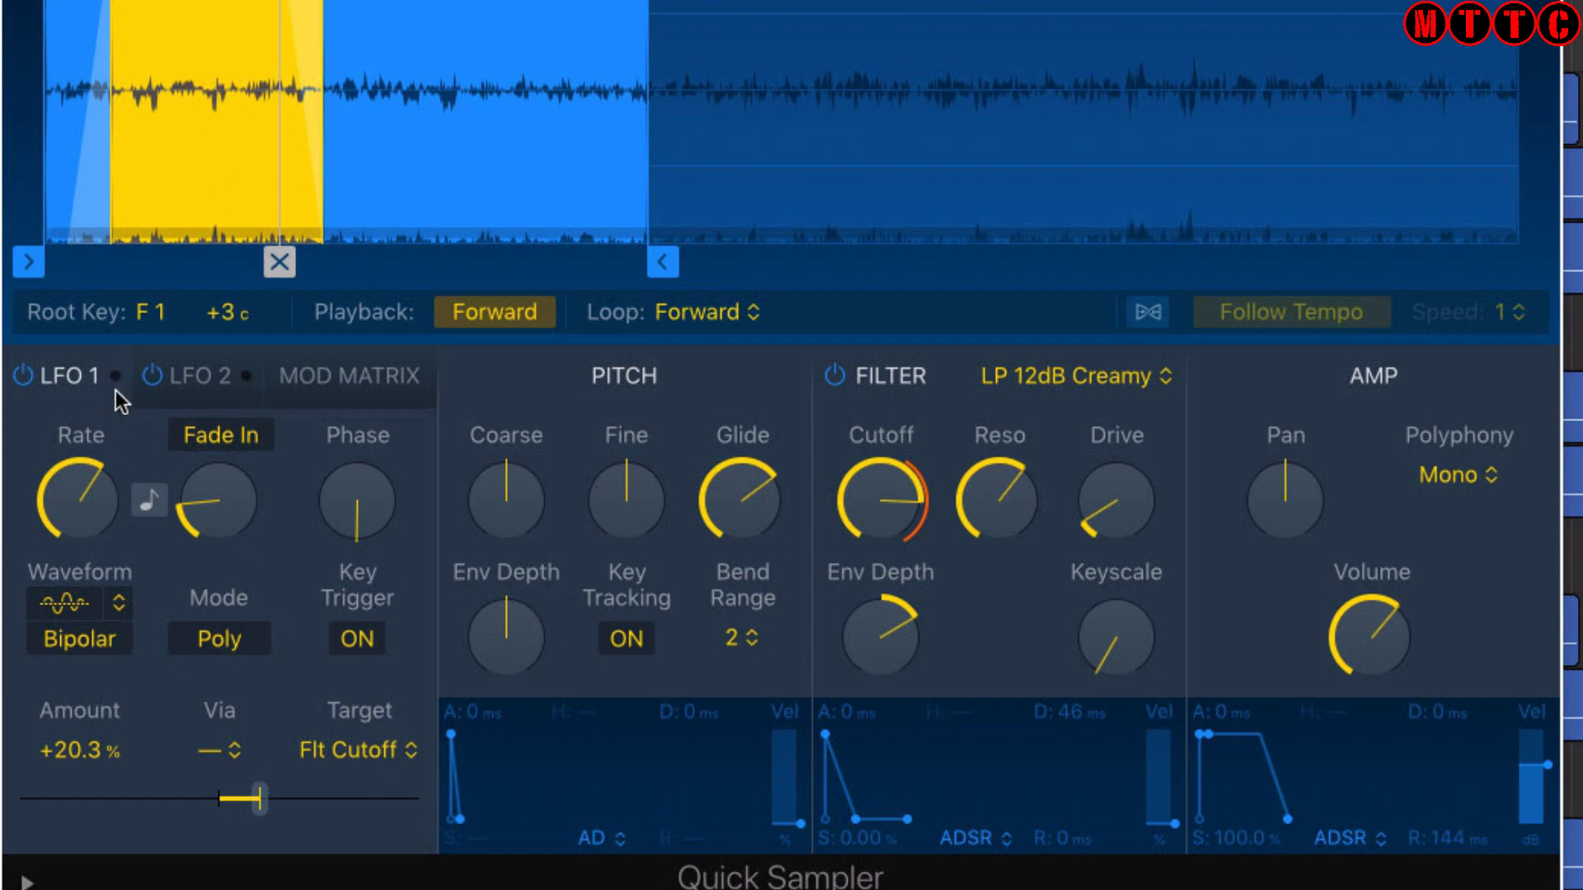
click(346, 379)
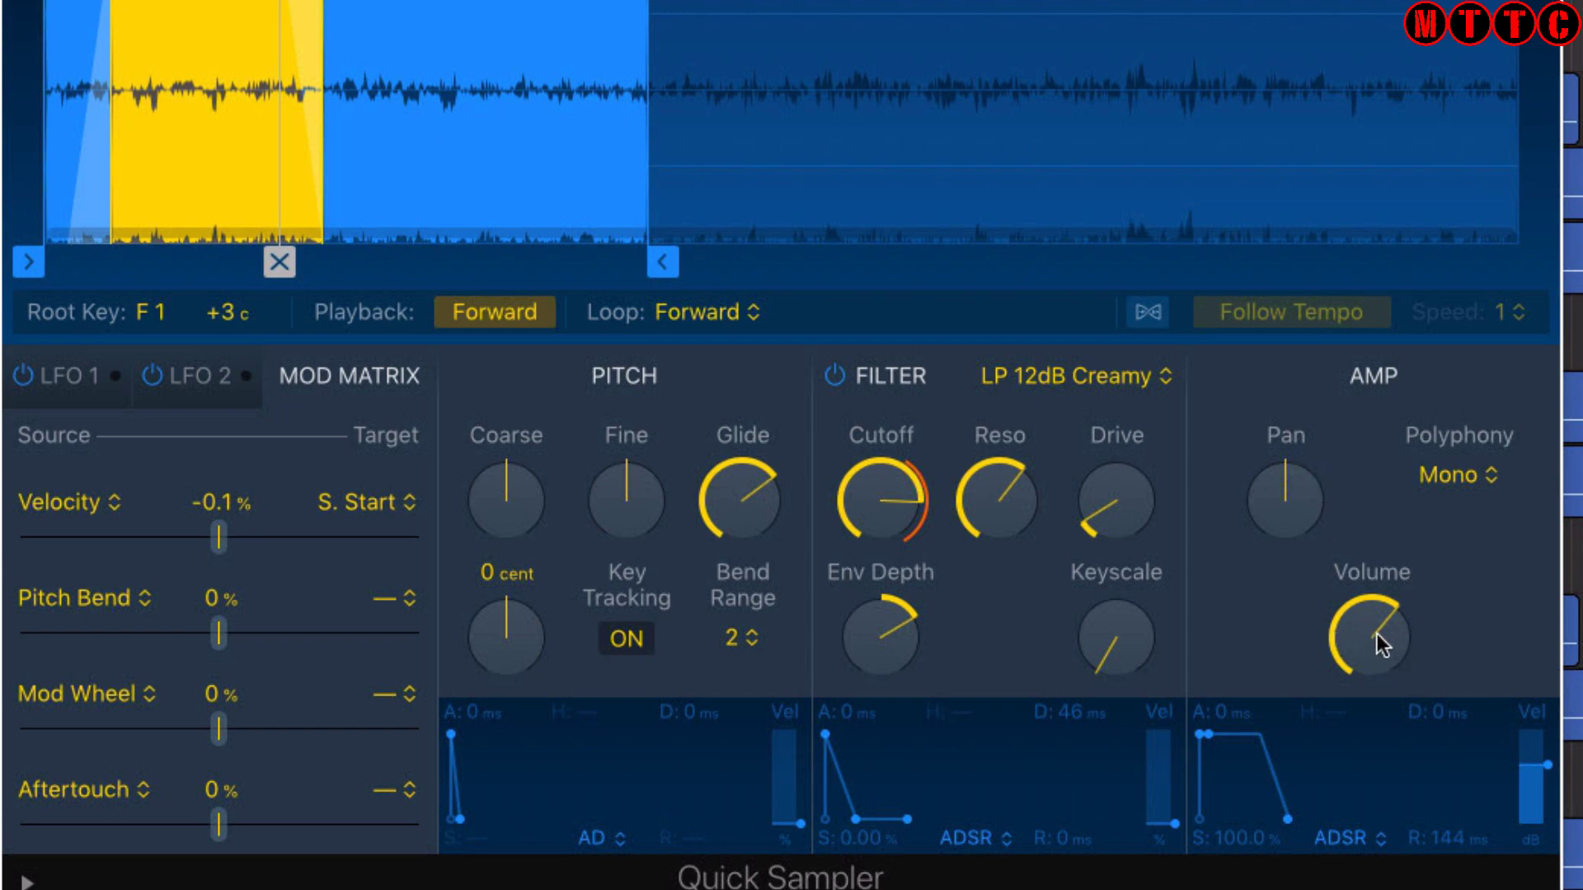
click(1487, 481)
click(1474, 485)
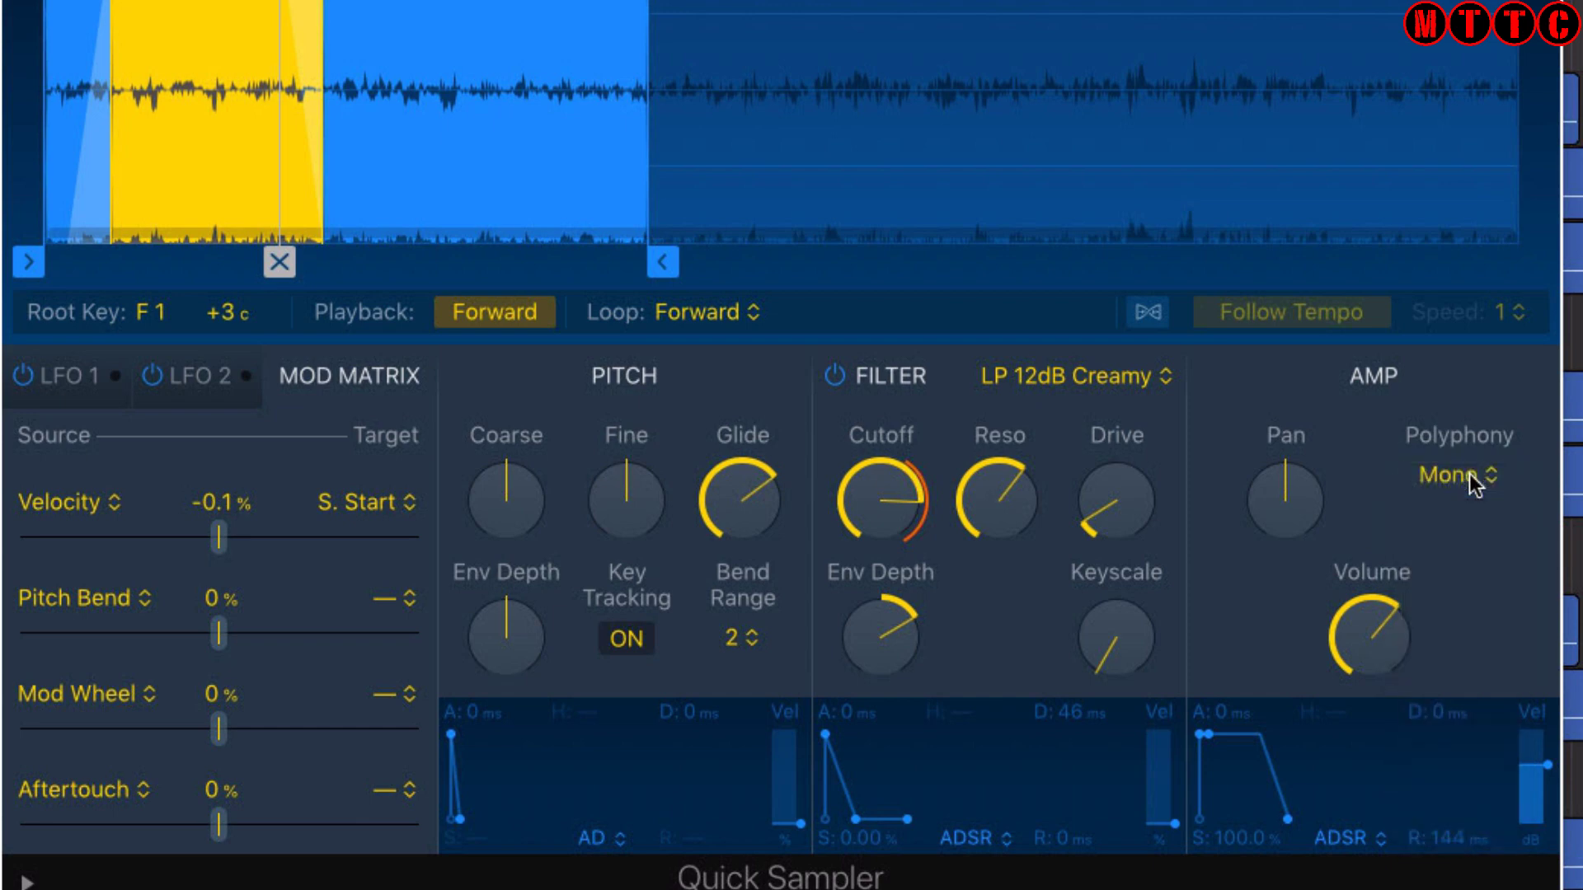
click(1474, 485)
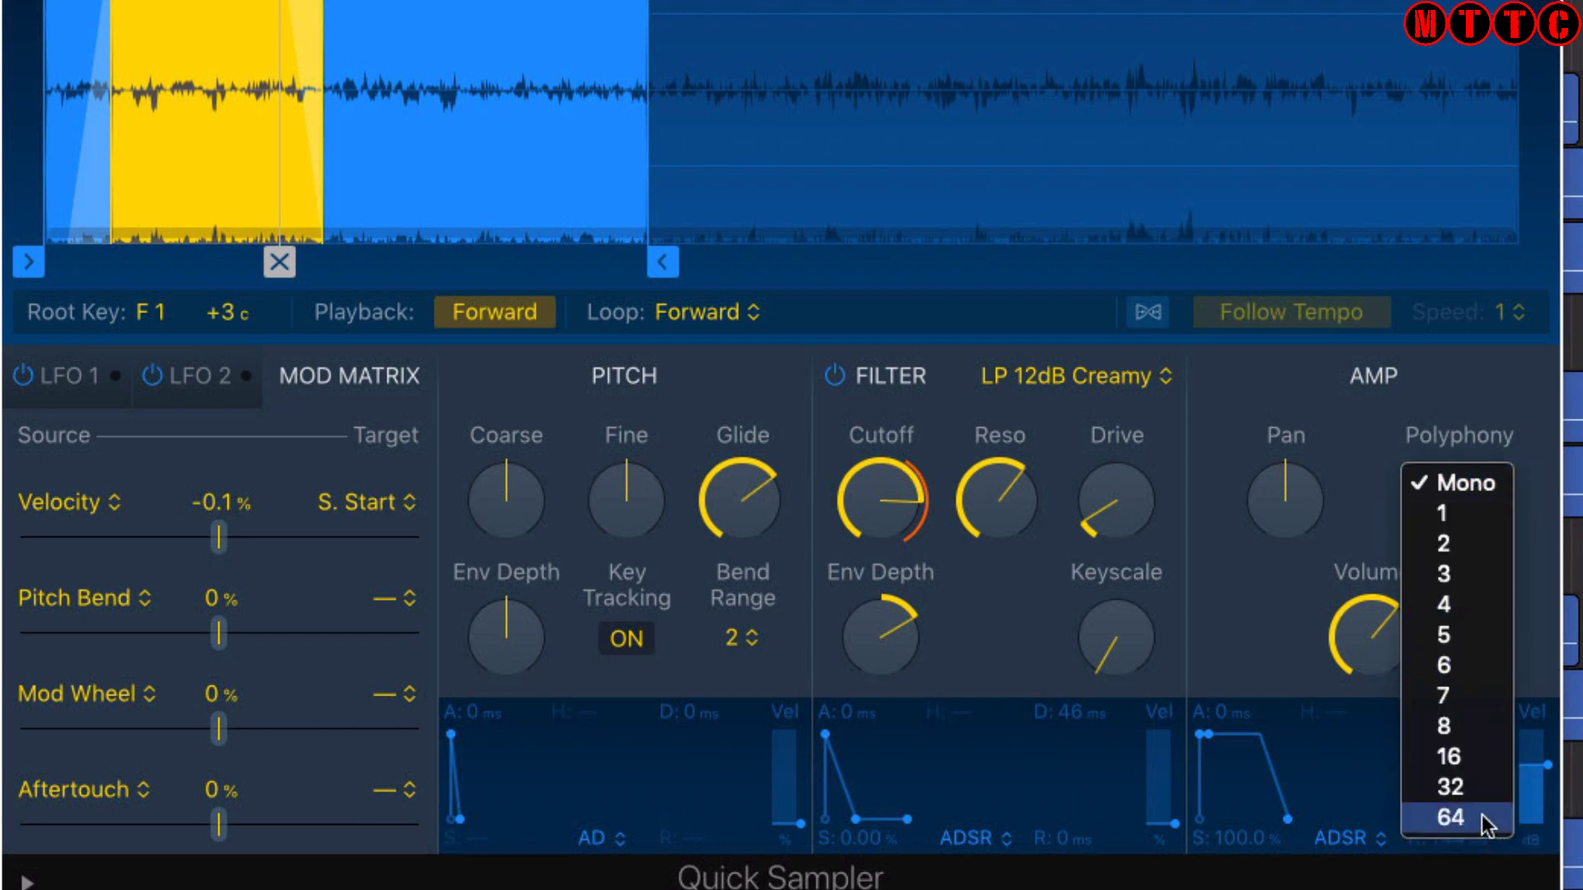
click(1494, 383)
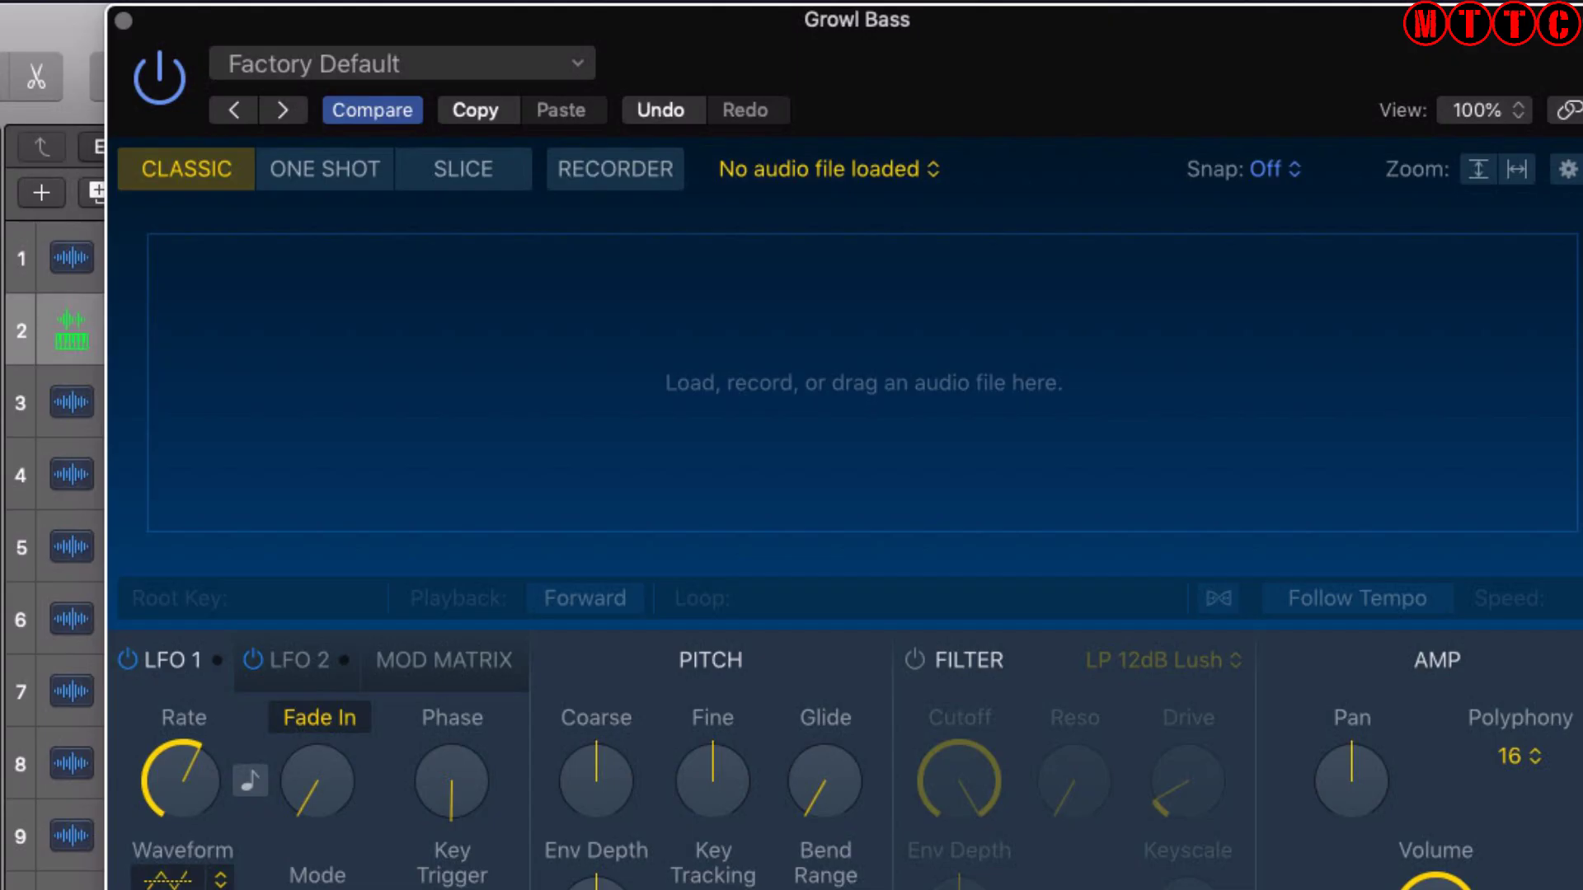
Set the Recorder input to Input 1 and start recording a new sample.
click(631, 170)
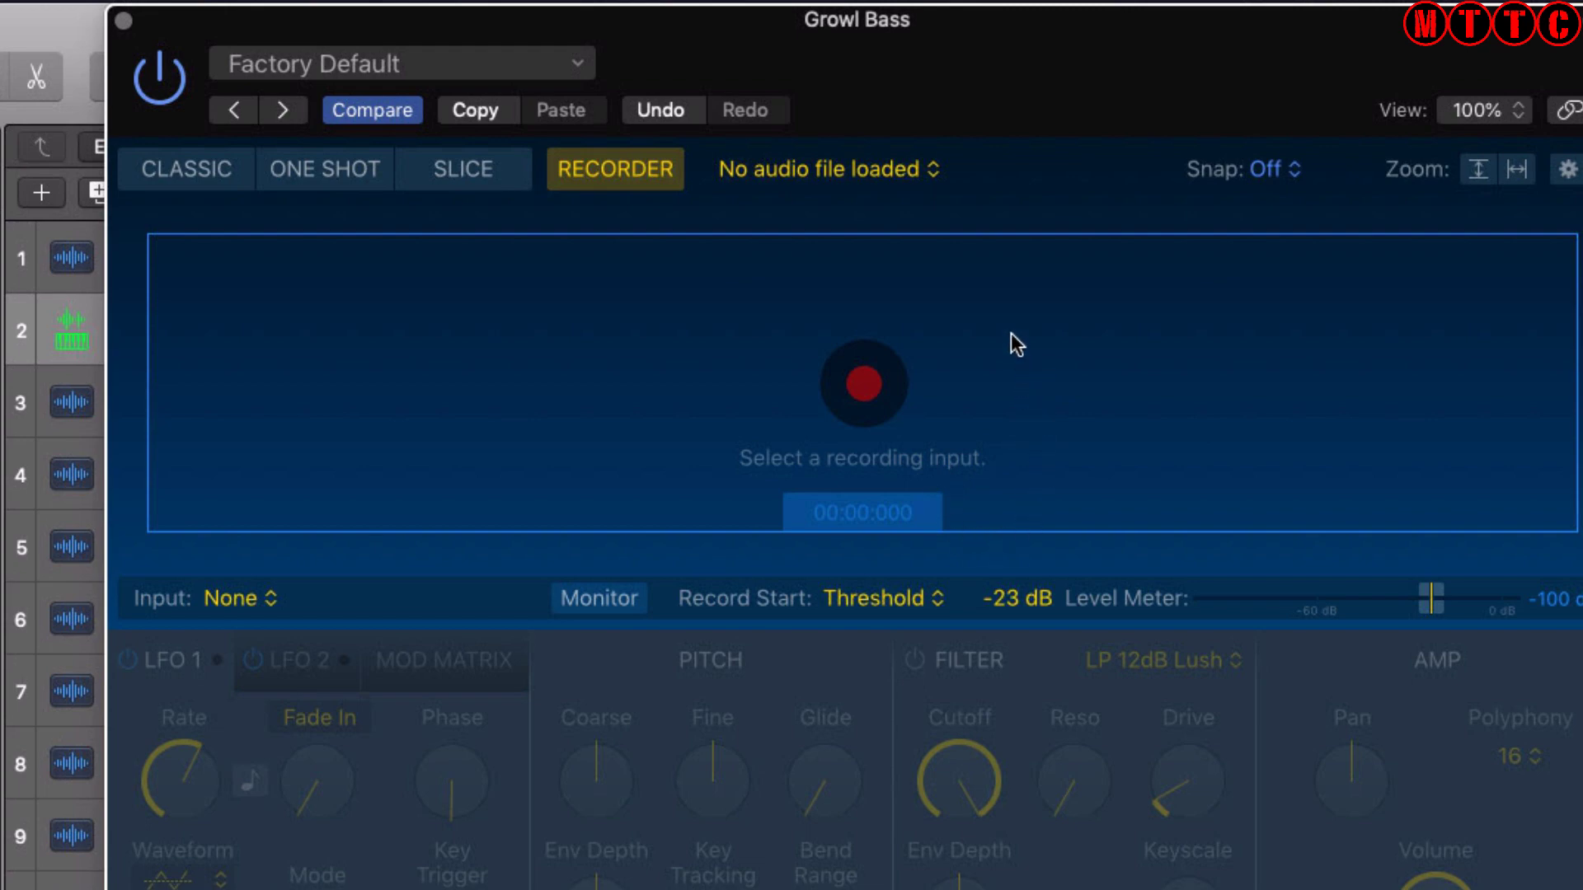
click(268, 601)
mouse_move(263, 658)
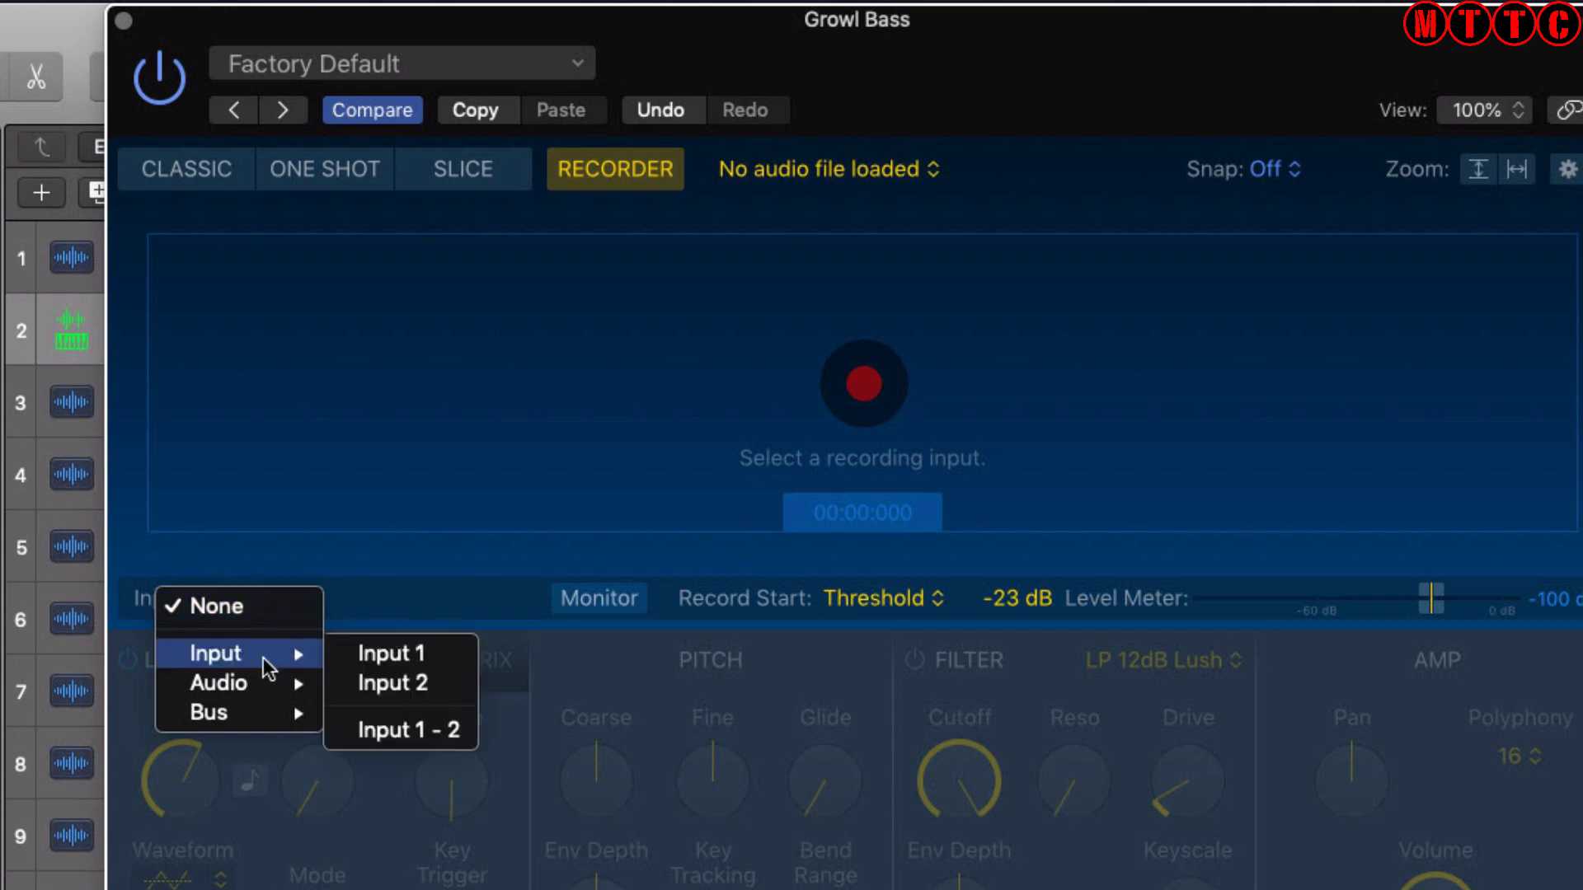
click(433, 651)
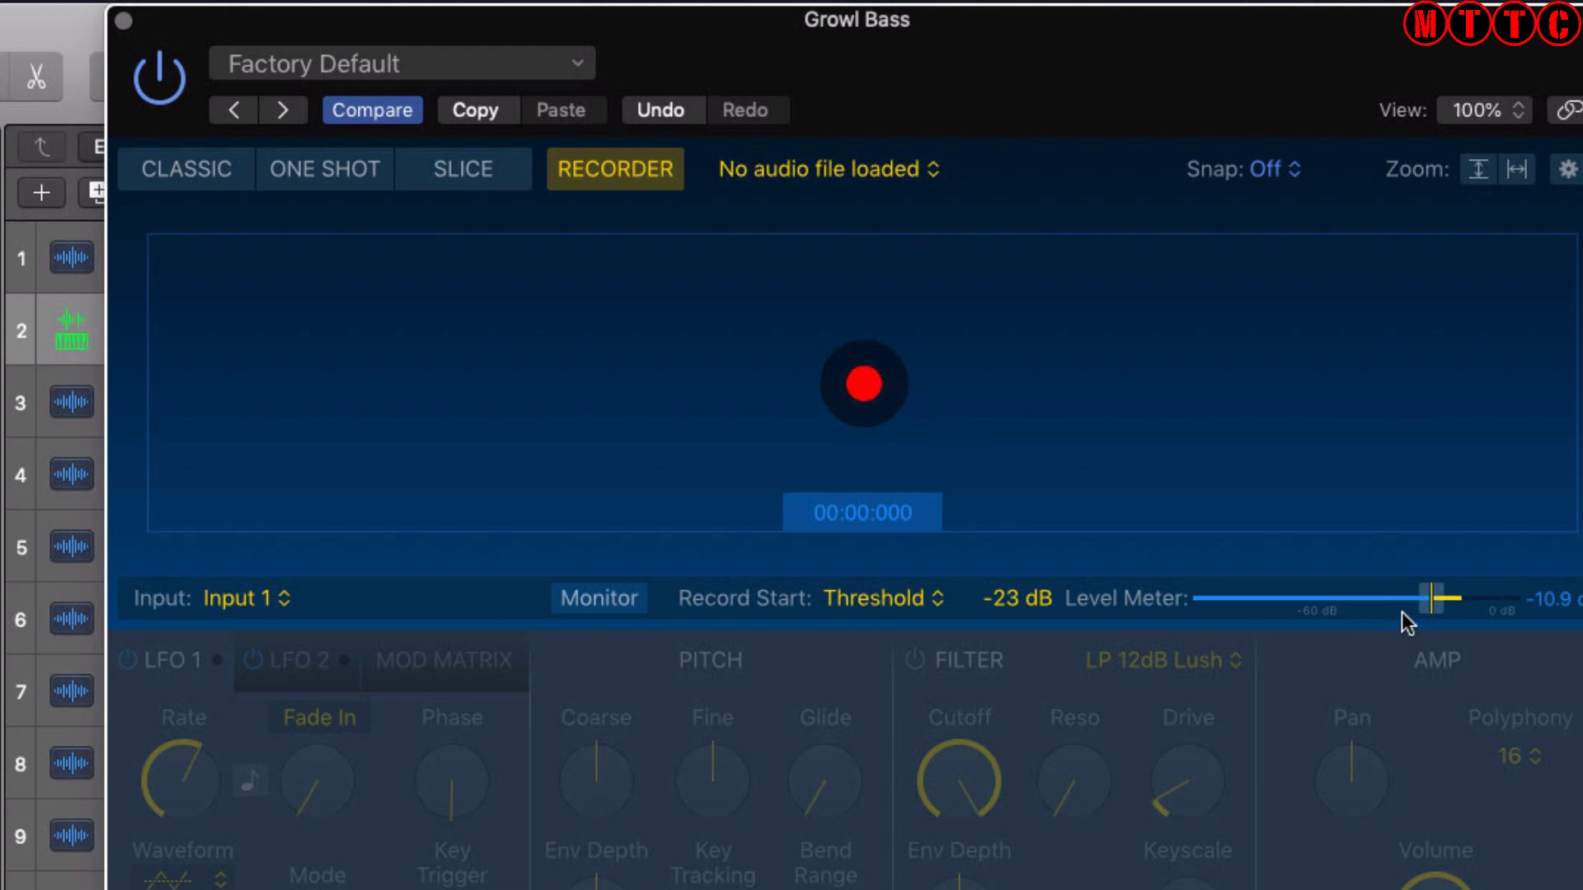
click(864, 384)
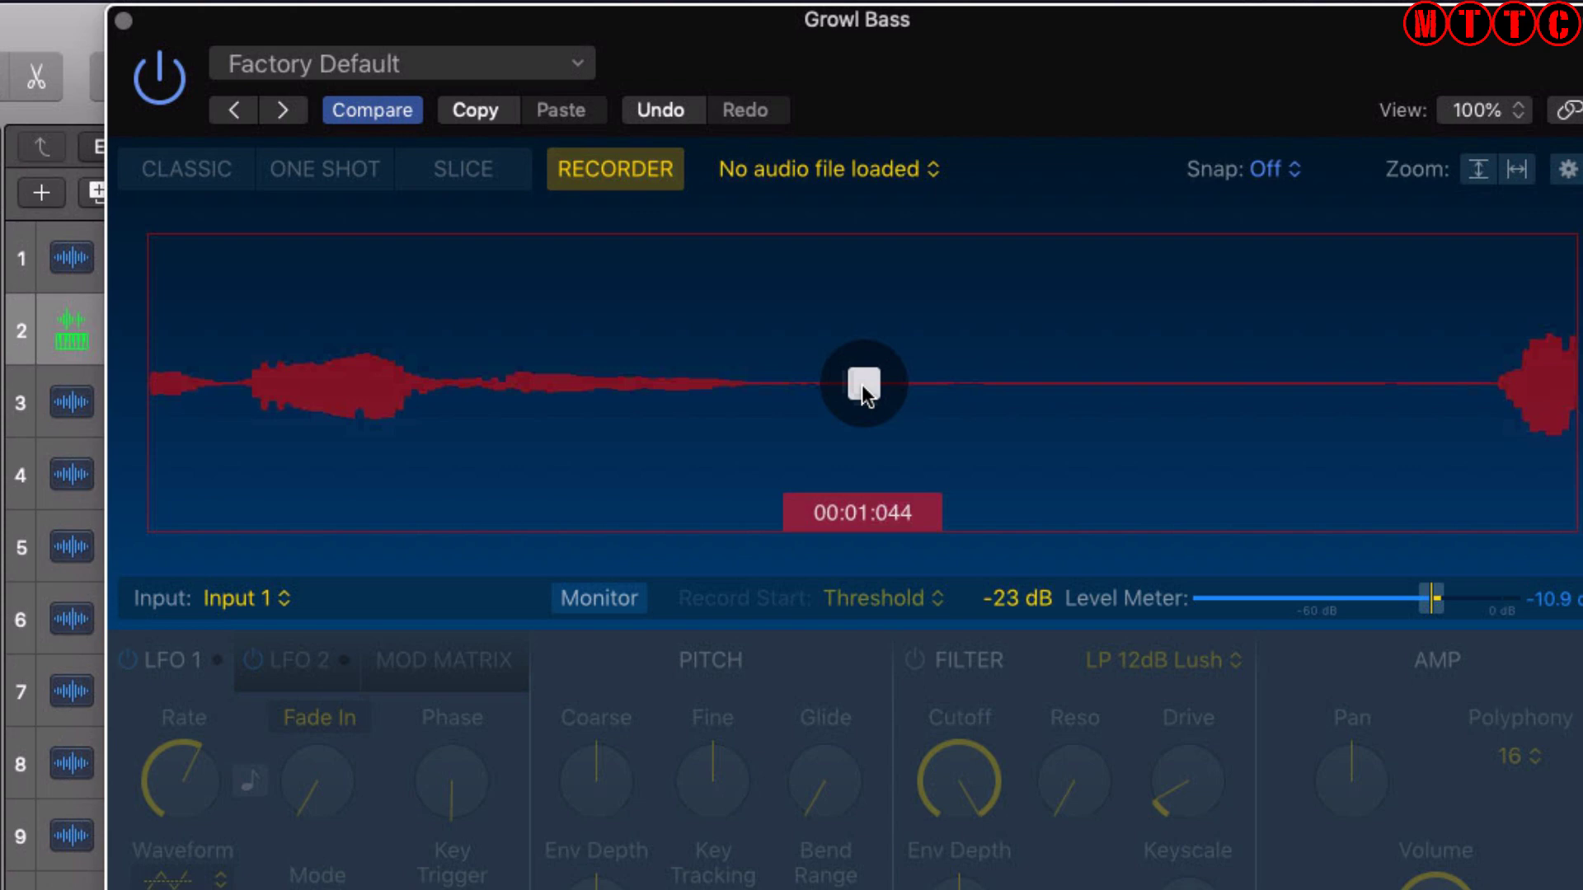
Stop the take so My Sample#1.aif loads, and move the sampler window aside.
click(864, 383)
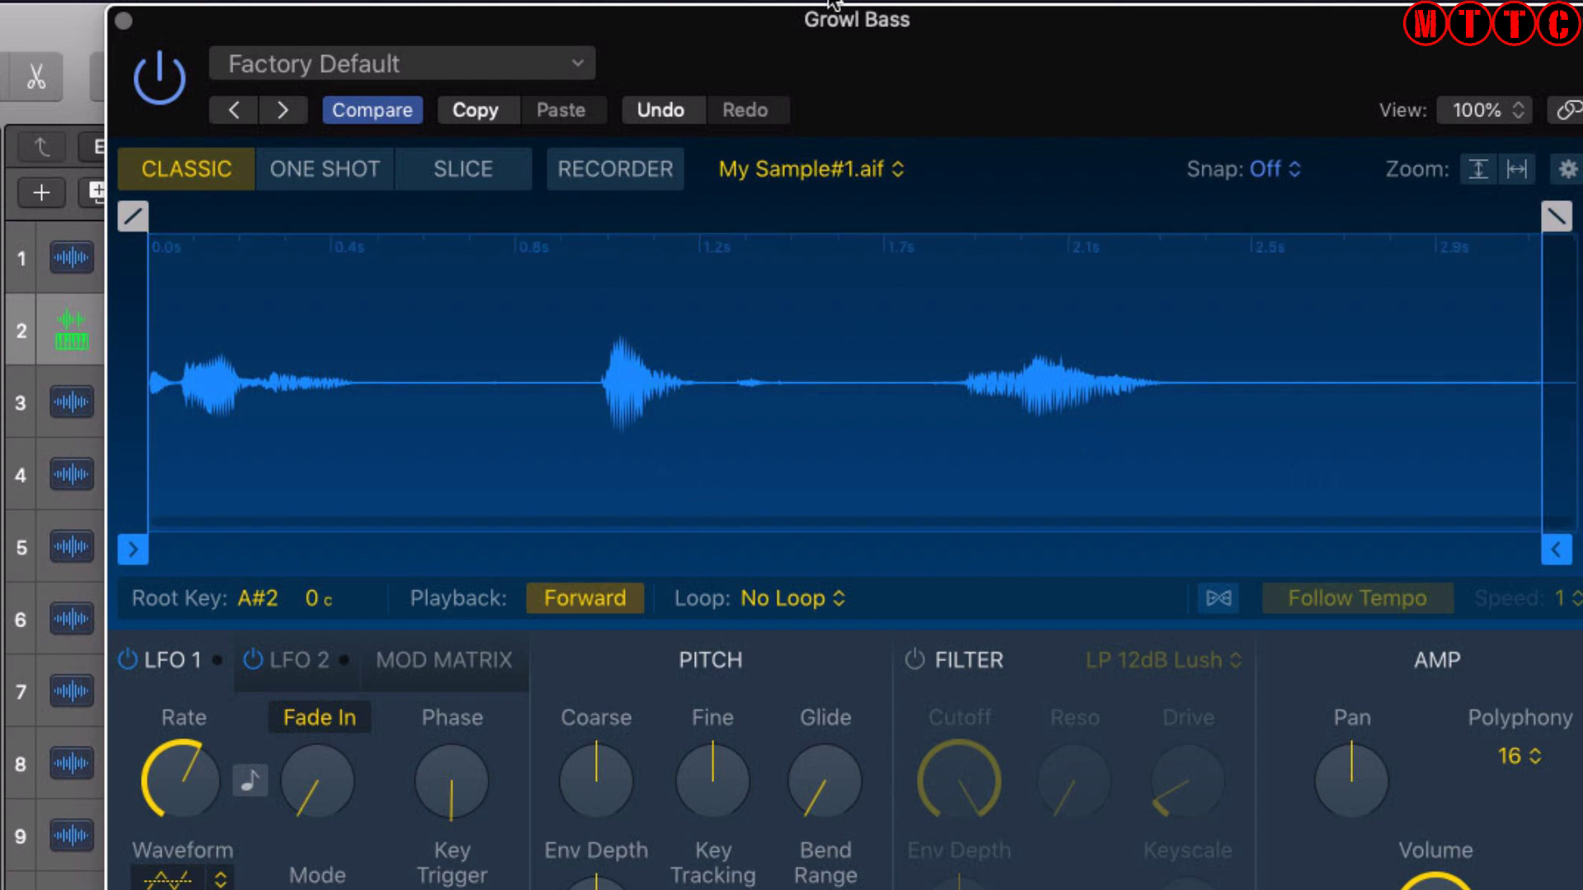
drag(808, 38, 976, 37)
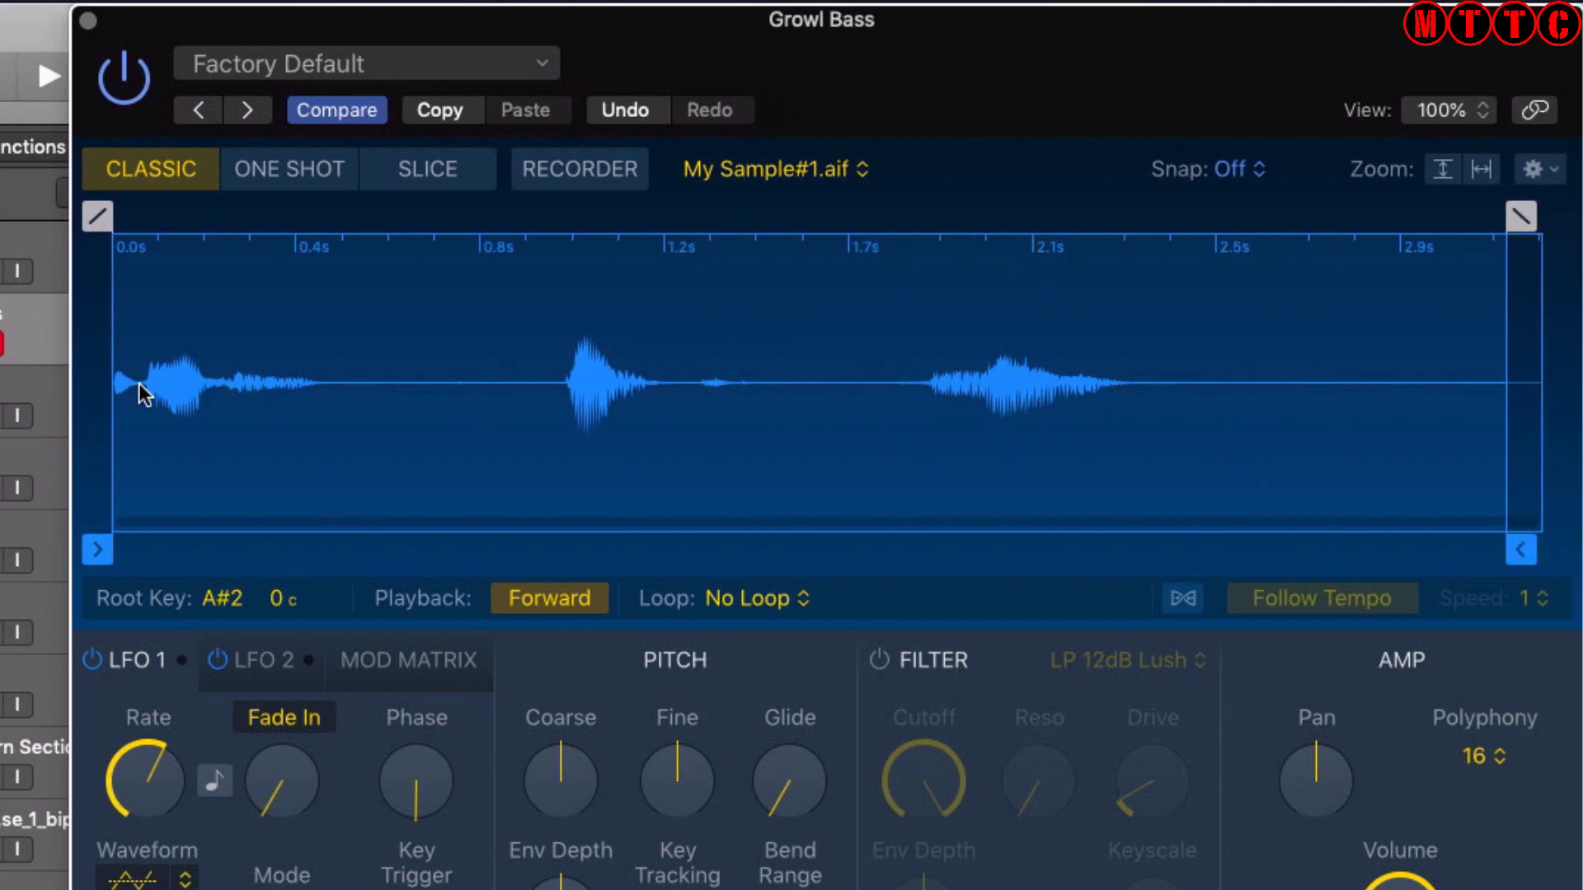
mouse_move(116, 393)
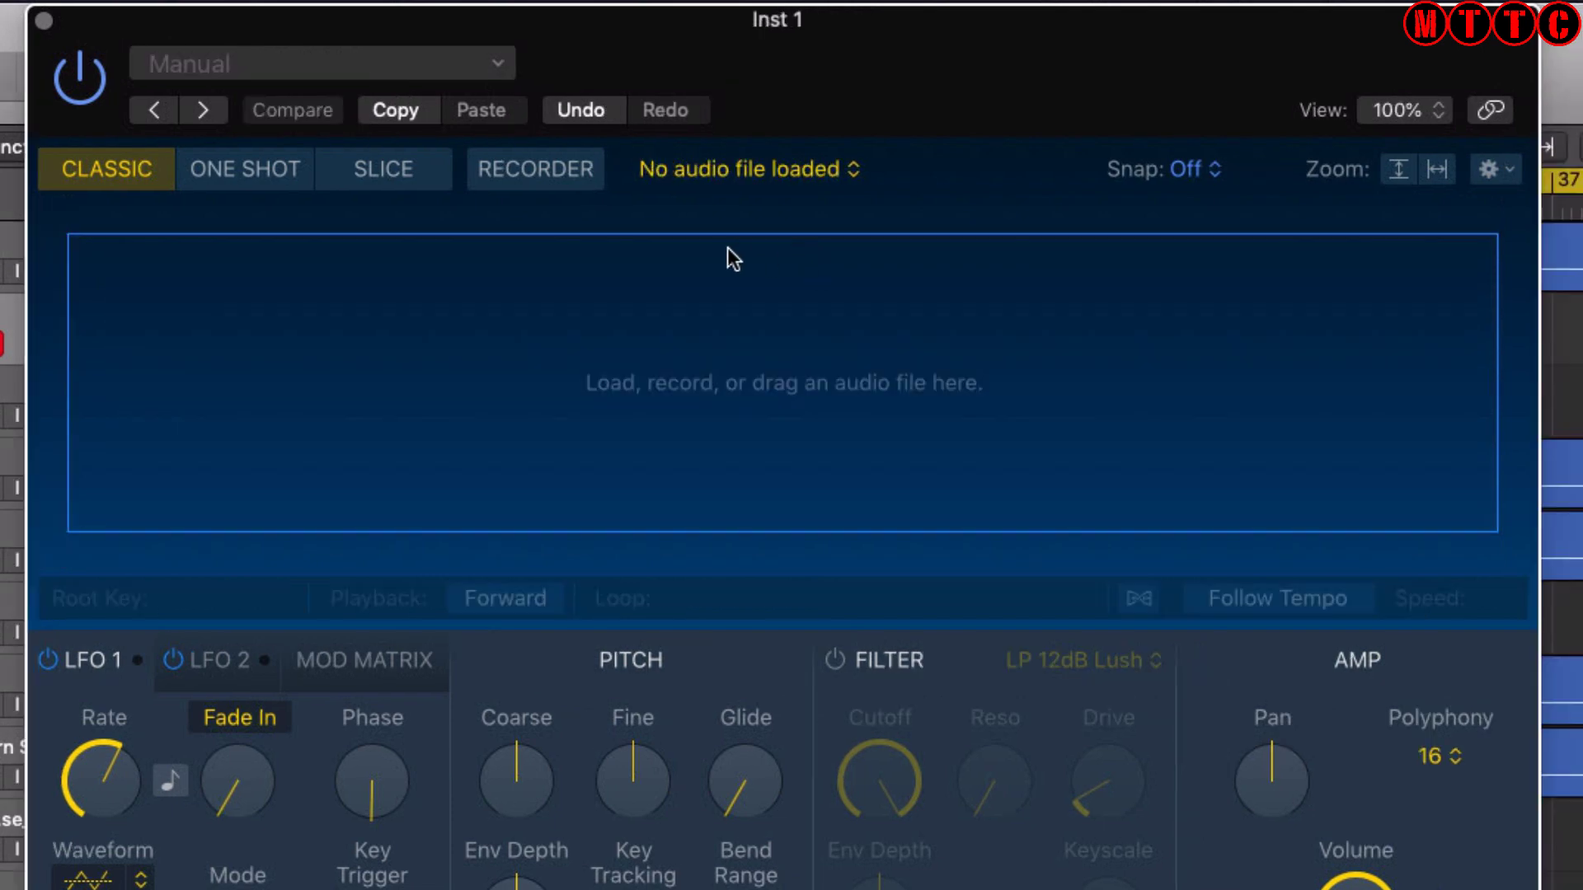
Switch Inst 1's Quick Sampler to Recorder and start recording.
click(577, 173)
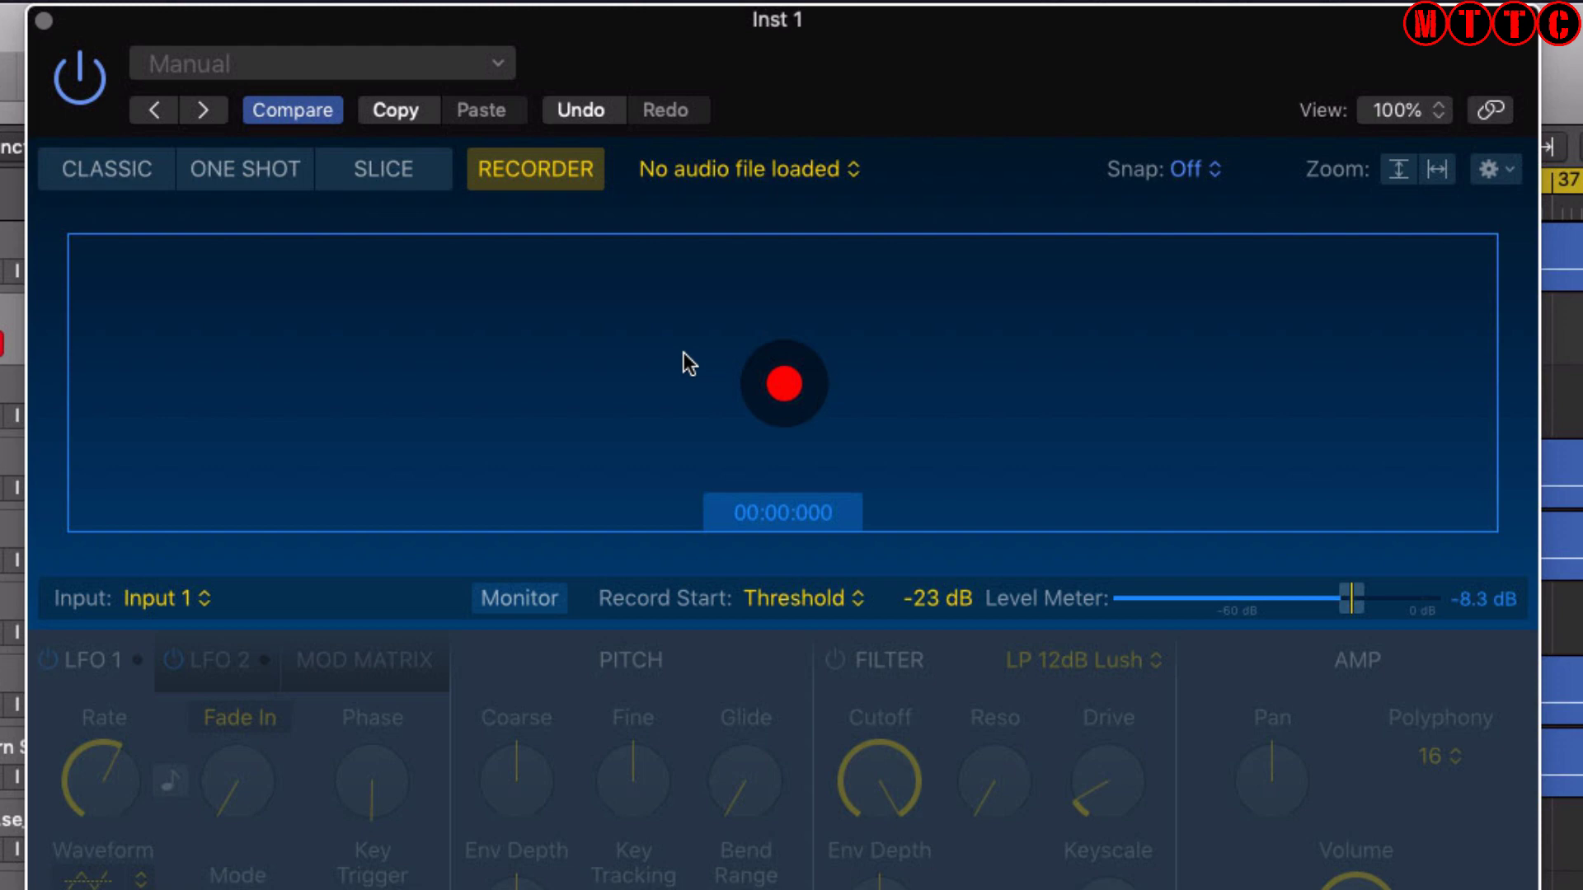
click(784, 383)
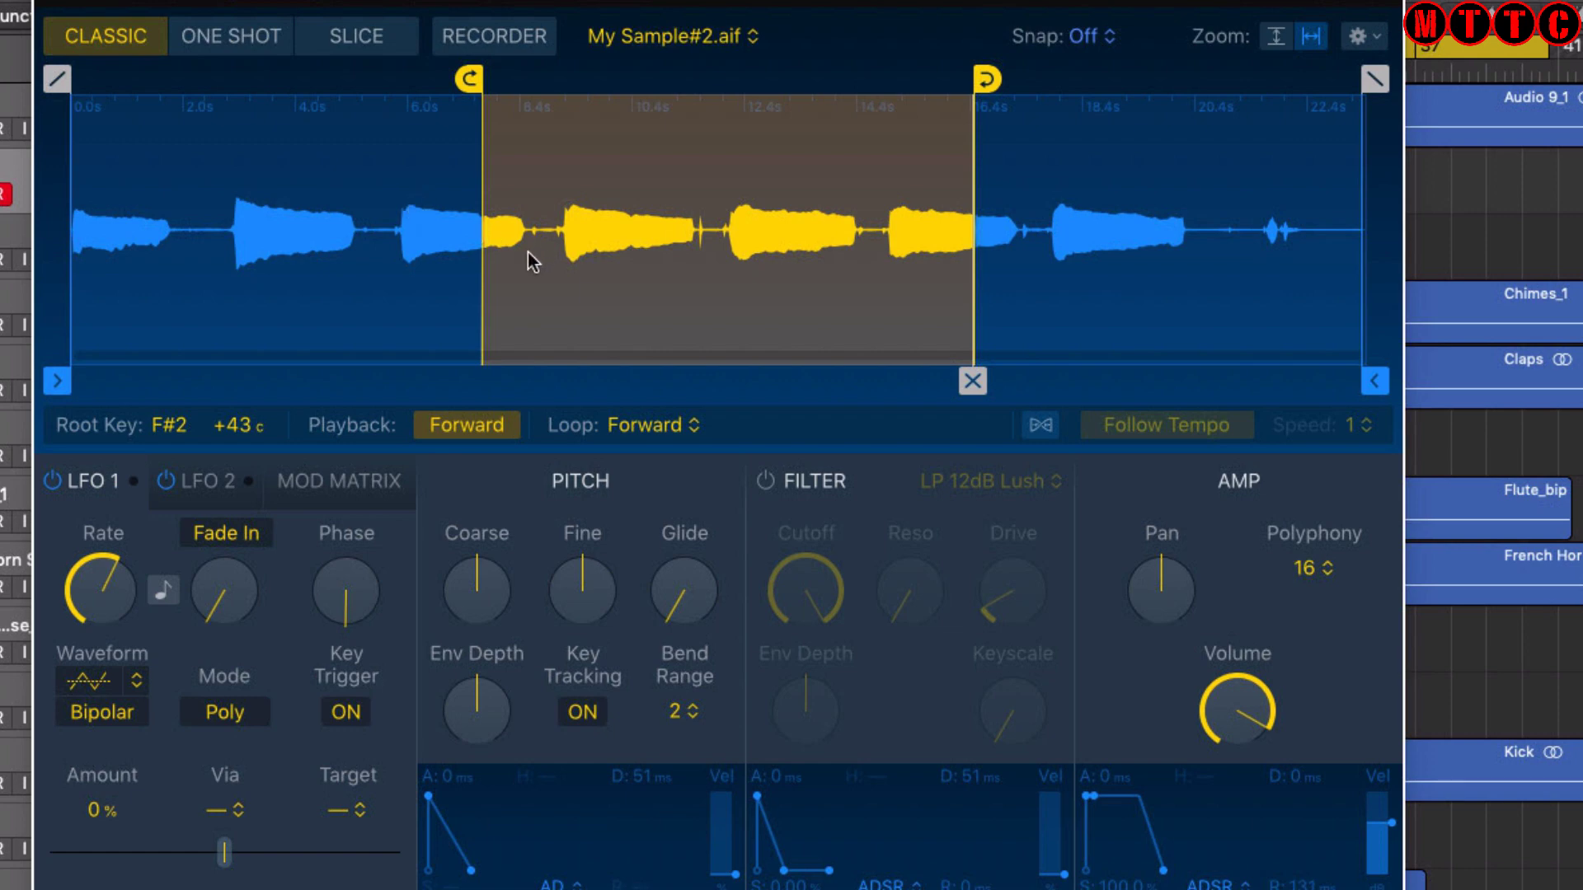
Show the Musical Typing keyboard over the loaded My Sample#2.aif.
mouse_move(373, 265)
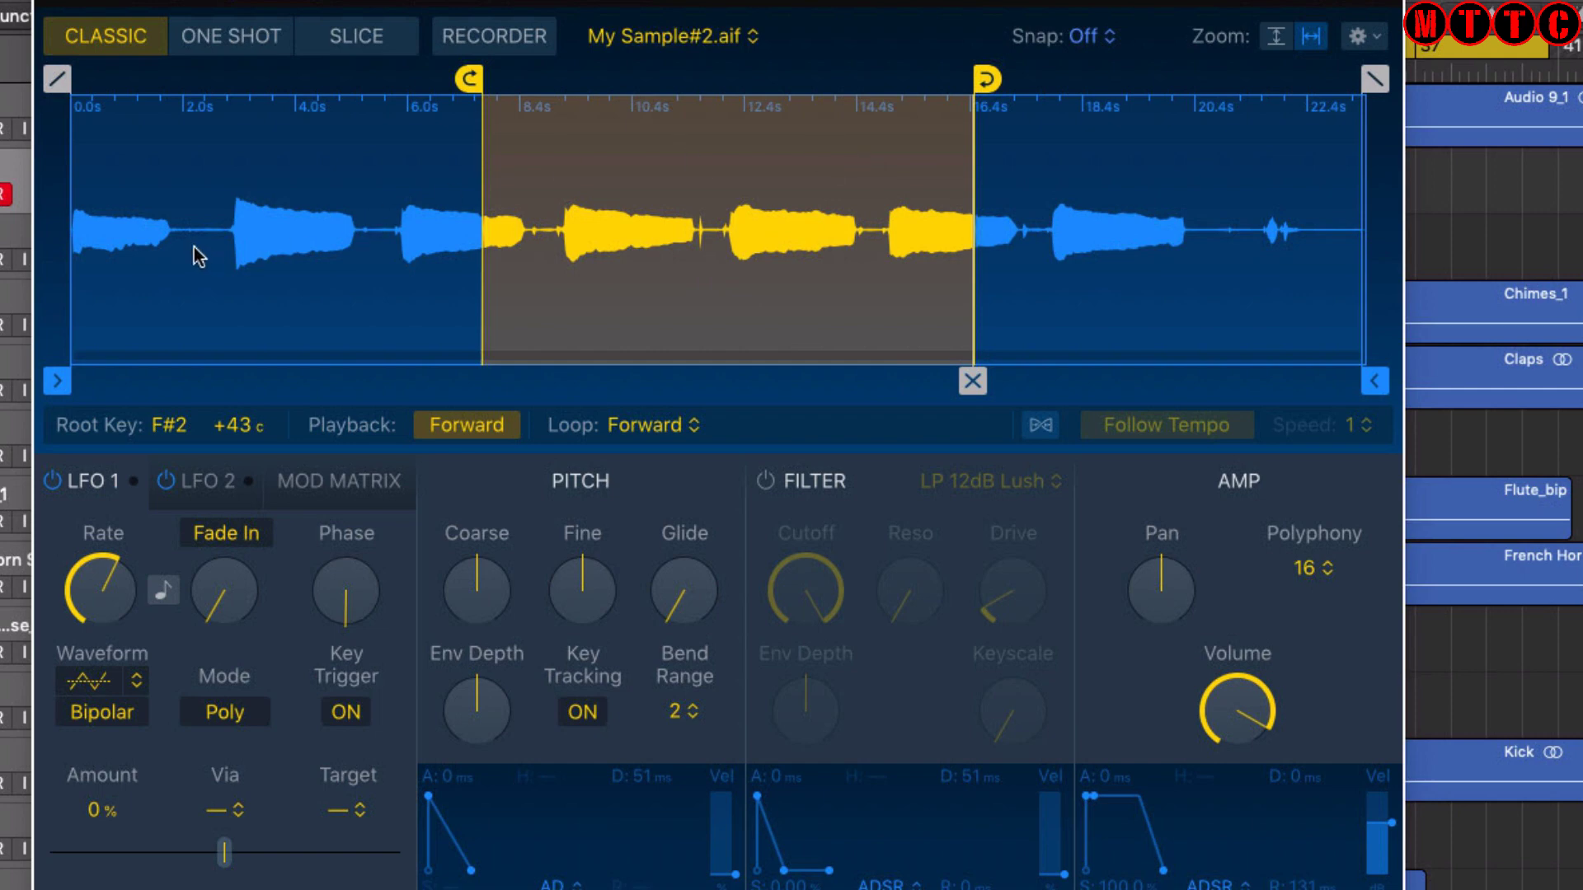
key(super+k)
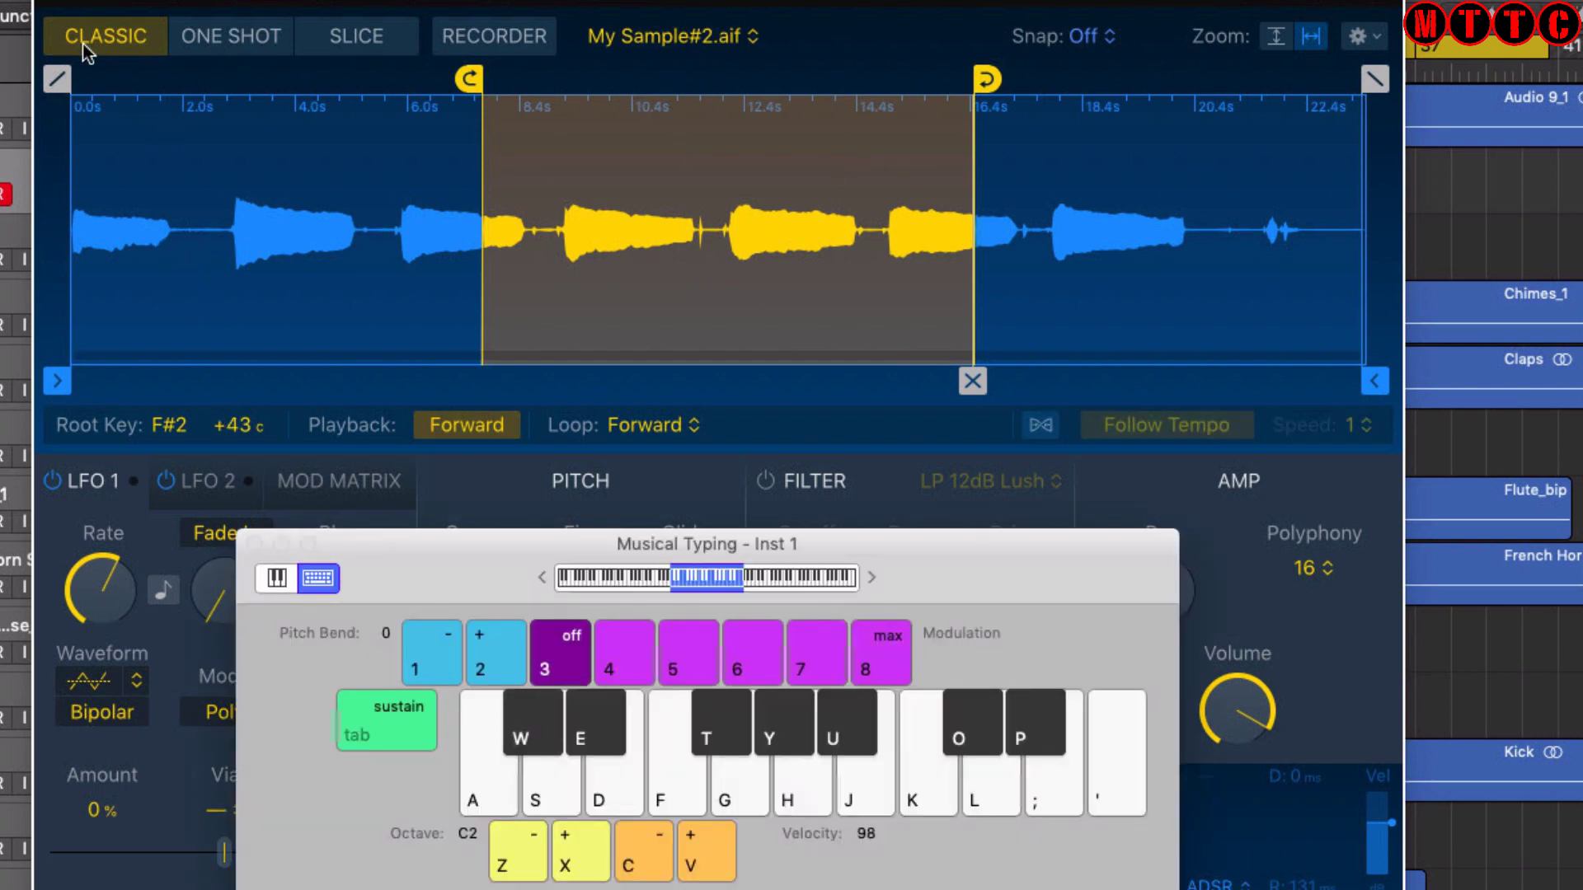
Hide Musical Typing, switch to Slice mode, and lower the slice sensitivity to 19.
key(super+k)
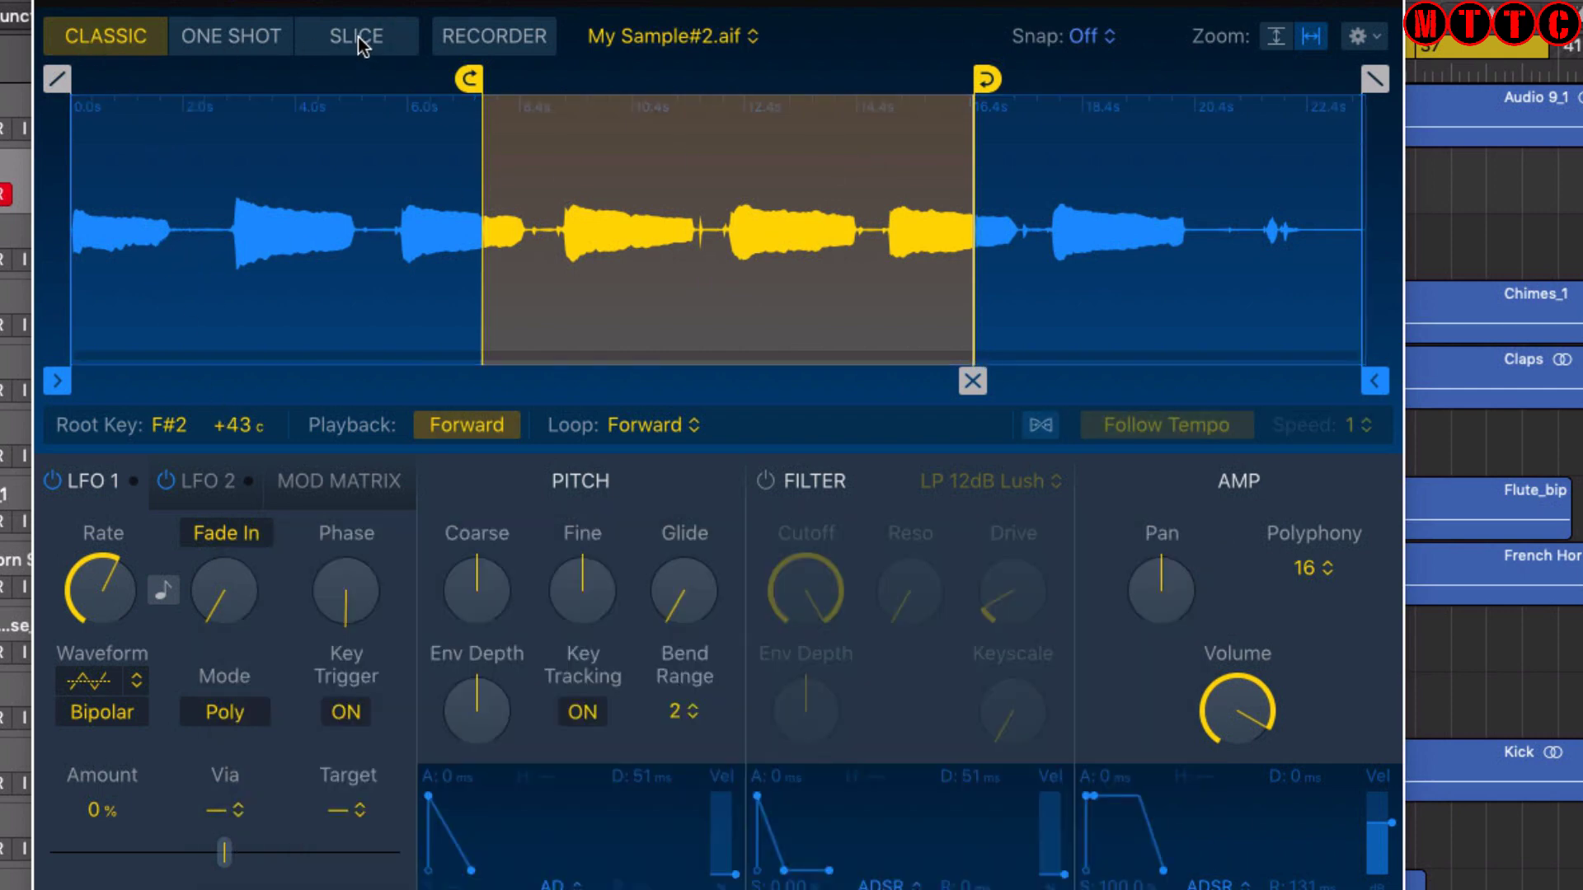
click(357, 39)
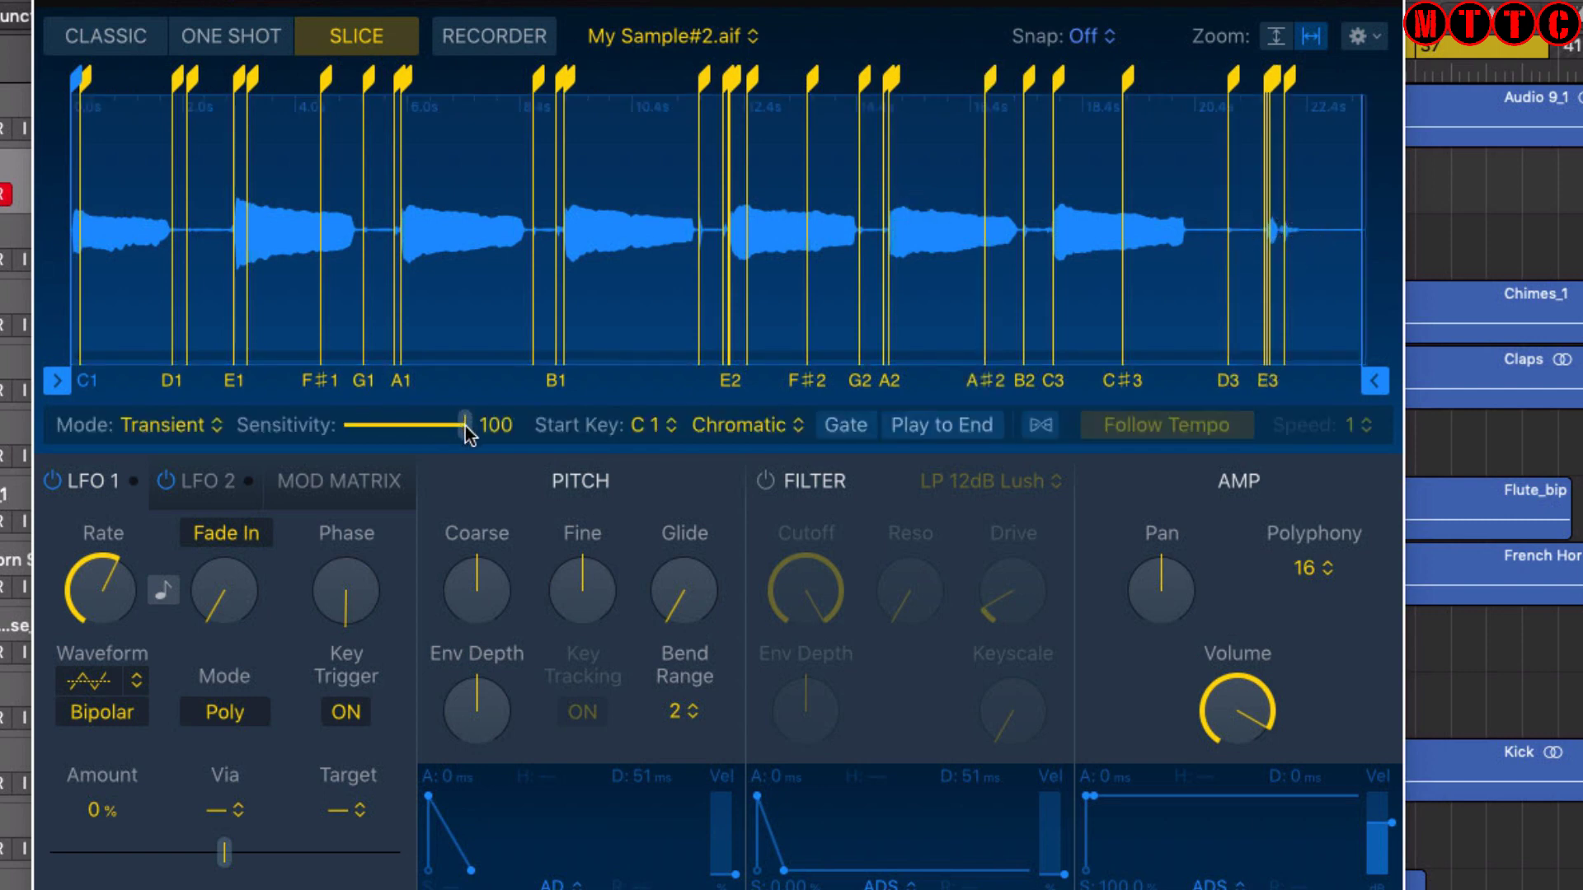
drag(466, 429, 366, 435)
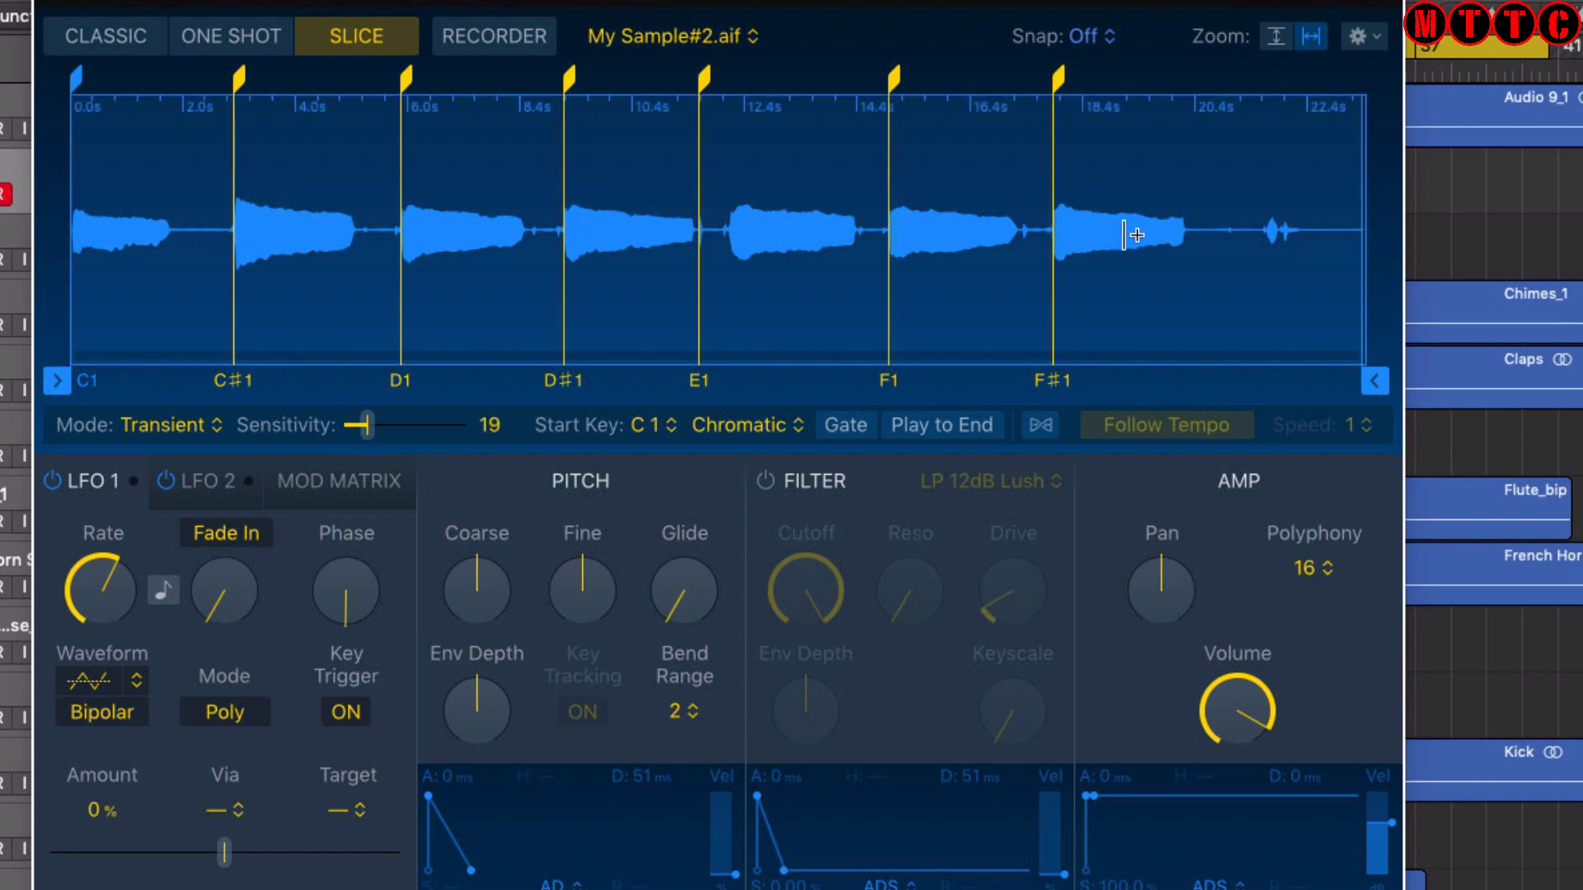
Drag the E1 slice marker right, moving its start from 11.217 s to about 11.574 s.
click(696, 348)
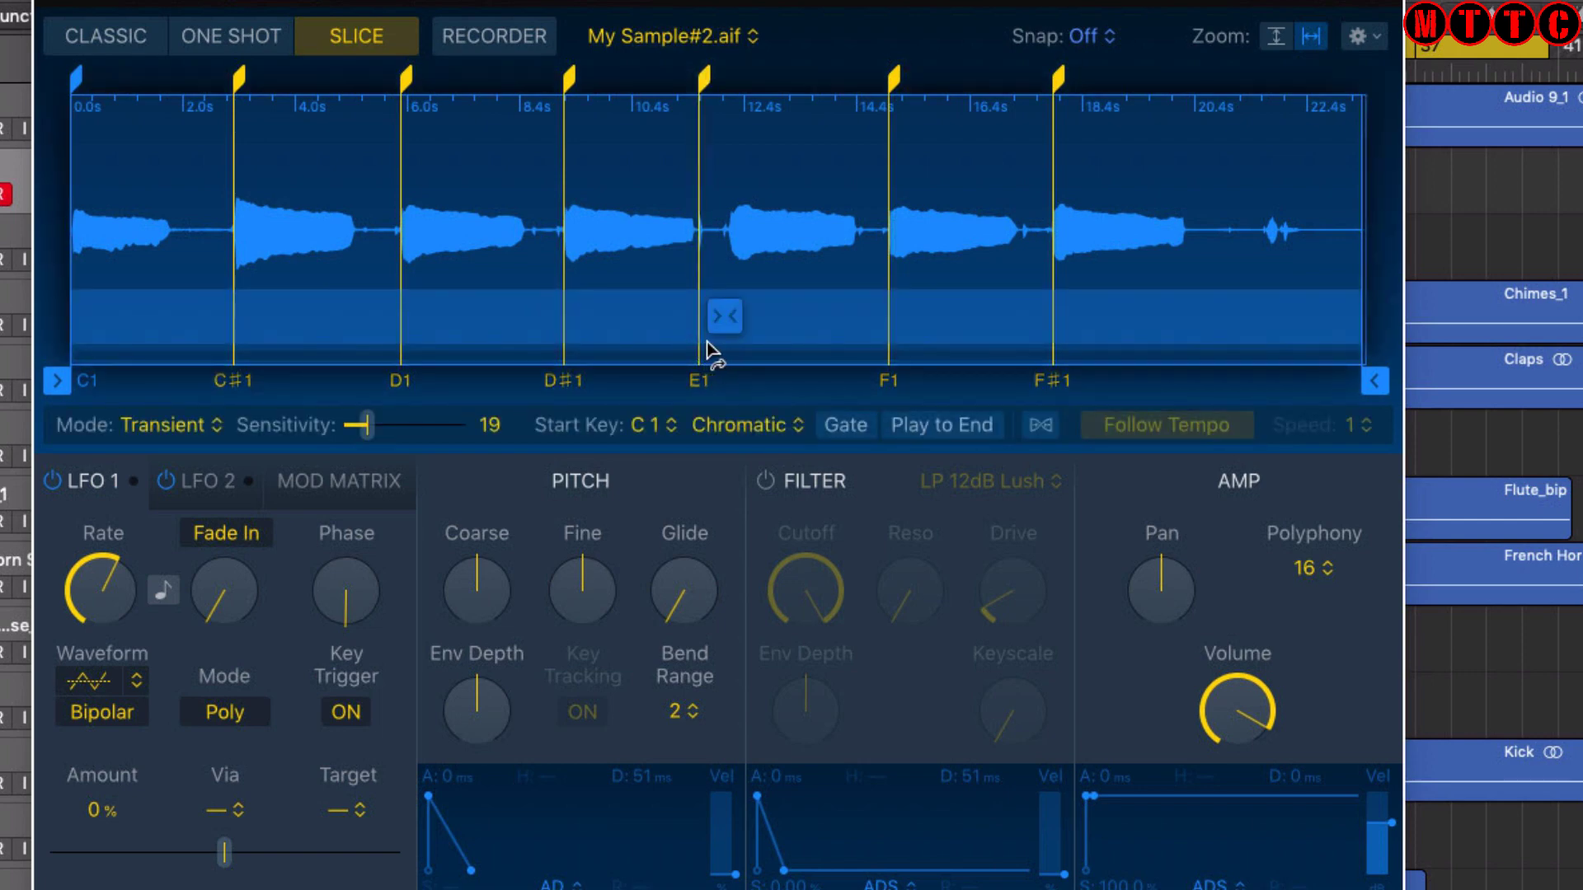
drag(700, 79, 731, 84)
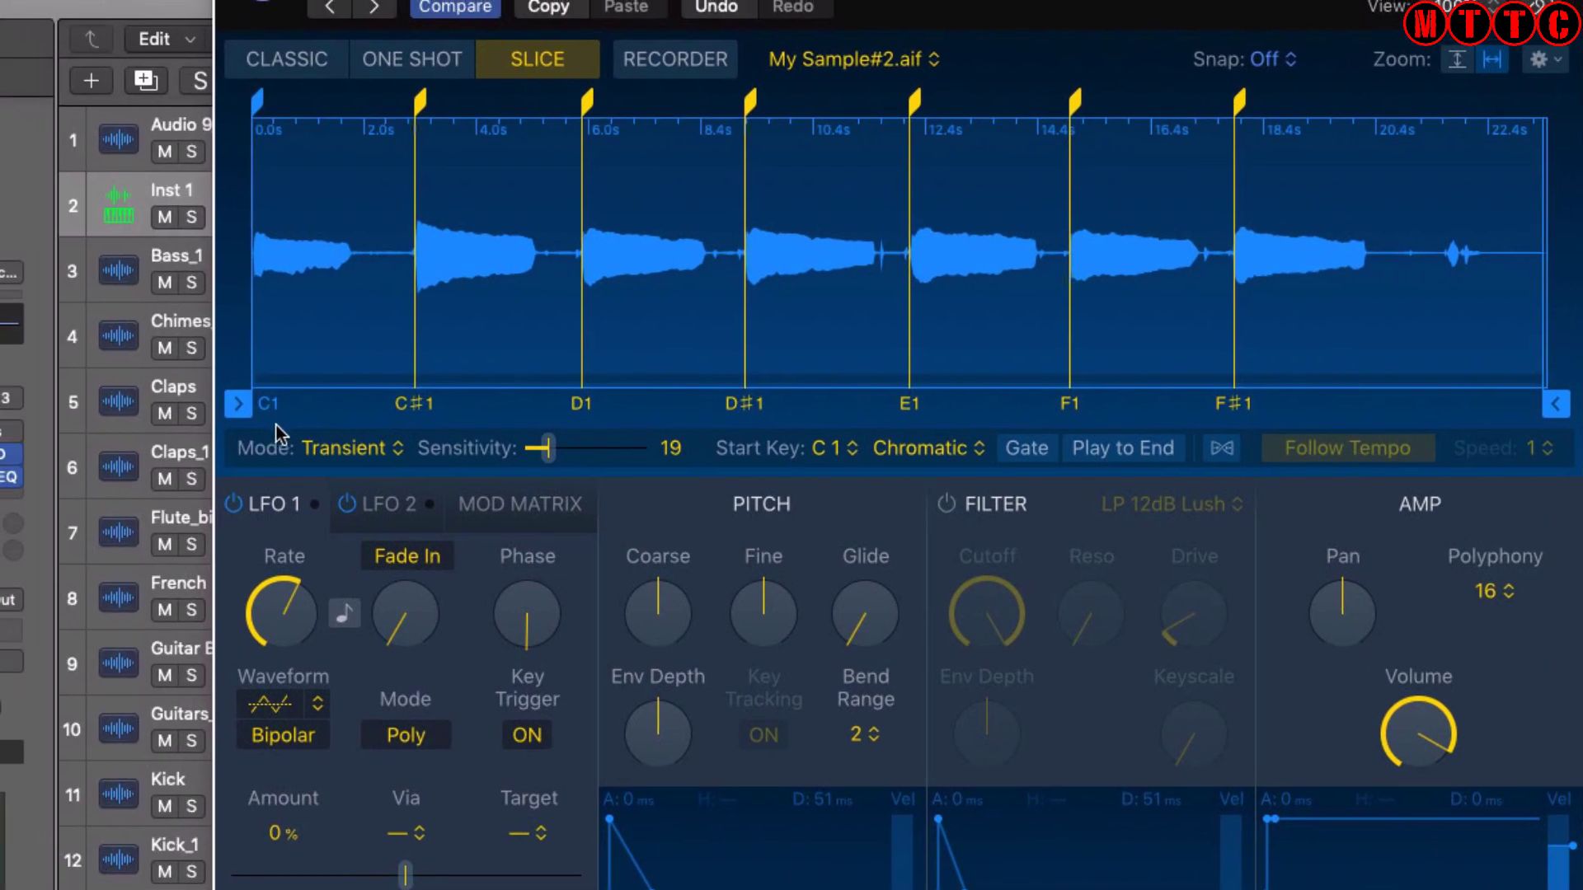
Play the C1 and F1 slices with Musical Typing keys A and F, then move the keyboard lower.
key(super+k)
key(a)
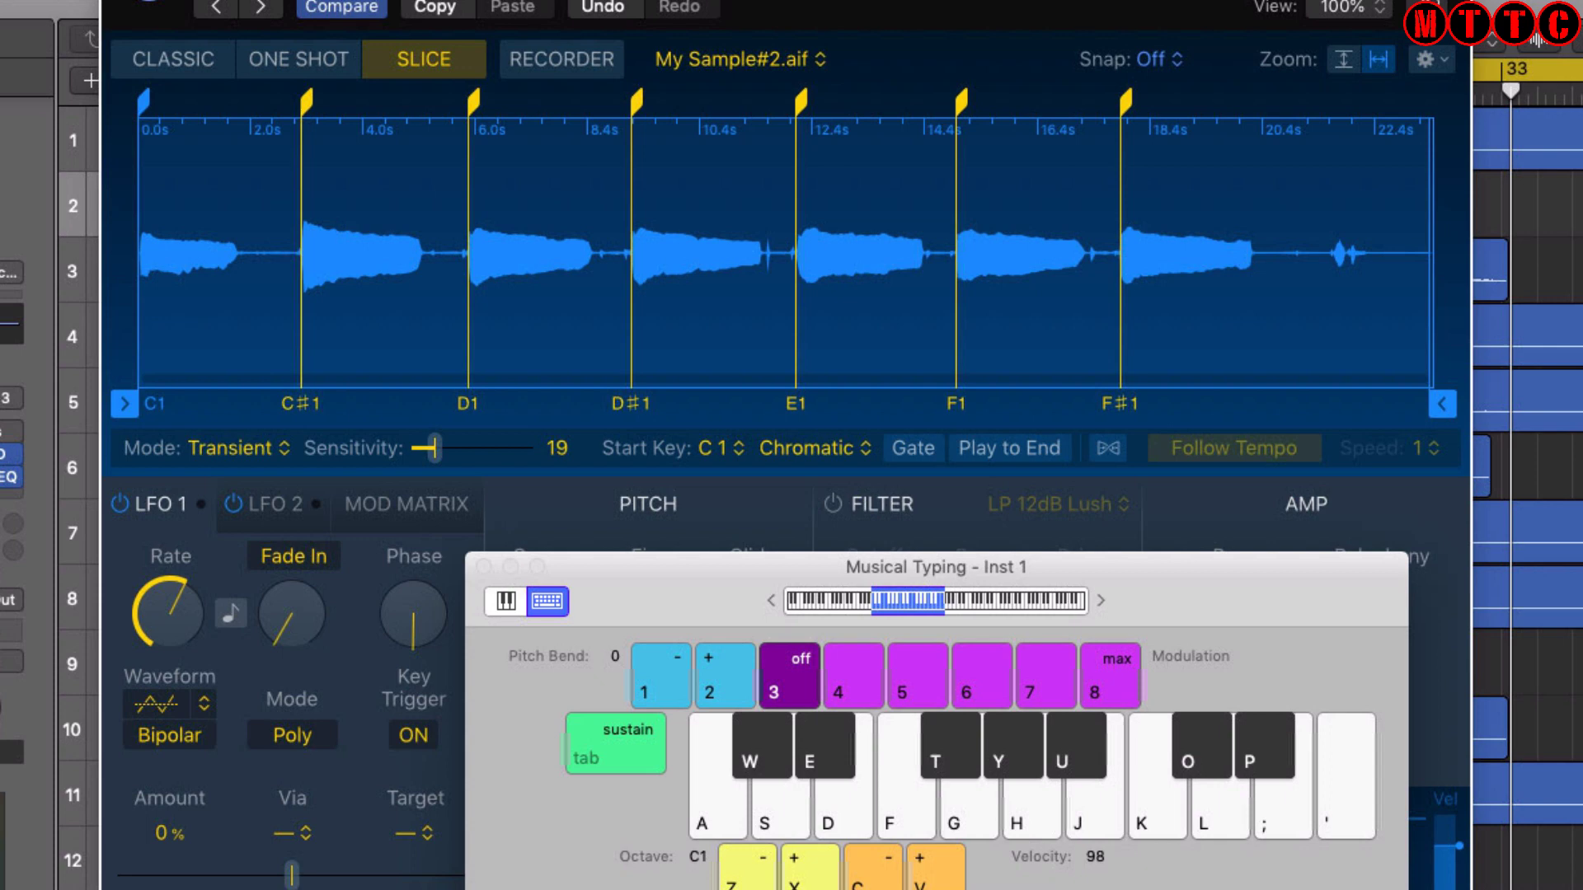
key(f)
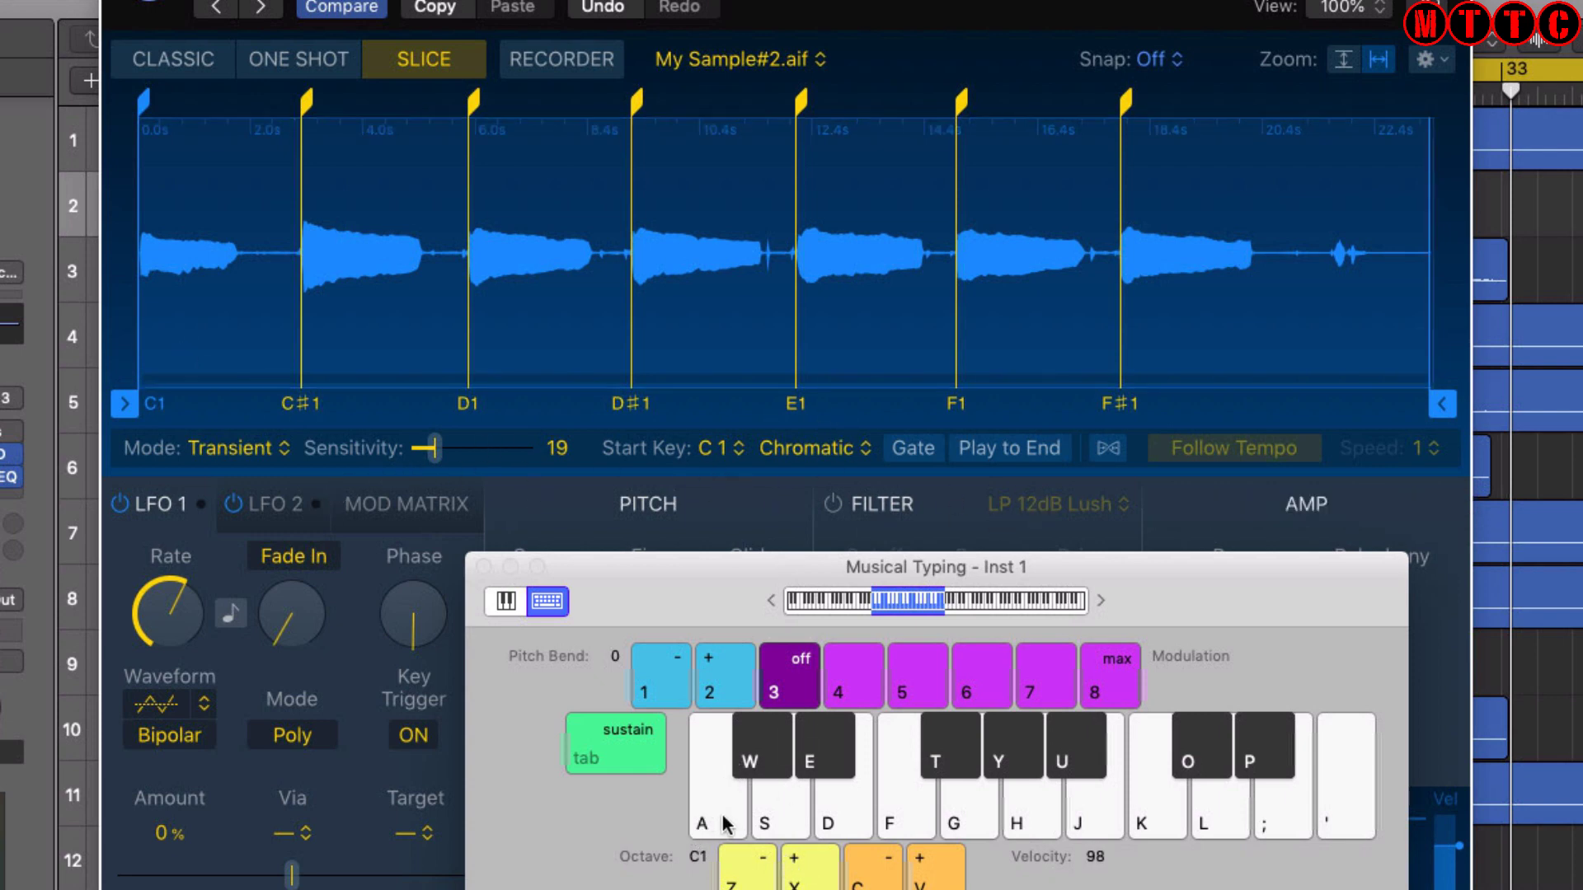
drag(729, 818, 623, 693)
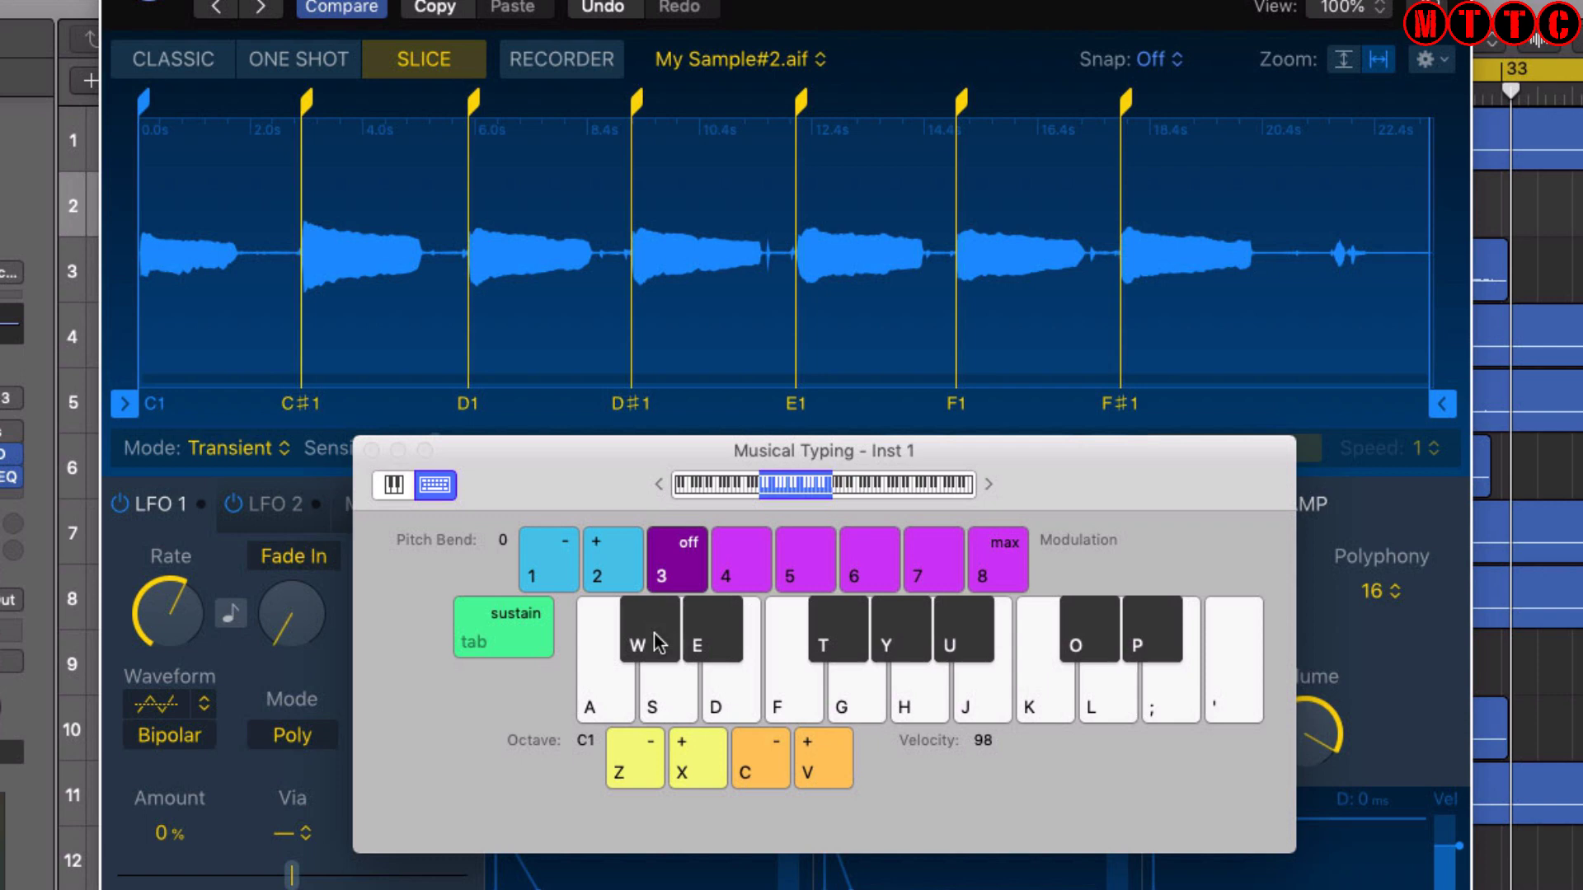
drag(677, 456, 682, 523)
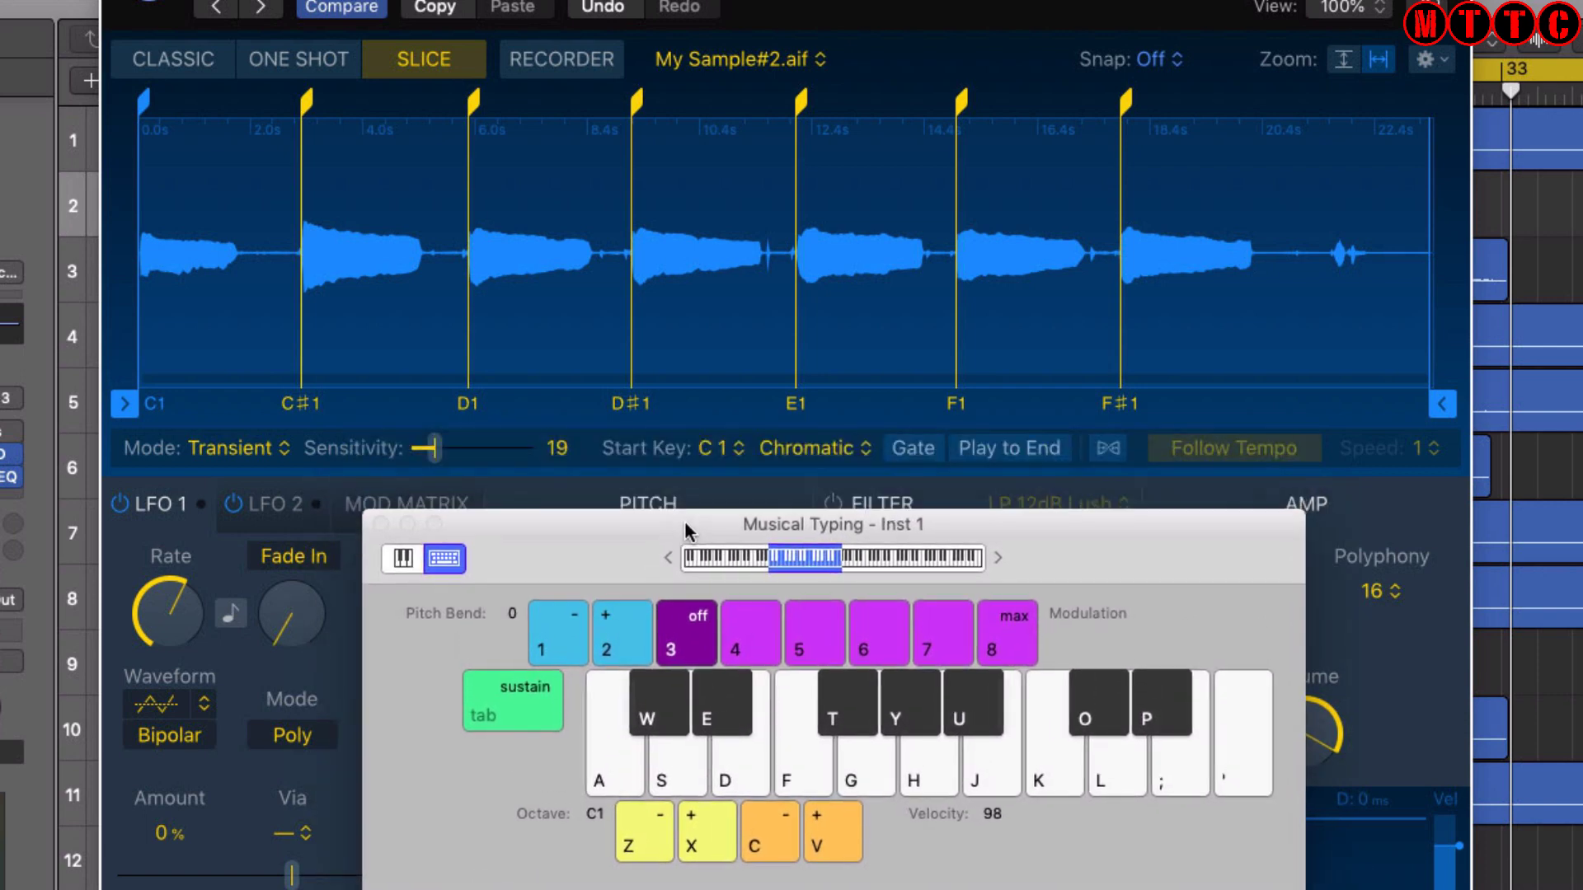
Change slice key mapping from Chromatic to White keys and review the slicing Mode choices.
click(860, 456)
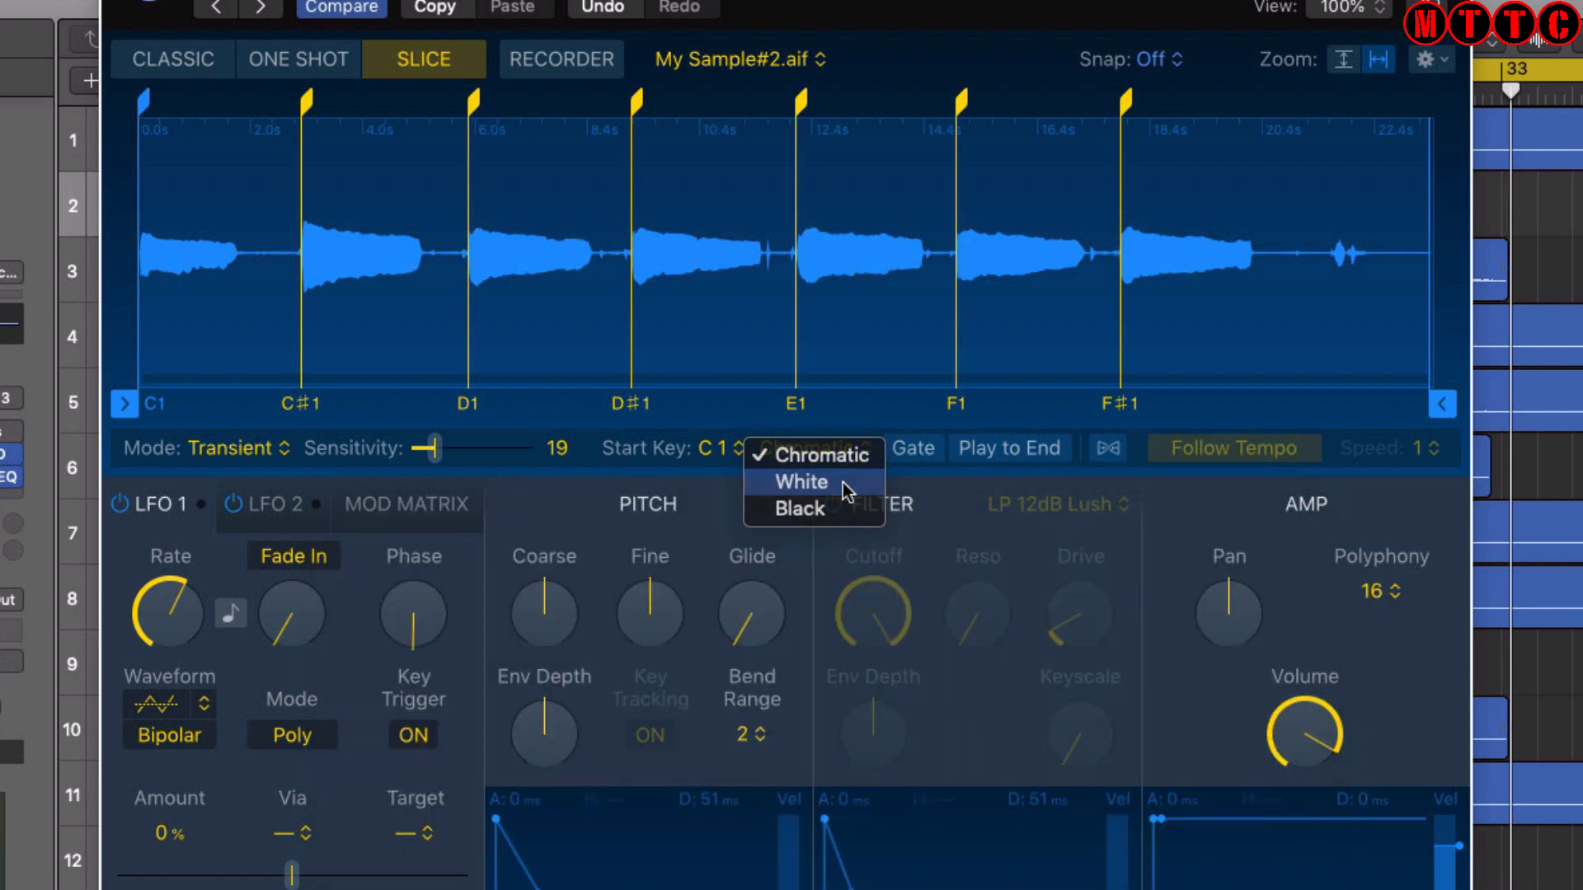
click(846, 486)
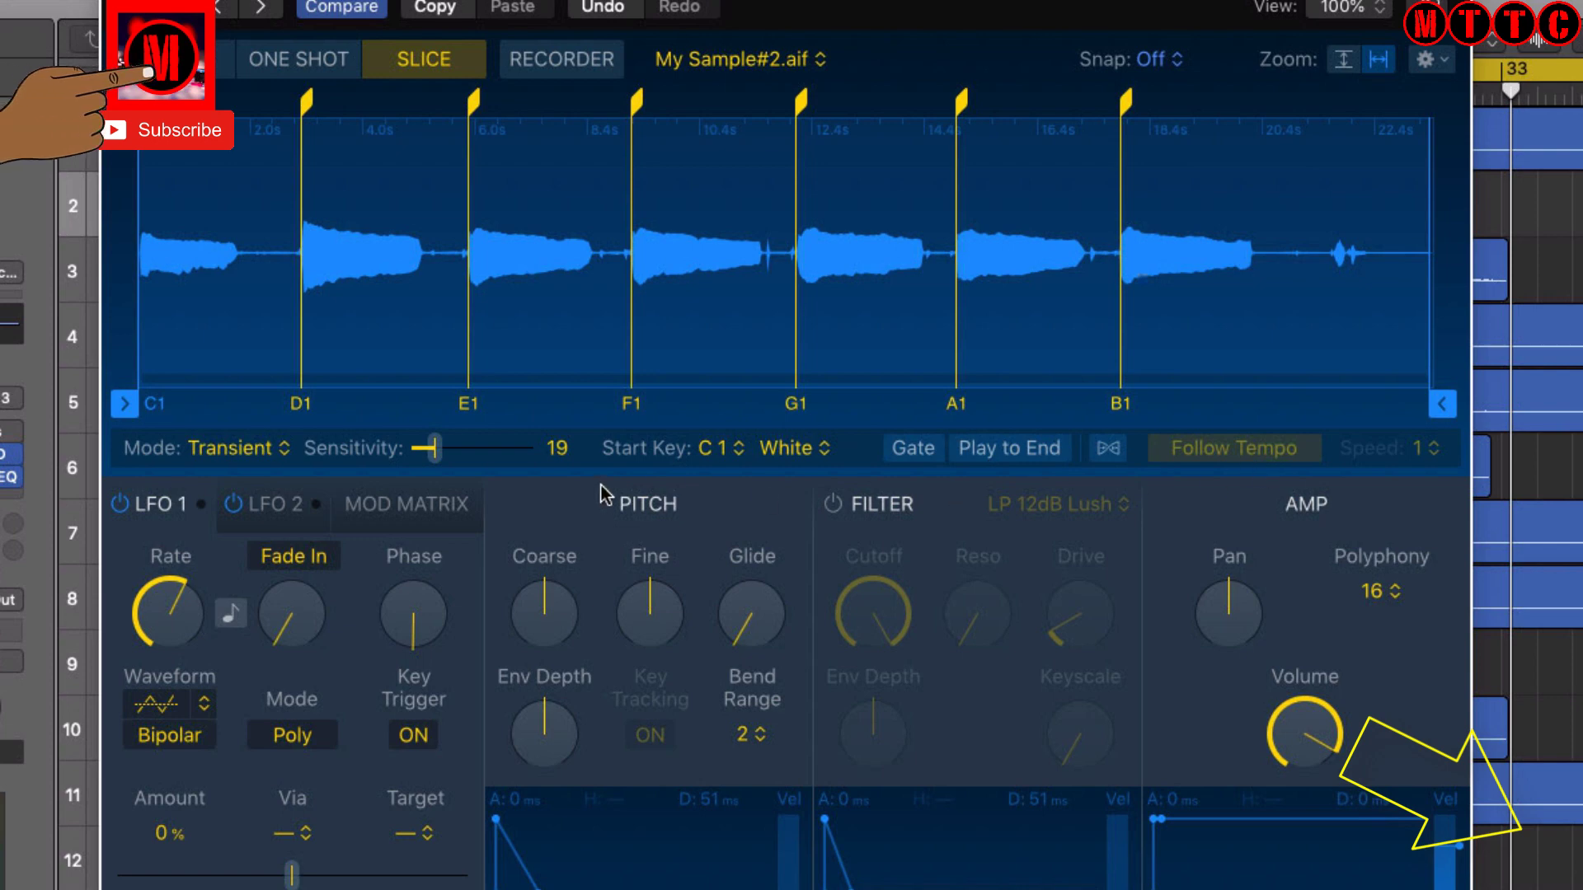
click(280, 449)
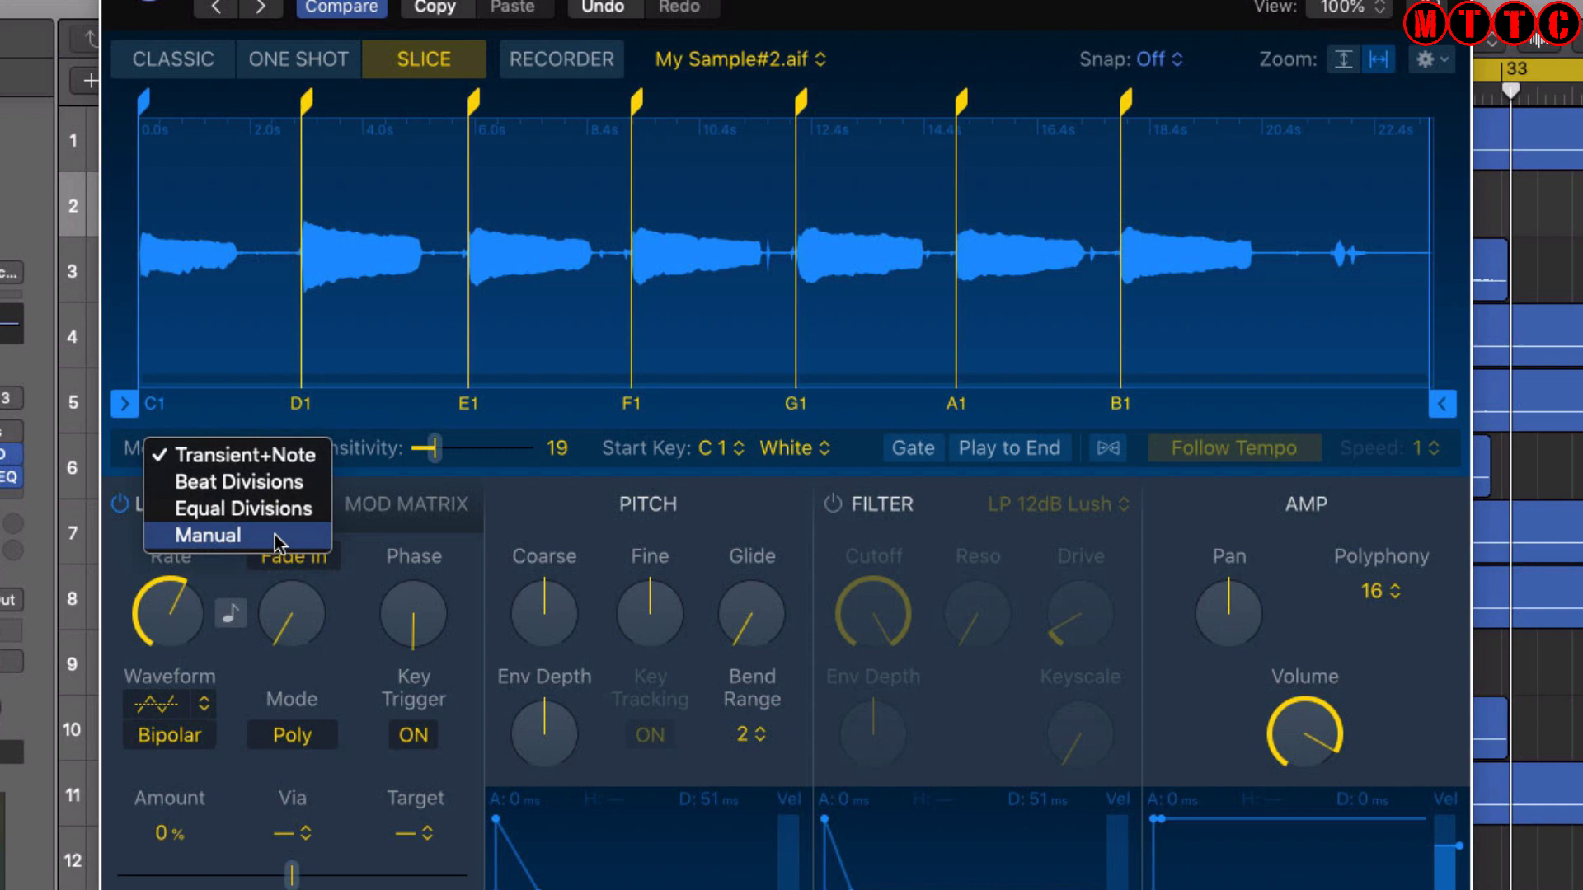
Keep Transient mode, shift the G1 slice boundary slightly earlier, and turn on Gate playback.
click(304, 460)
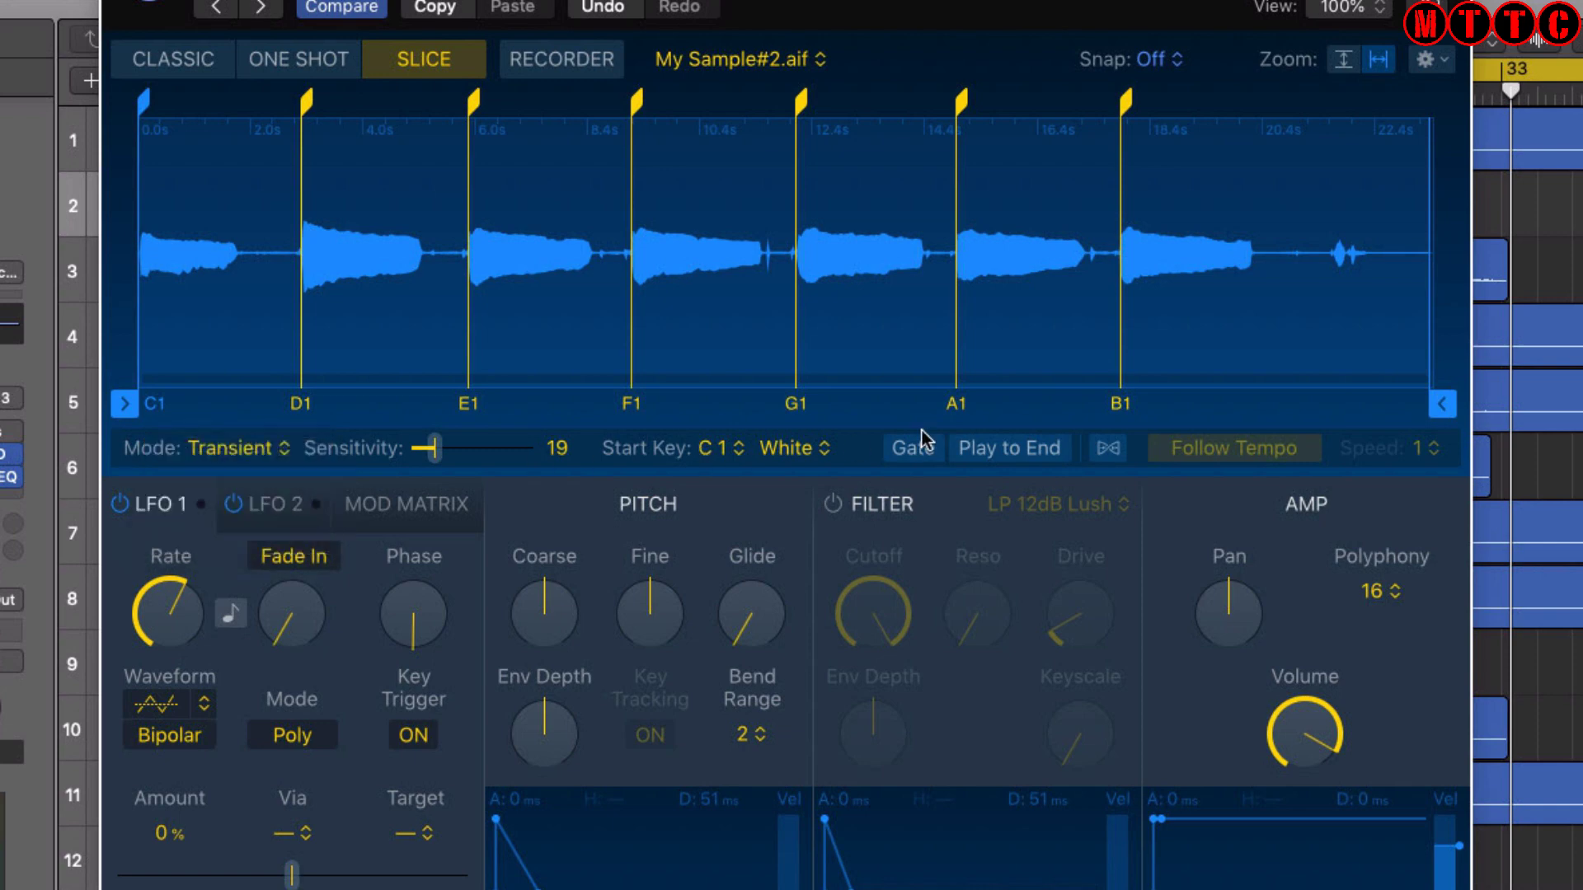
click(501, 239)
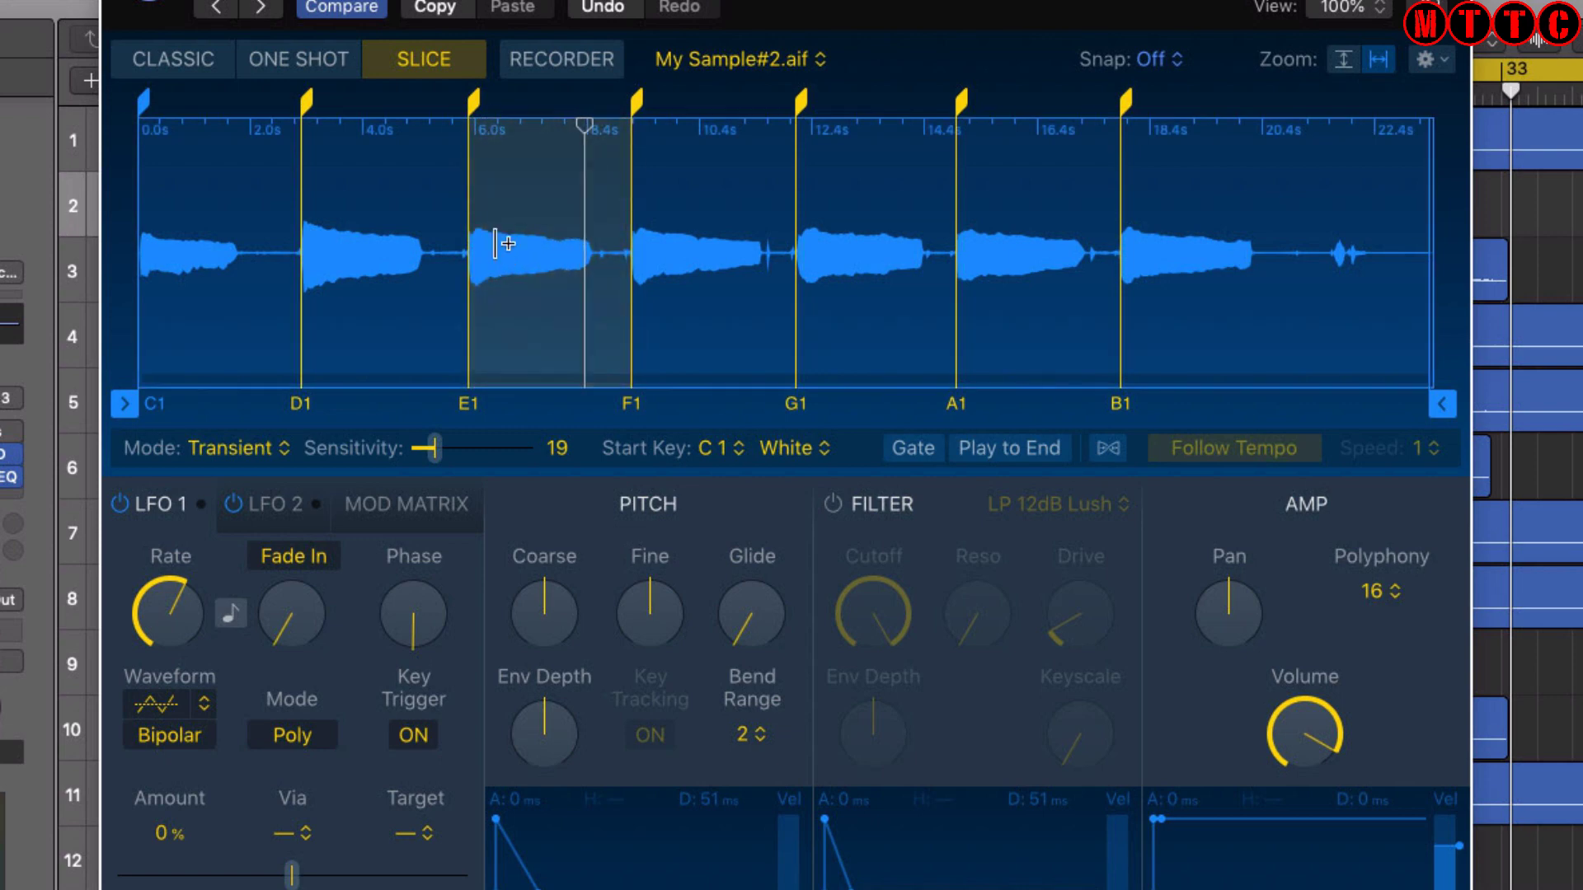
drag(796, 399, 768, 399)
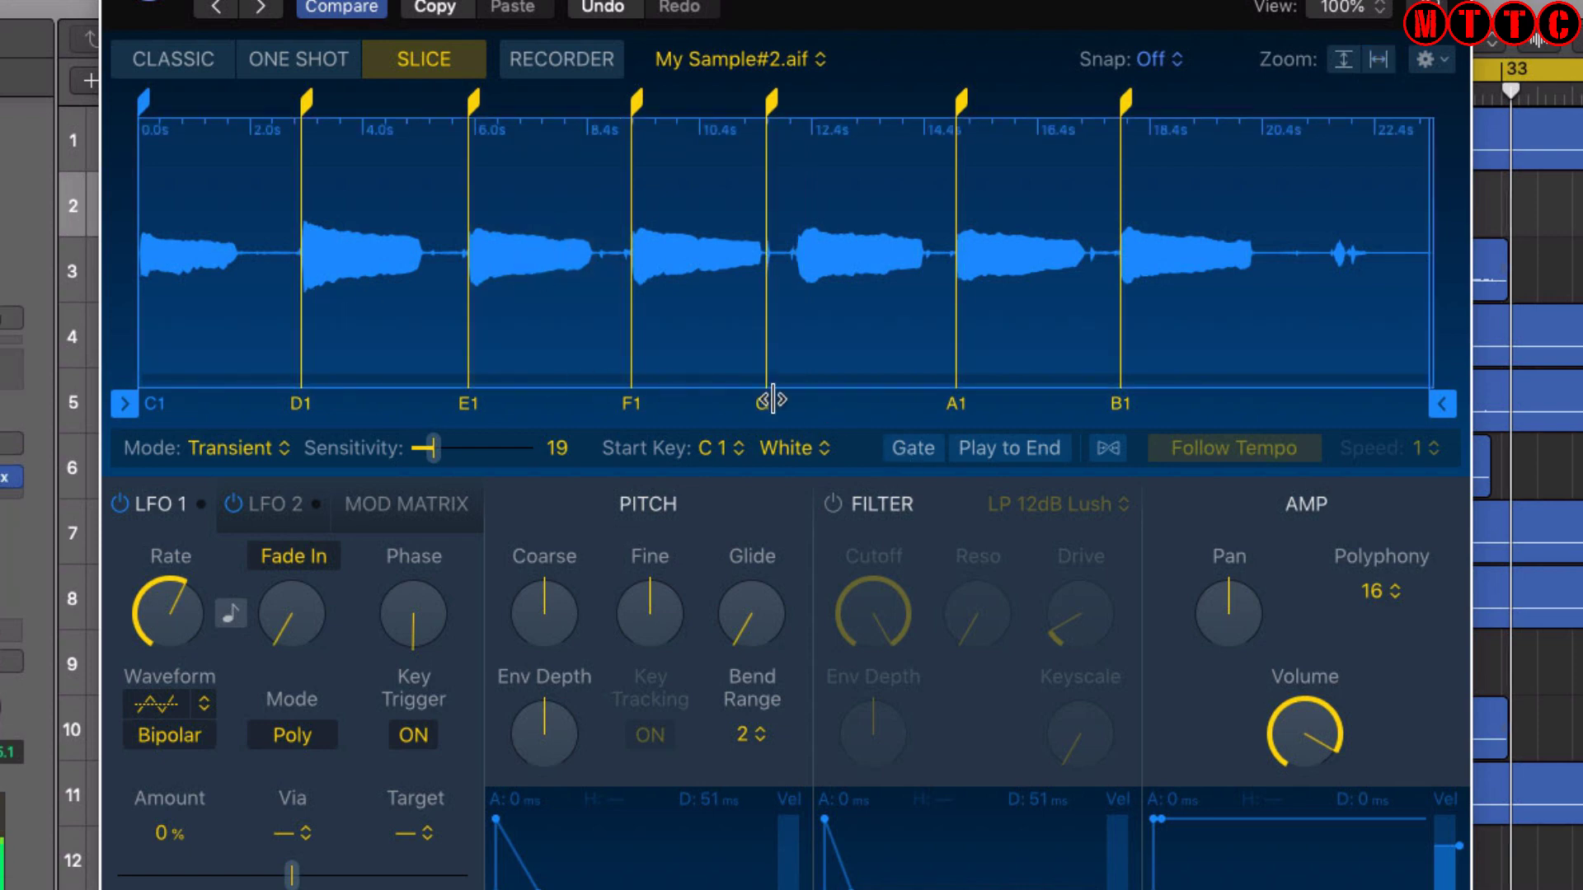
click(916, 453)
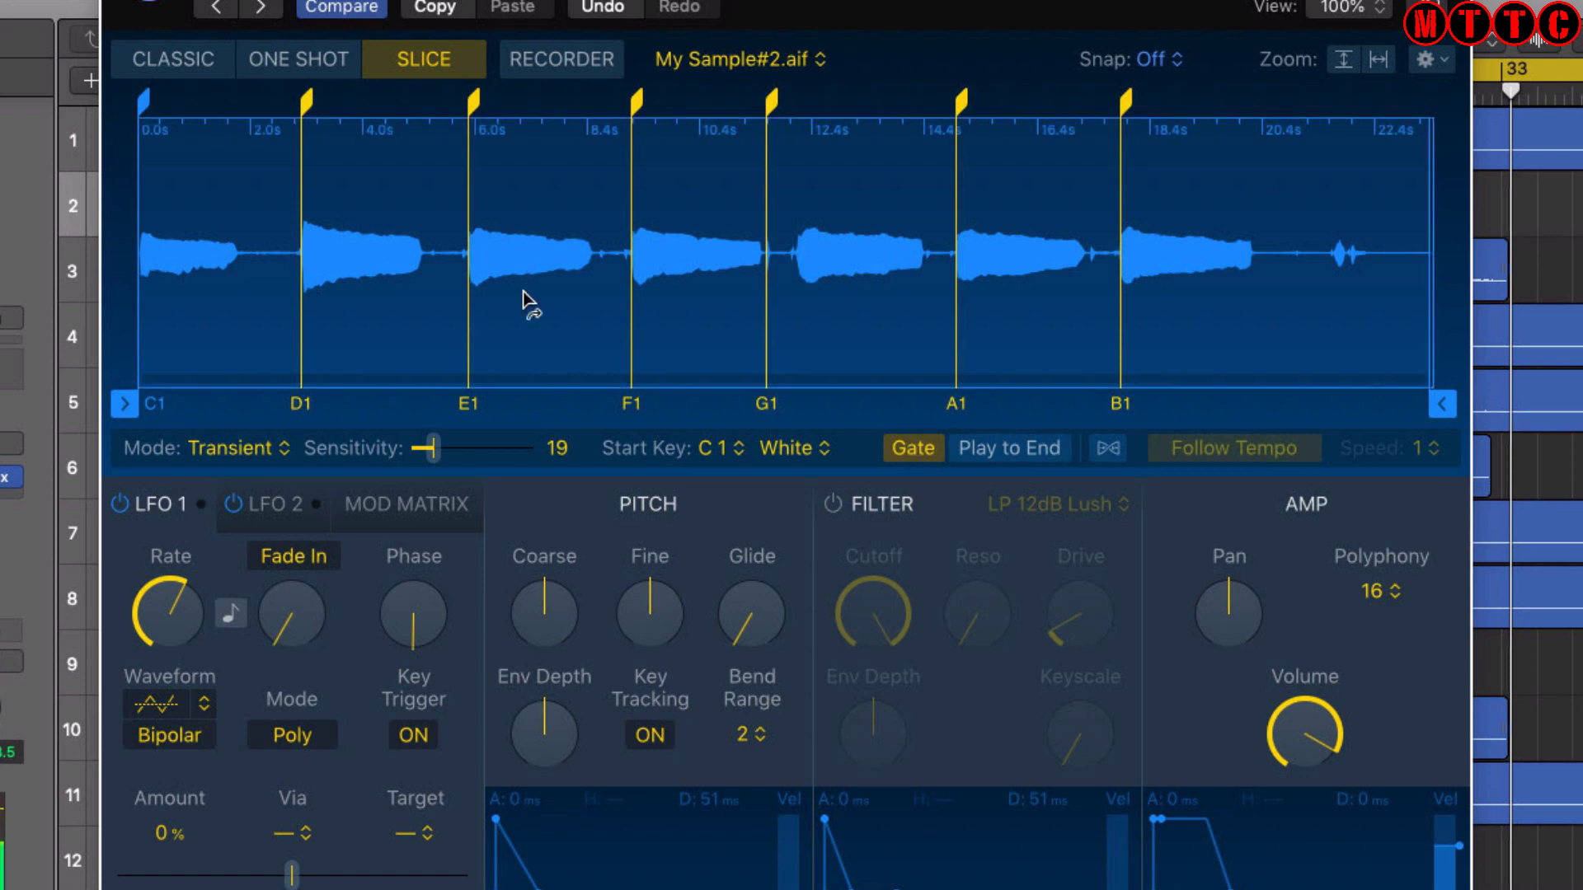
Turn Gate off, then undo a trial slice added between G1 and A1 near 13 s.
click(923, 468)
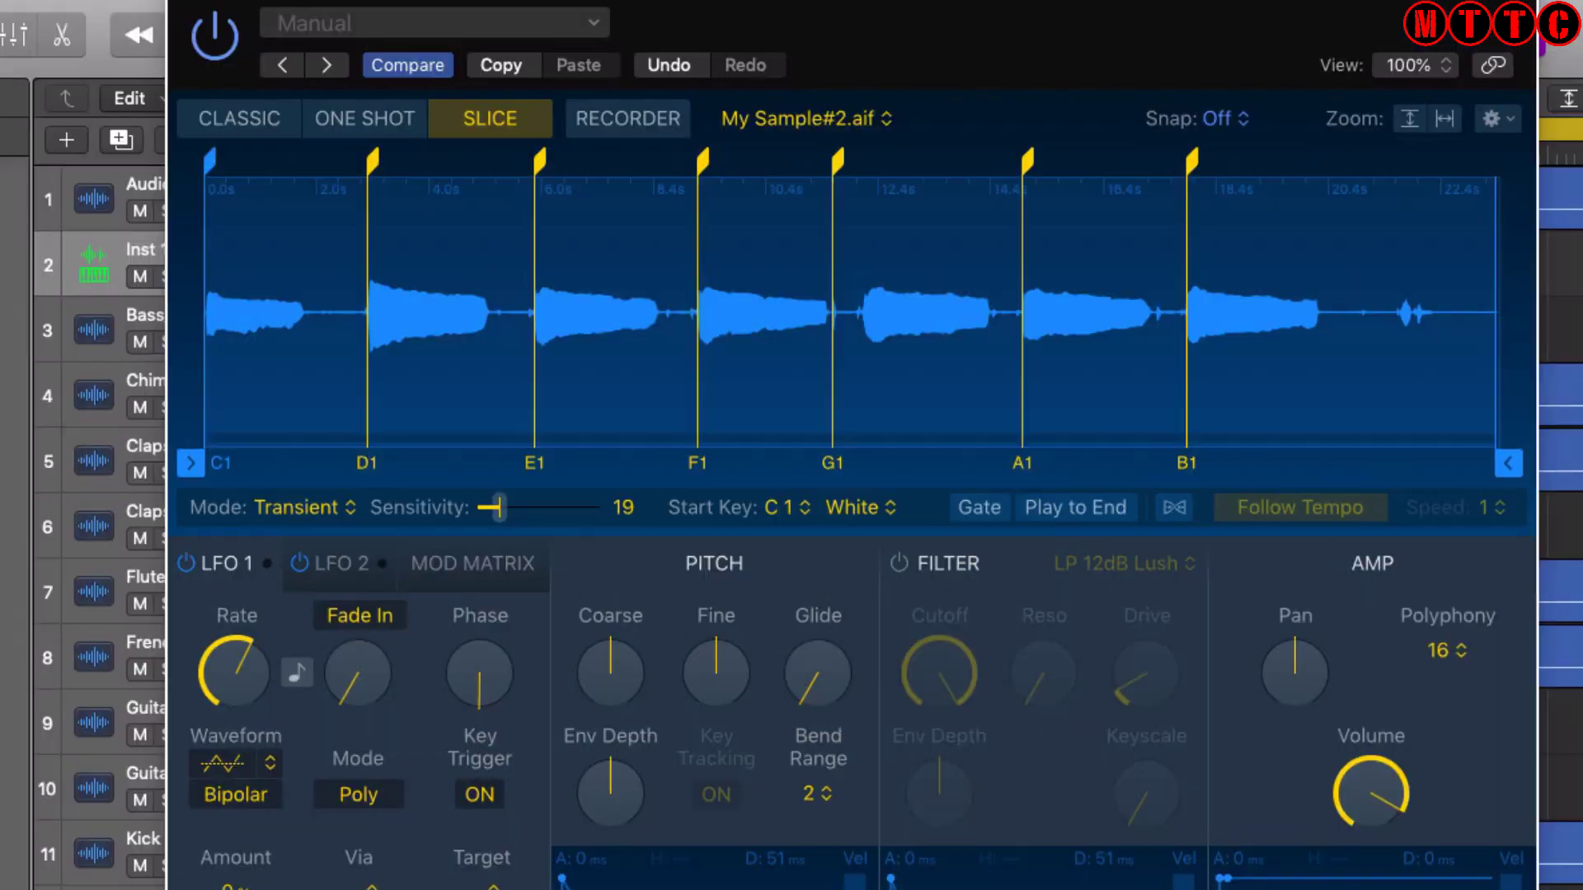
click(924, 223)
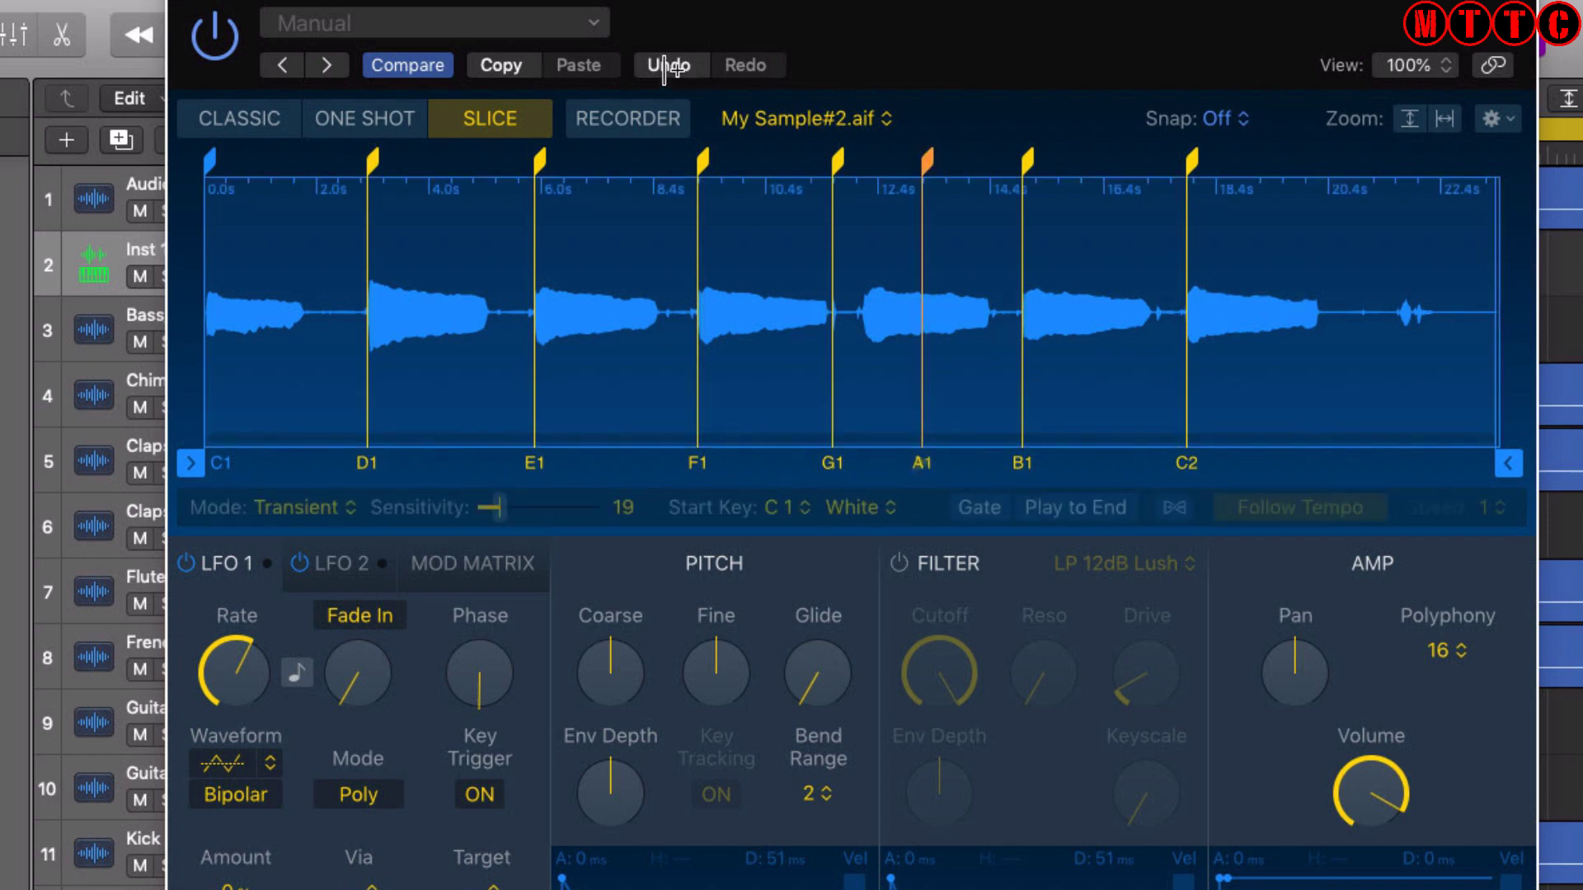
click(675, 66)
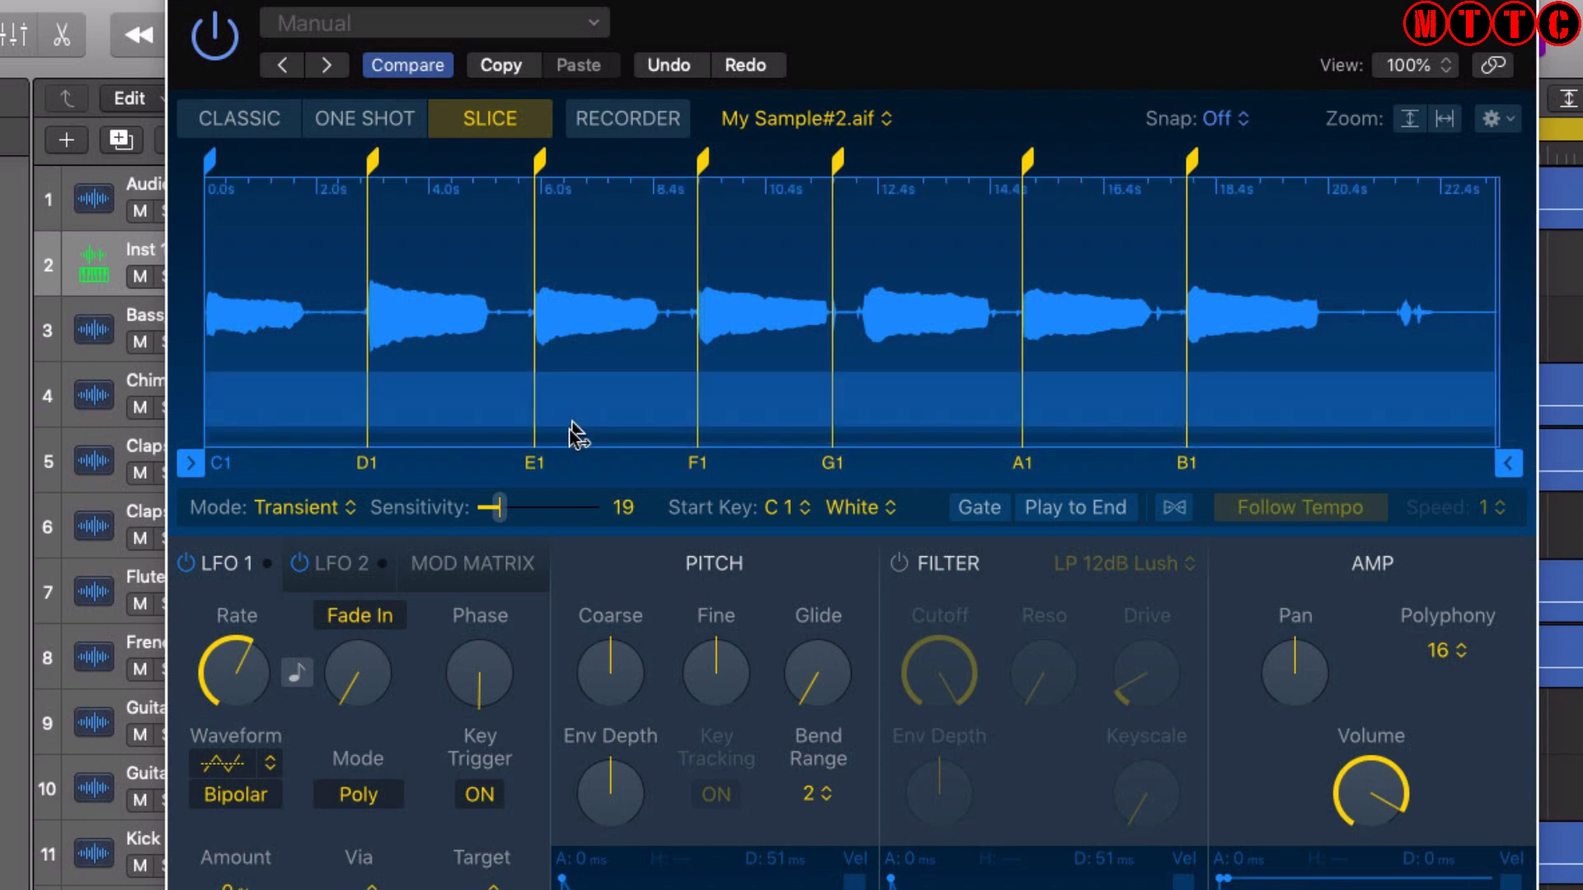
Audition the E1 and A1 slices by clicking the waveform and pressing D and H.
click(533, 462)
click(533, 462)
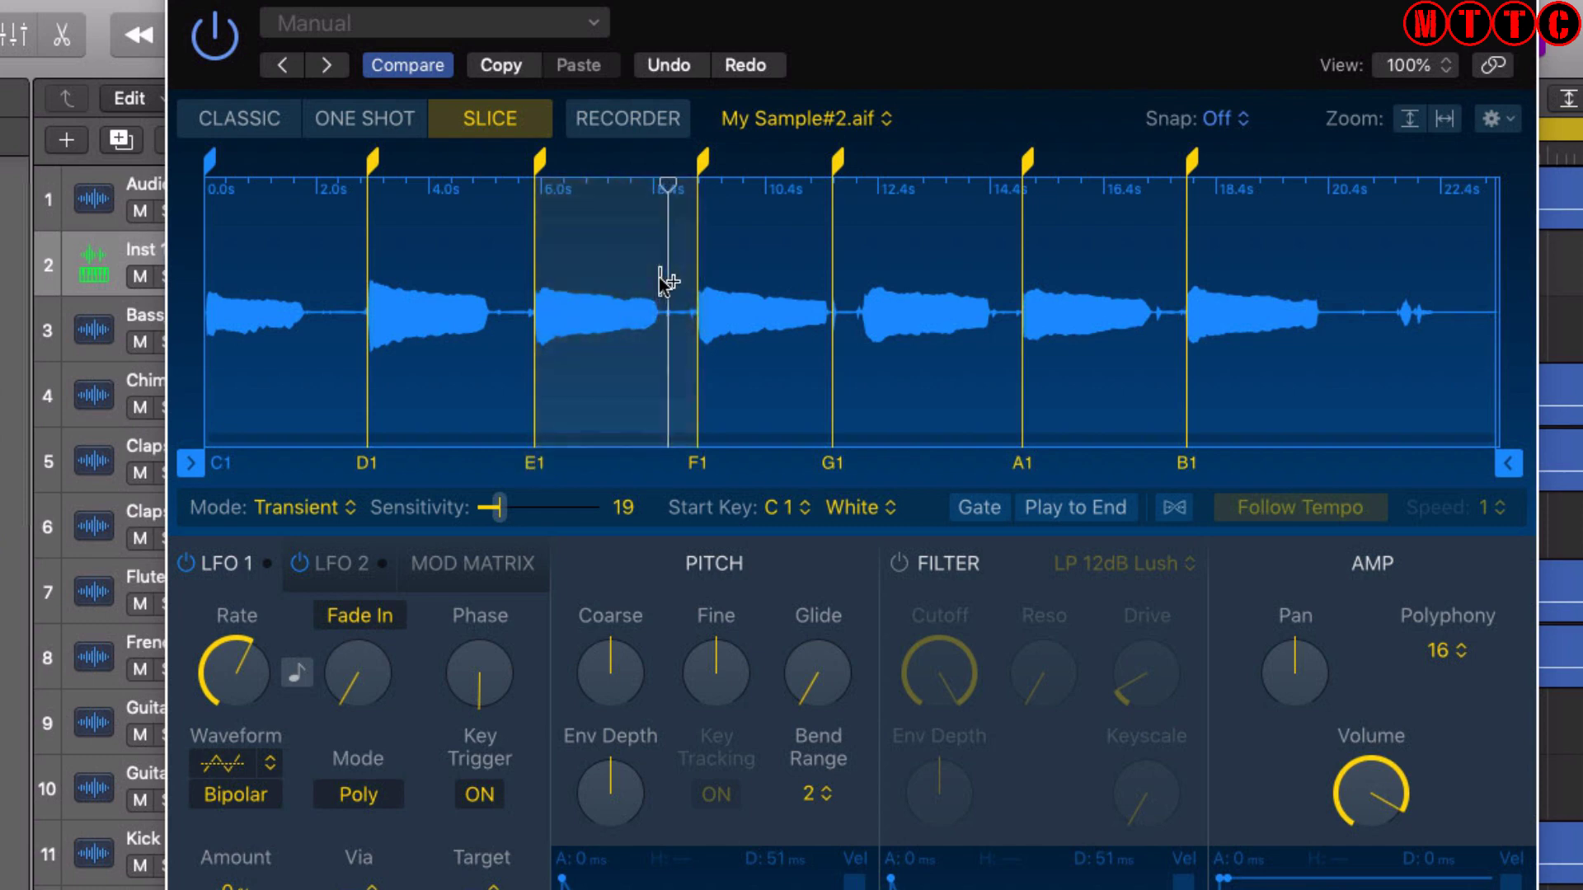
key(d)
key(h)
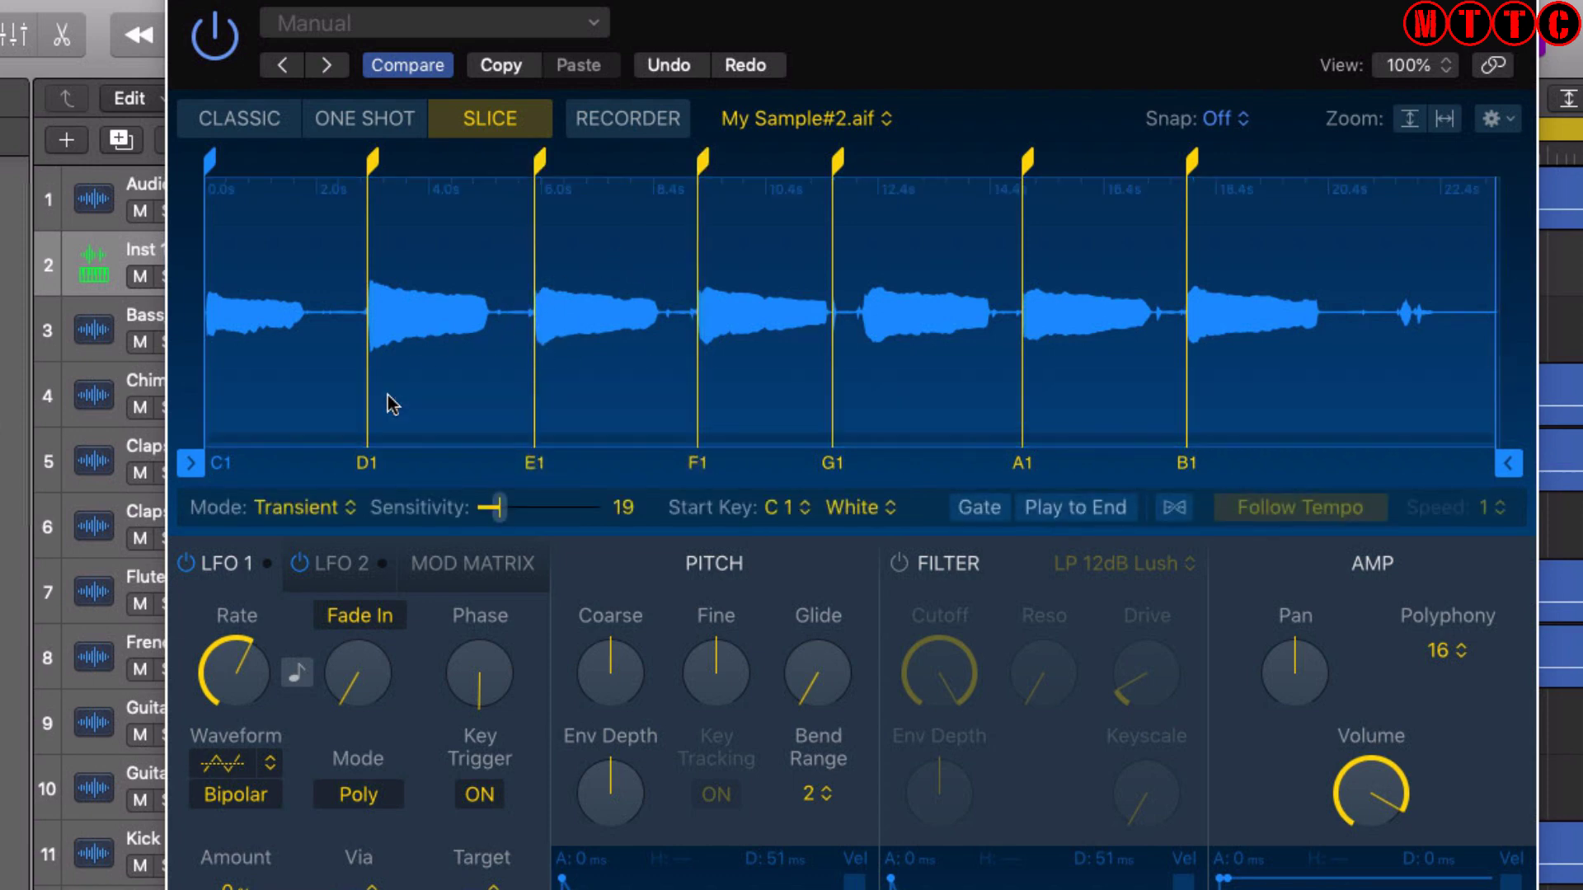
Trim the sample to start at 5.914 s and end at 8.157 s.
mouse_move(235, 464)
mouse_down()
mouse_move(216, 462)
mouse_move(466, 463)
mouse_up()
drag(485, 392, 536, 385)
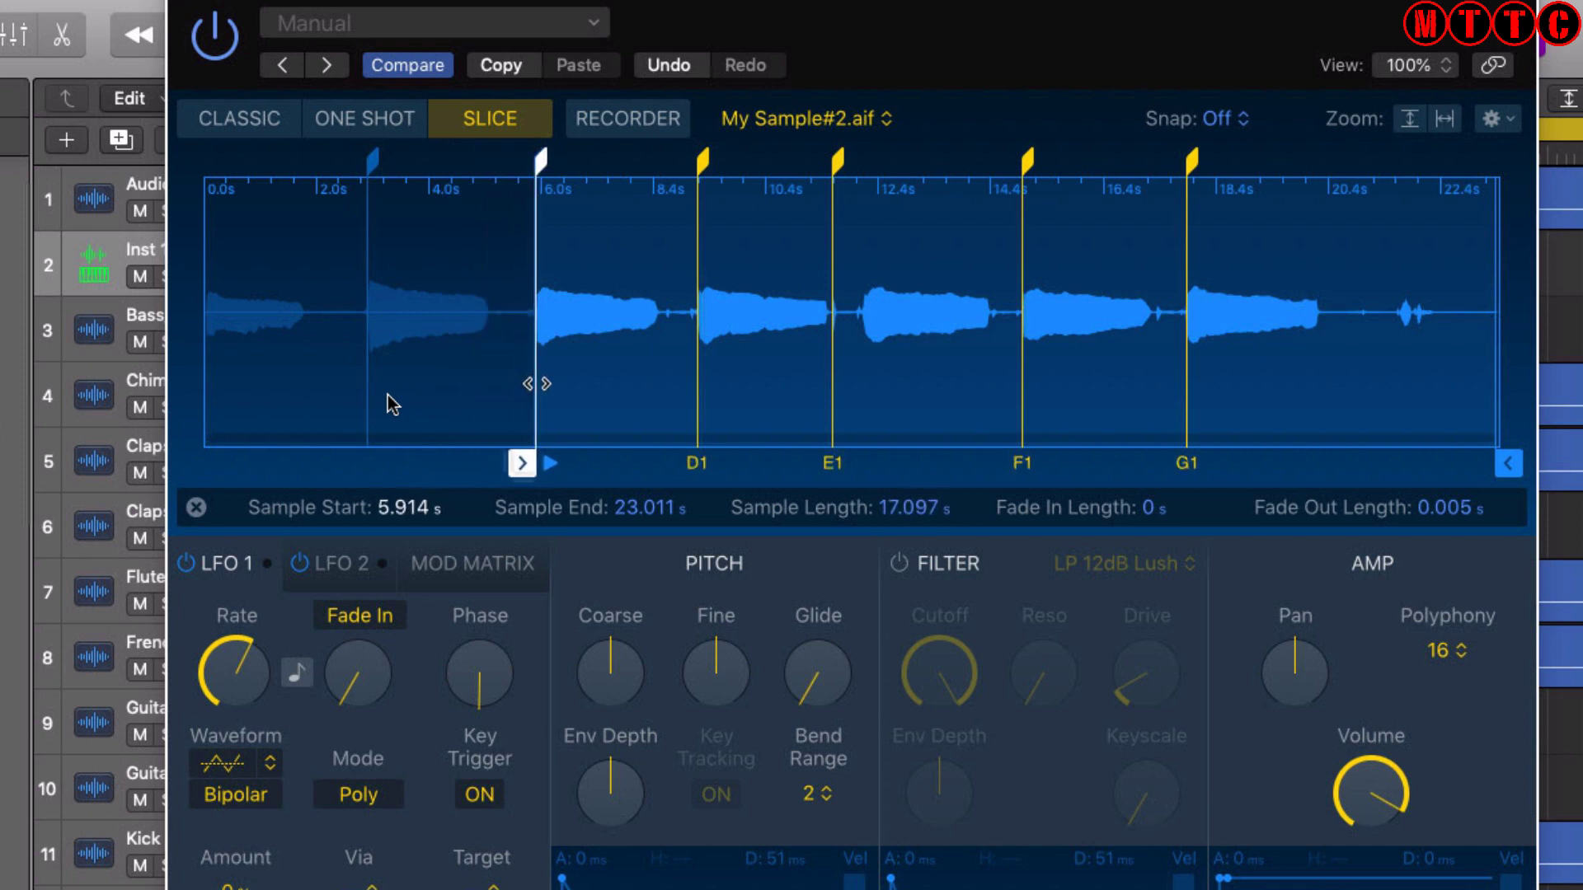
mouse_move(1498, 375)
mouse_down()
mouse_move(892, 369)
mouse_move(700, 258)
mouse_move(670, 268)
mouse_up()
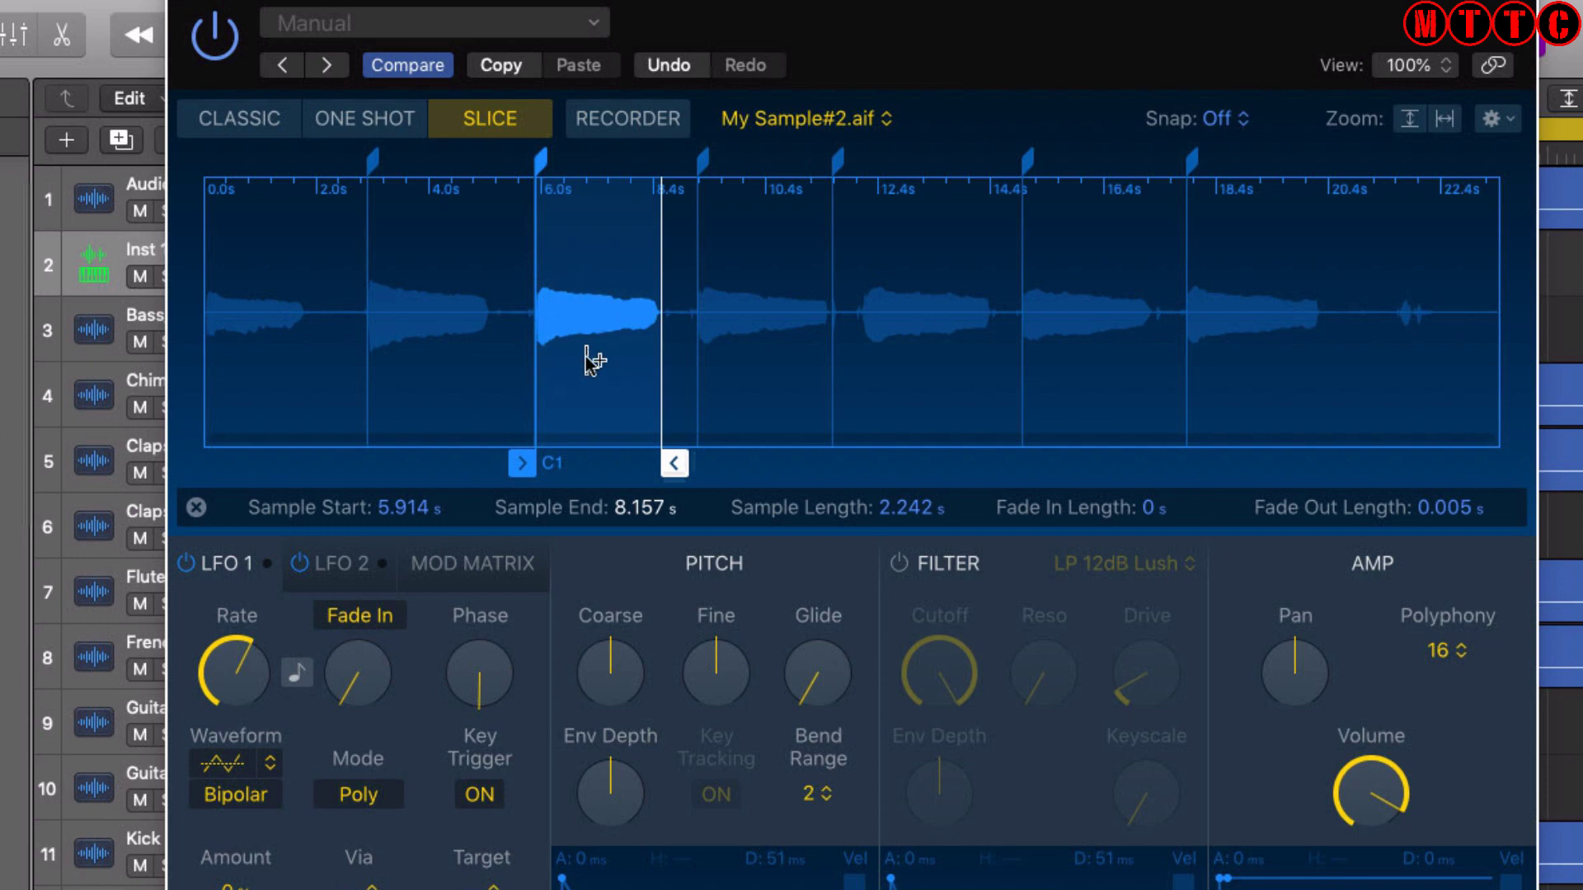
Crop the sample to the trimmed note from the gear menu and audition it.
click(1508, 123)
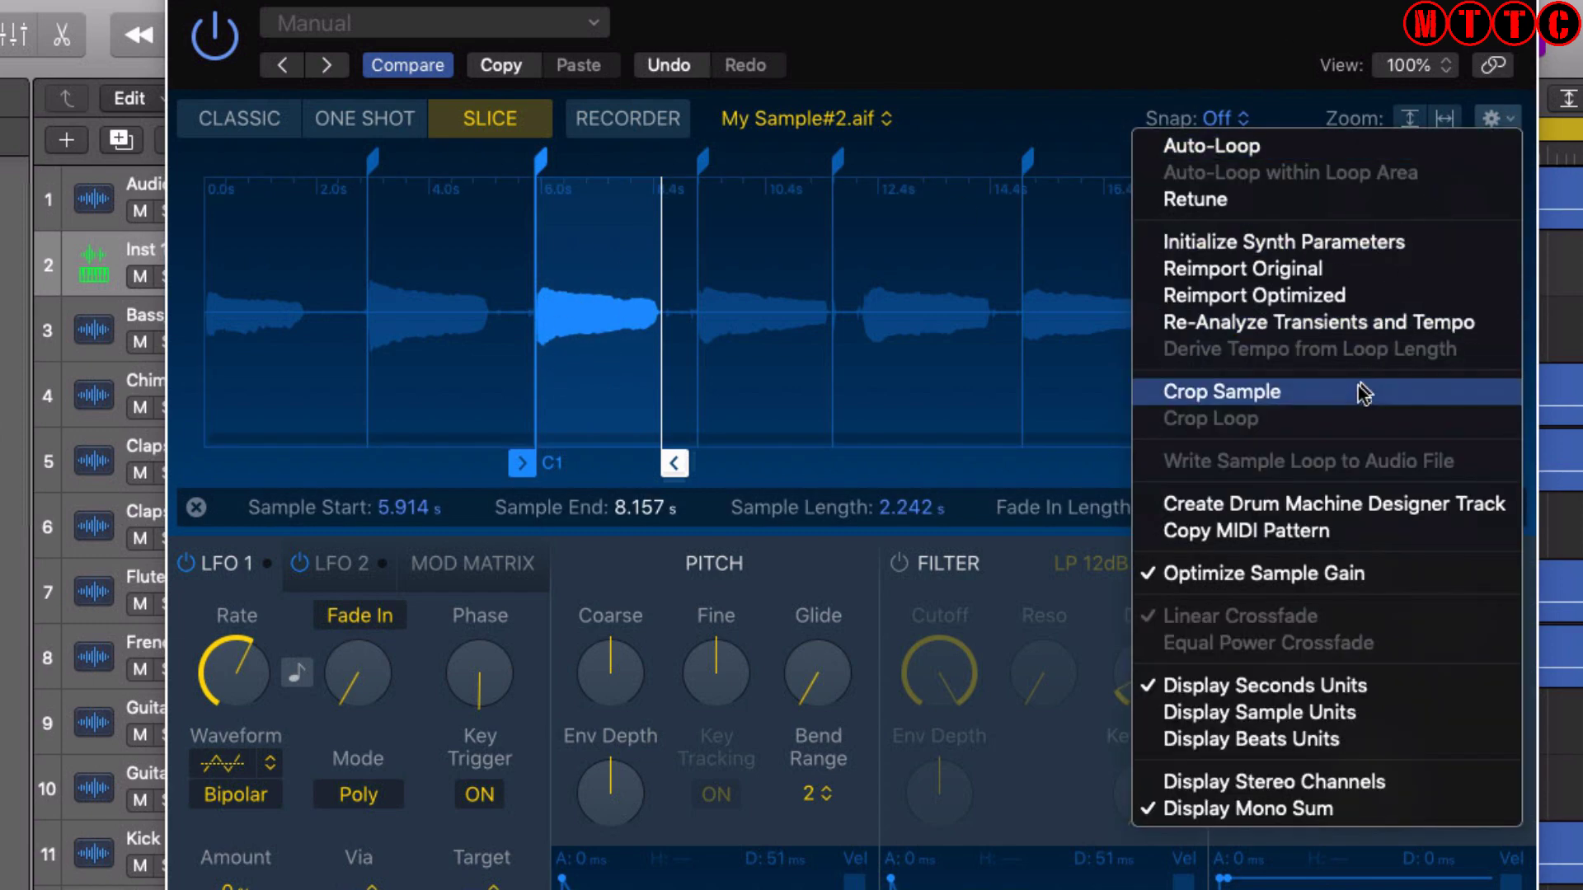
click(1355, 402)
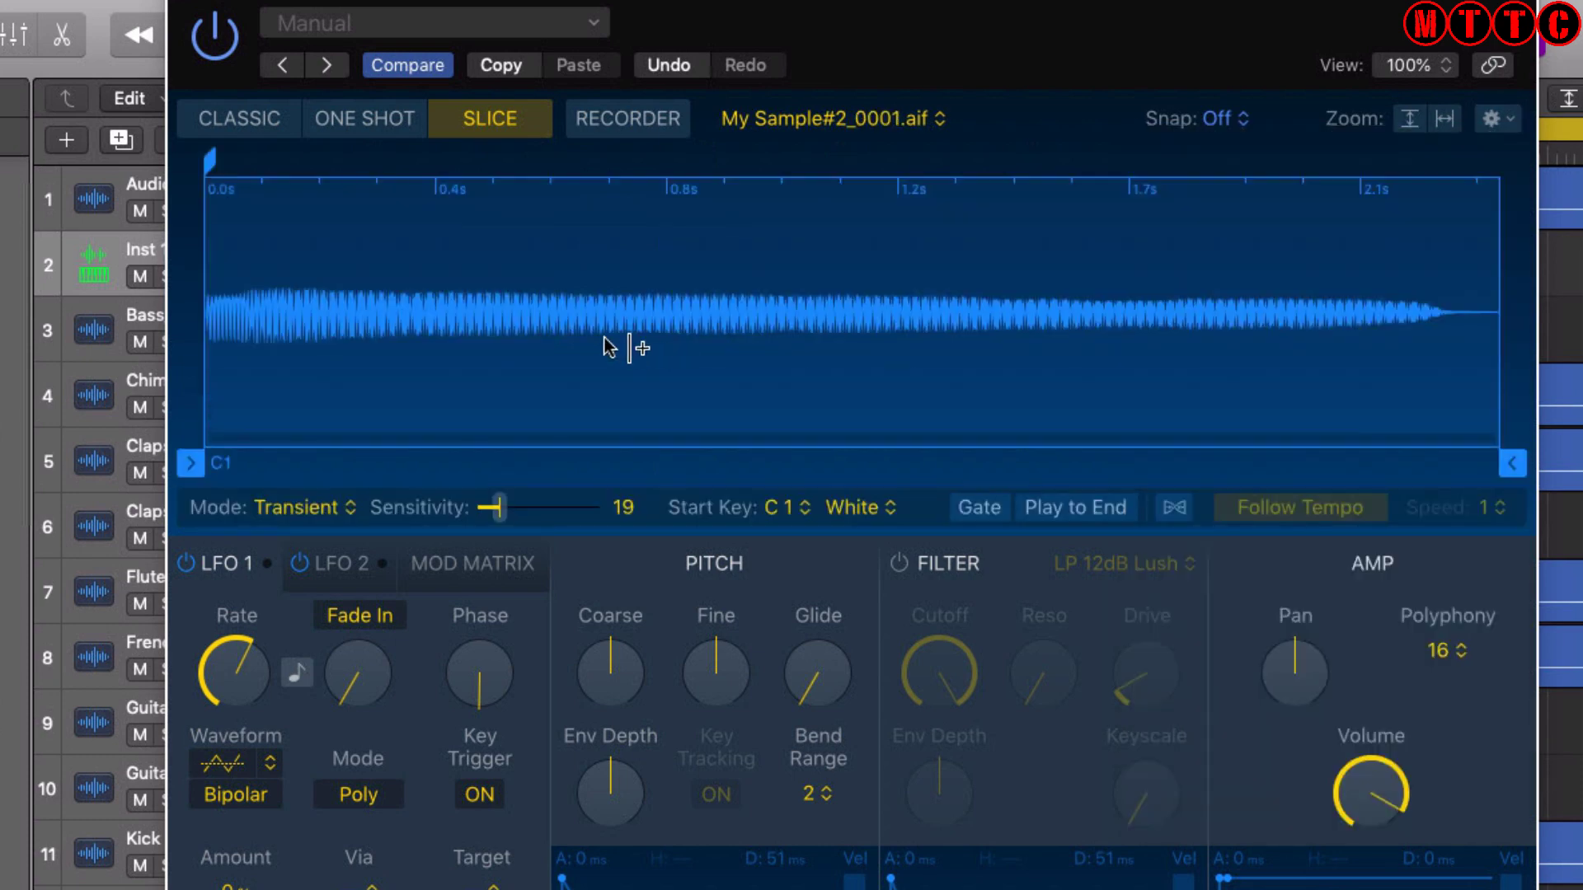
click(505, 366)
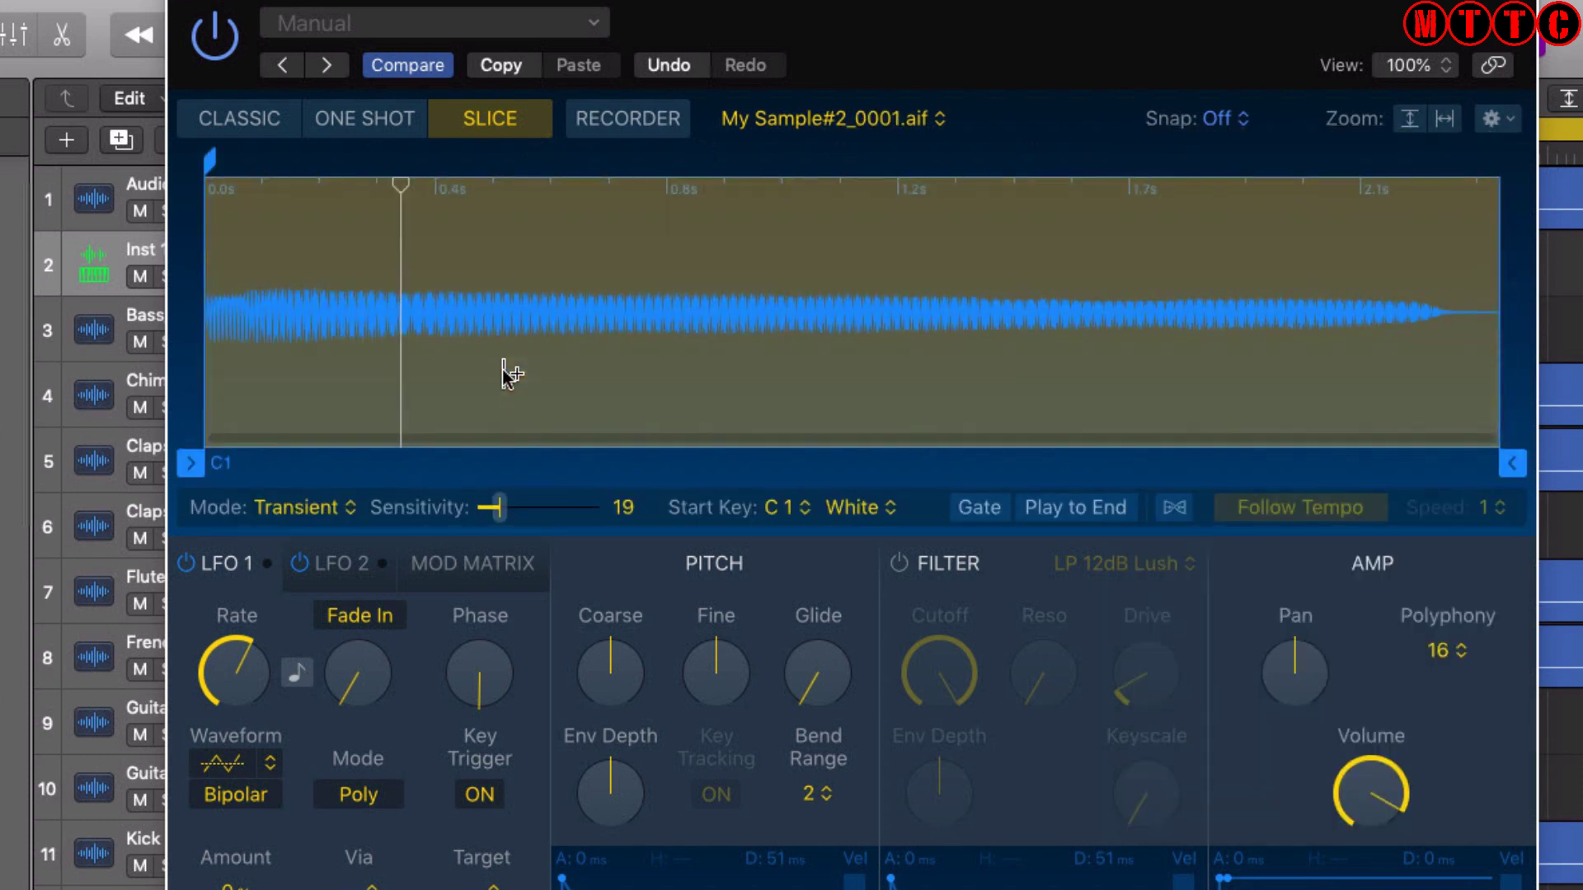
click(504, 367)
click(504, 367)
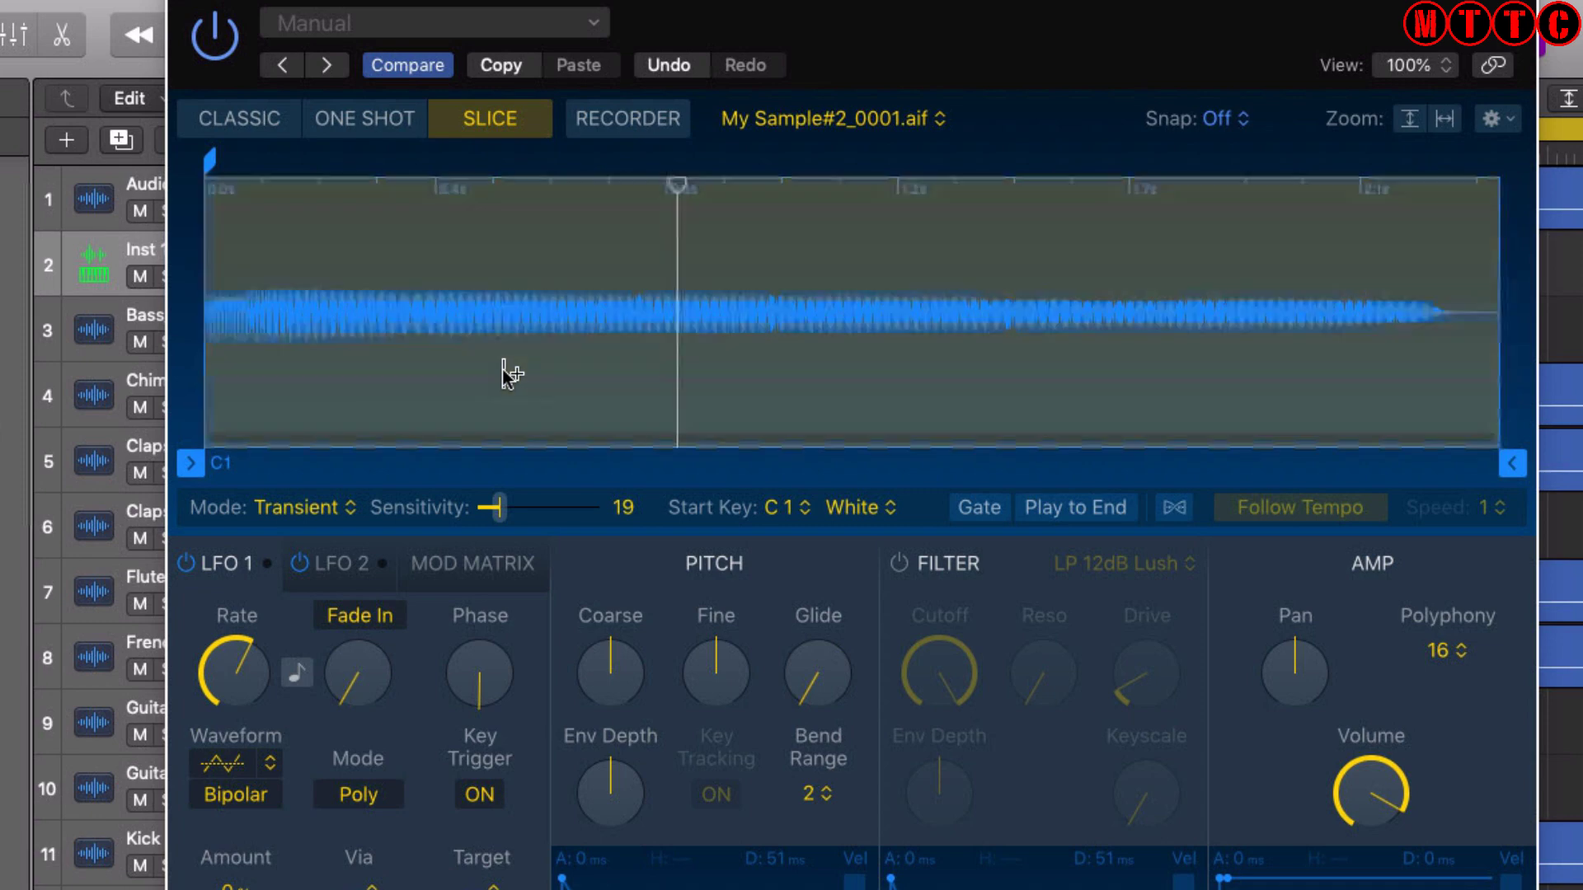
Set Polyphony to Mono and turn on Gate playback.
click(1460, 657)
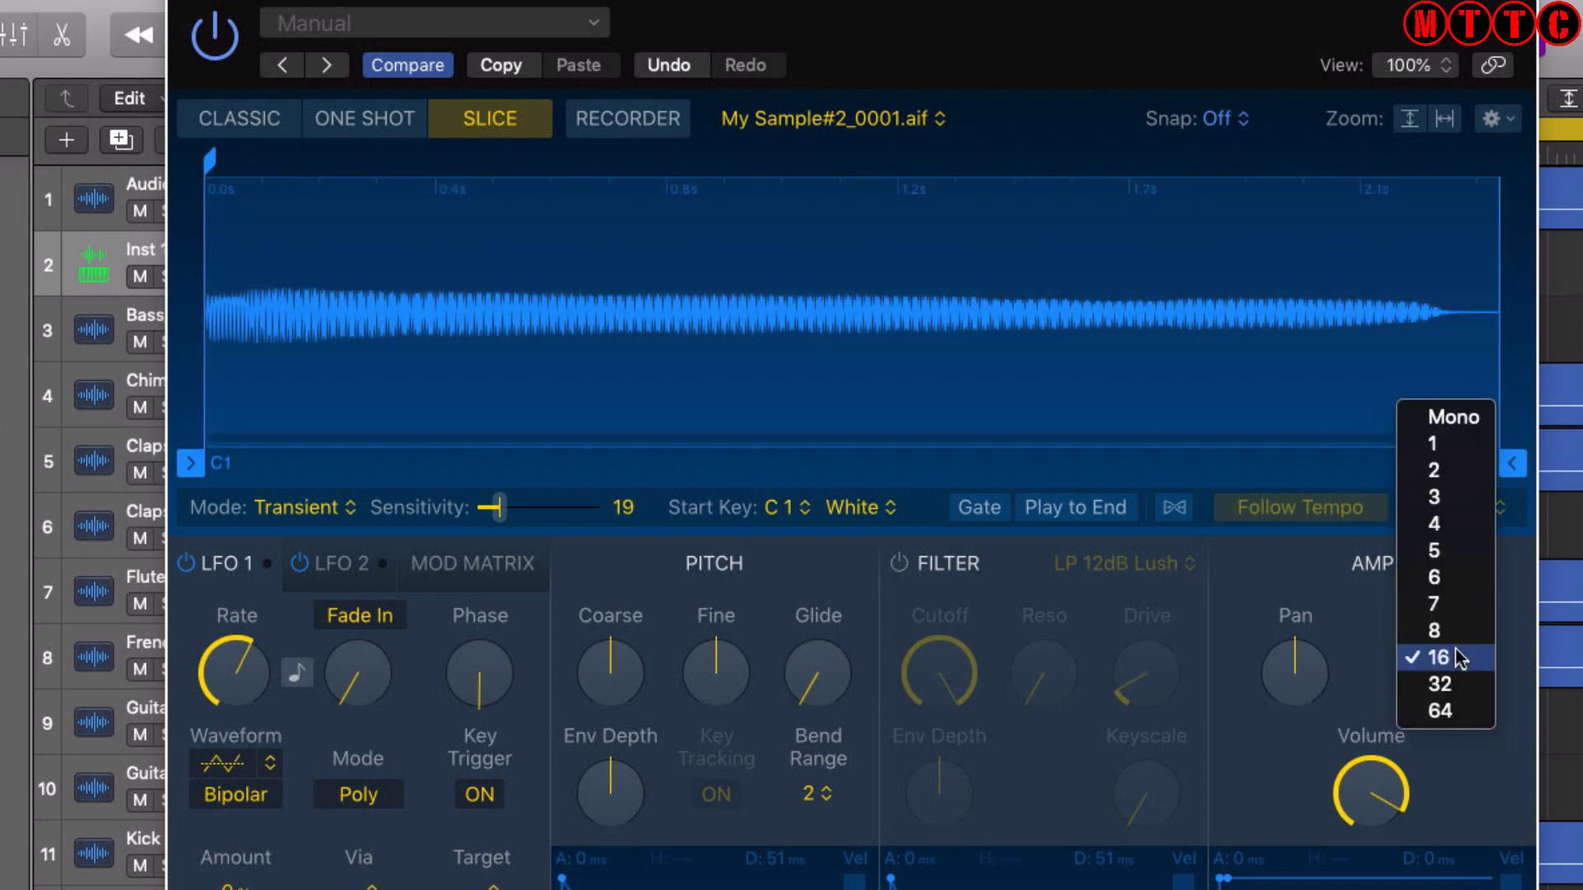
click(1453, 420)
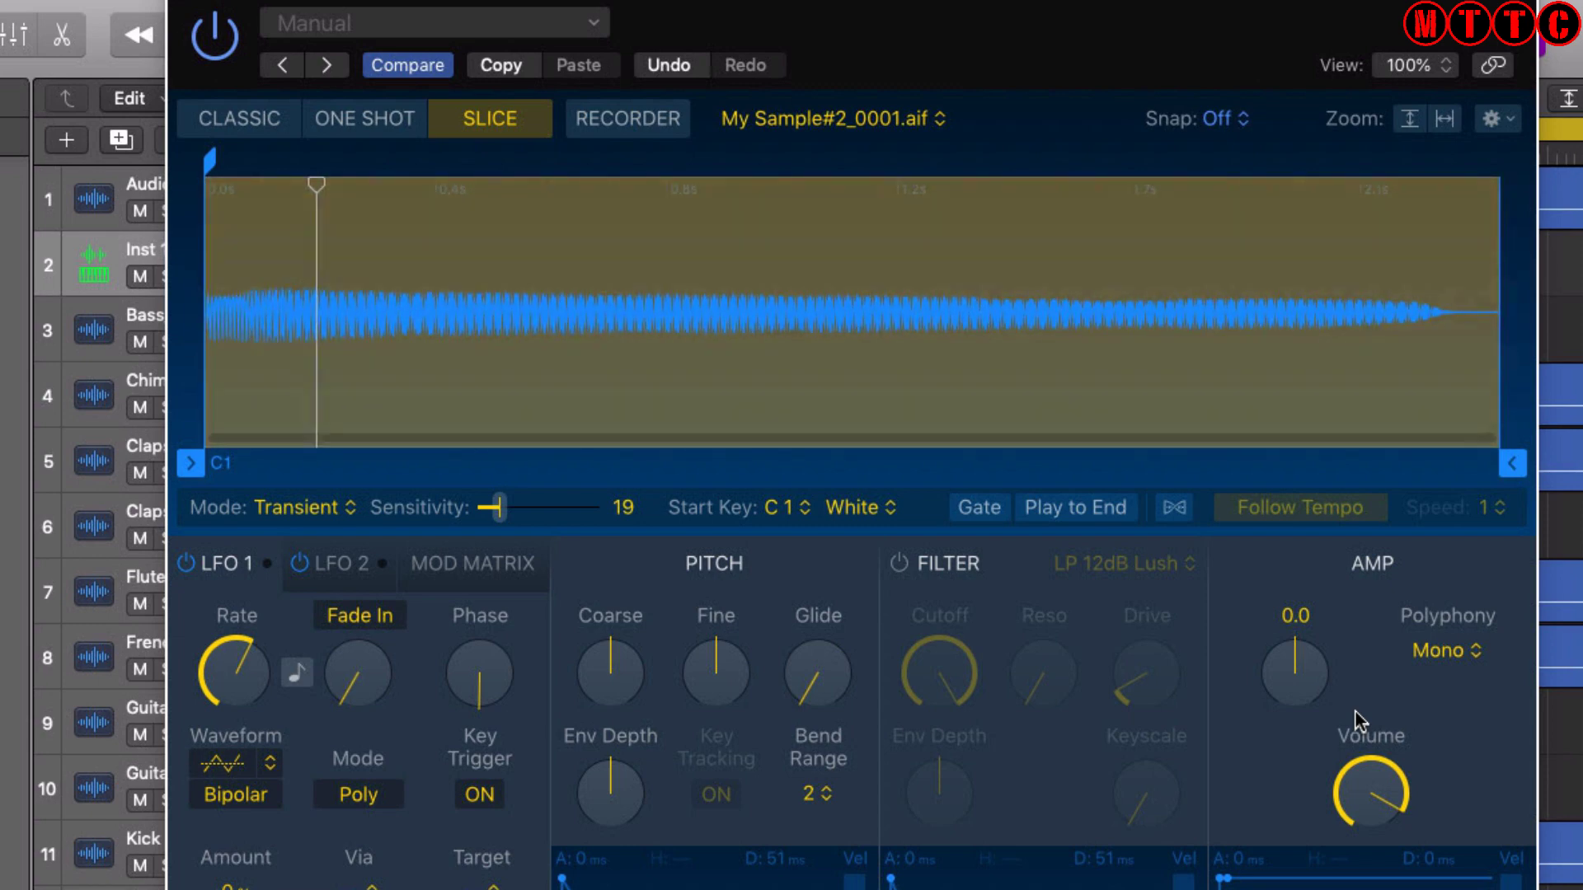
click(974, 513)
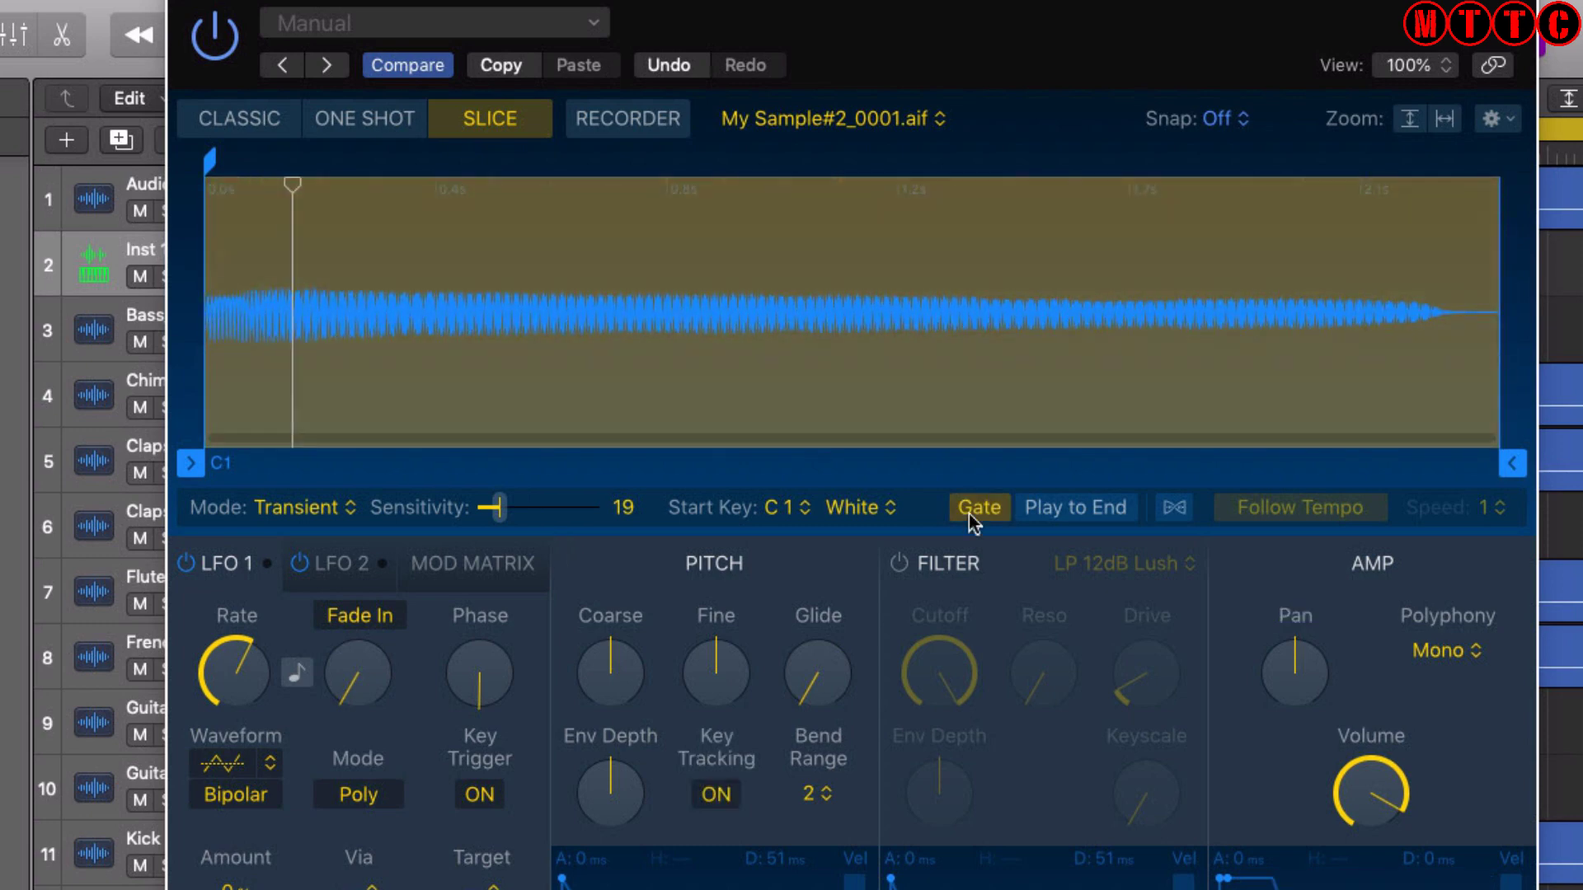
Switch the sampler to Classic looped playback and place Musical Typing below the controls.
click(245, 124)
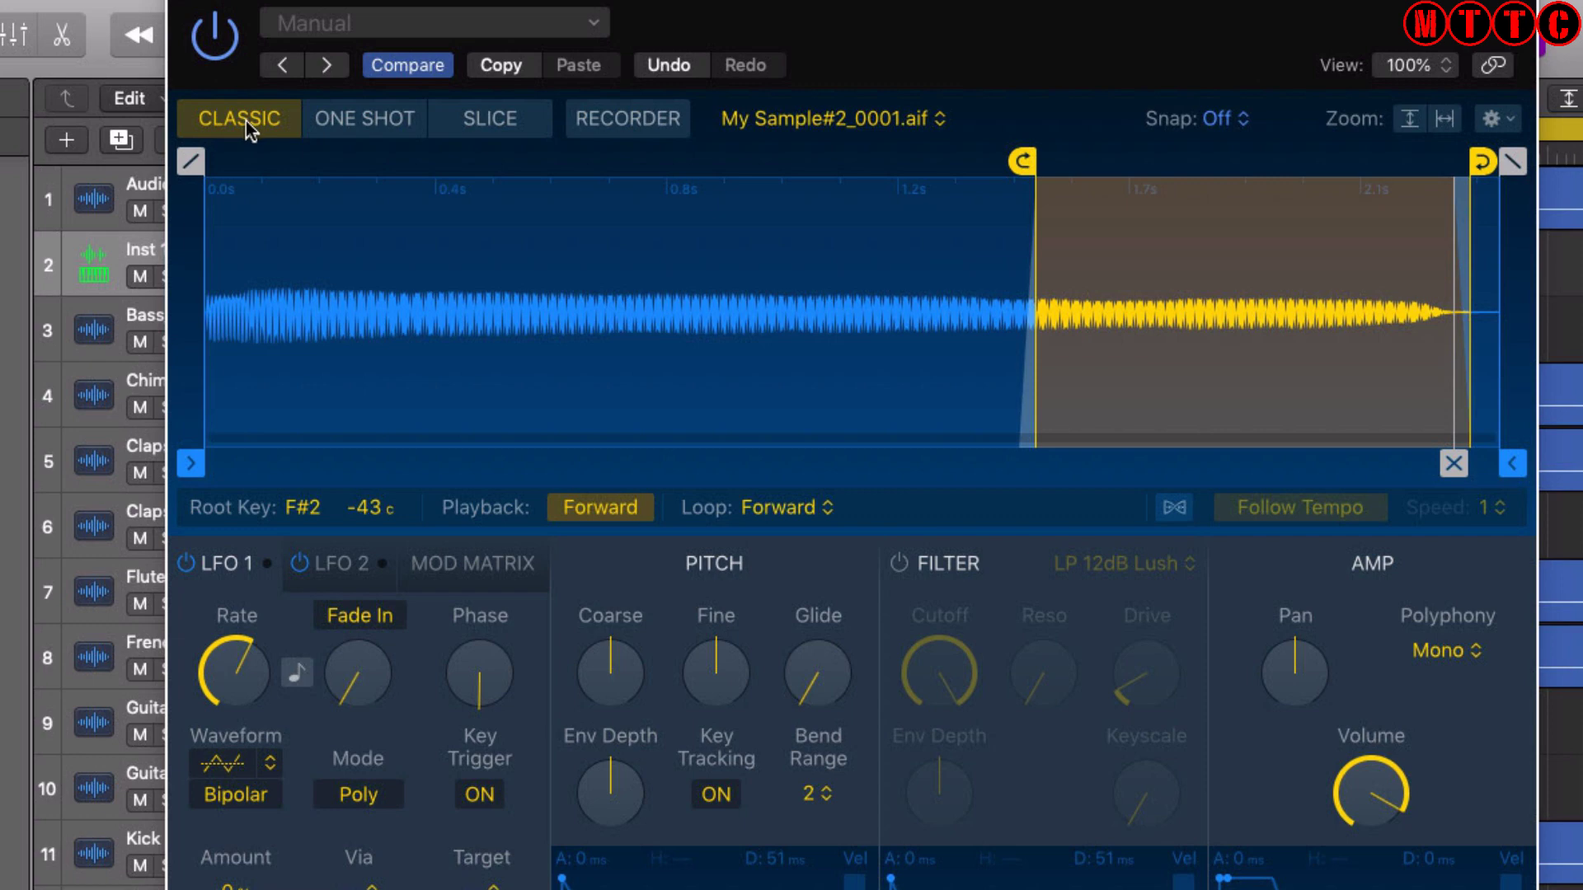
key(super+k)
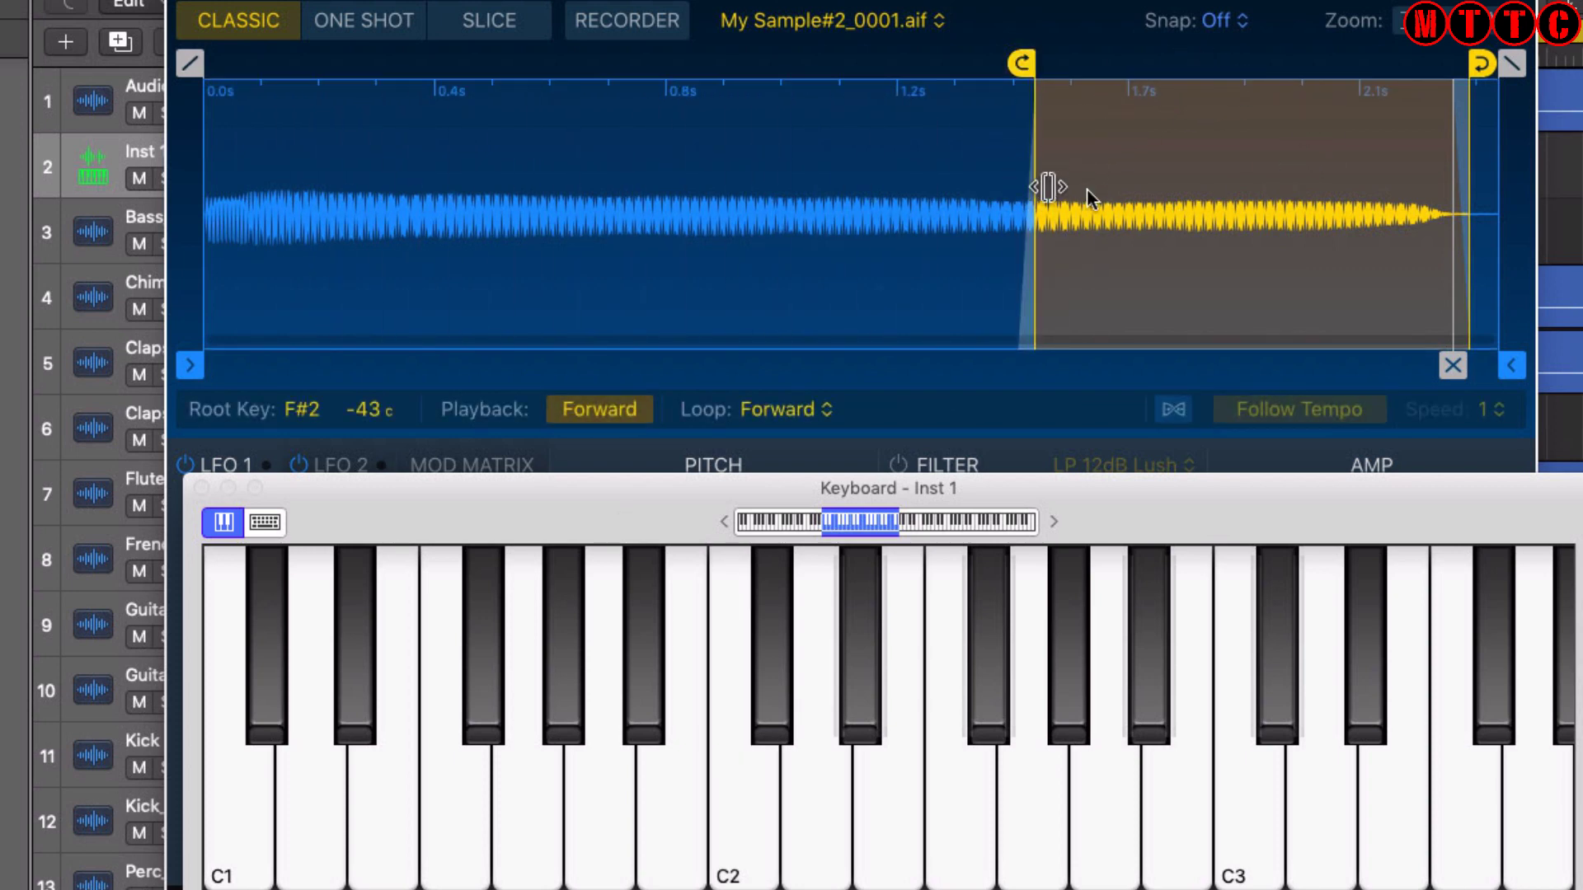
drag(605, 499, 557, 584)
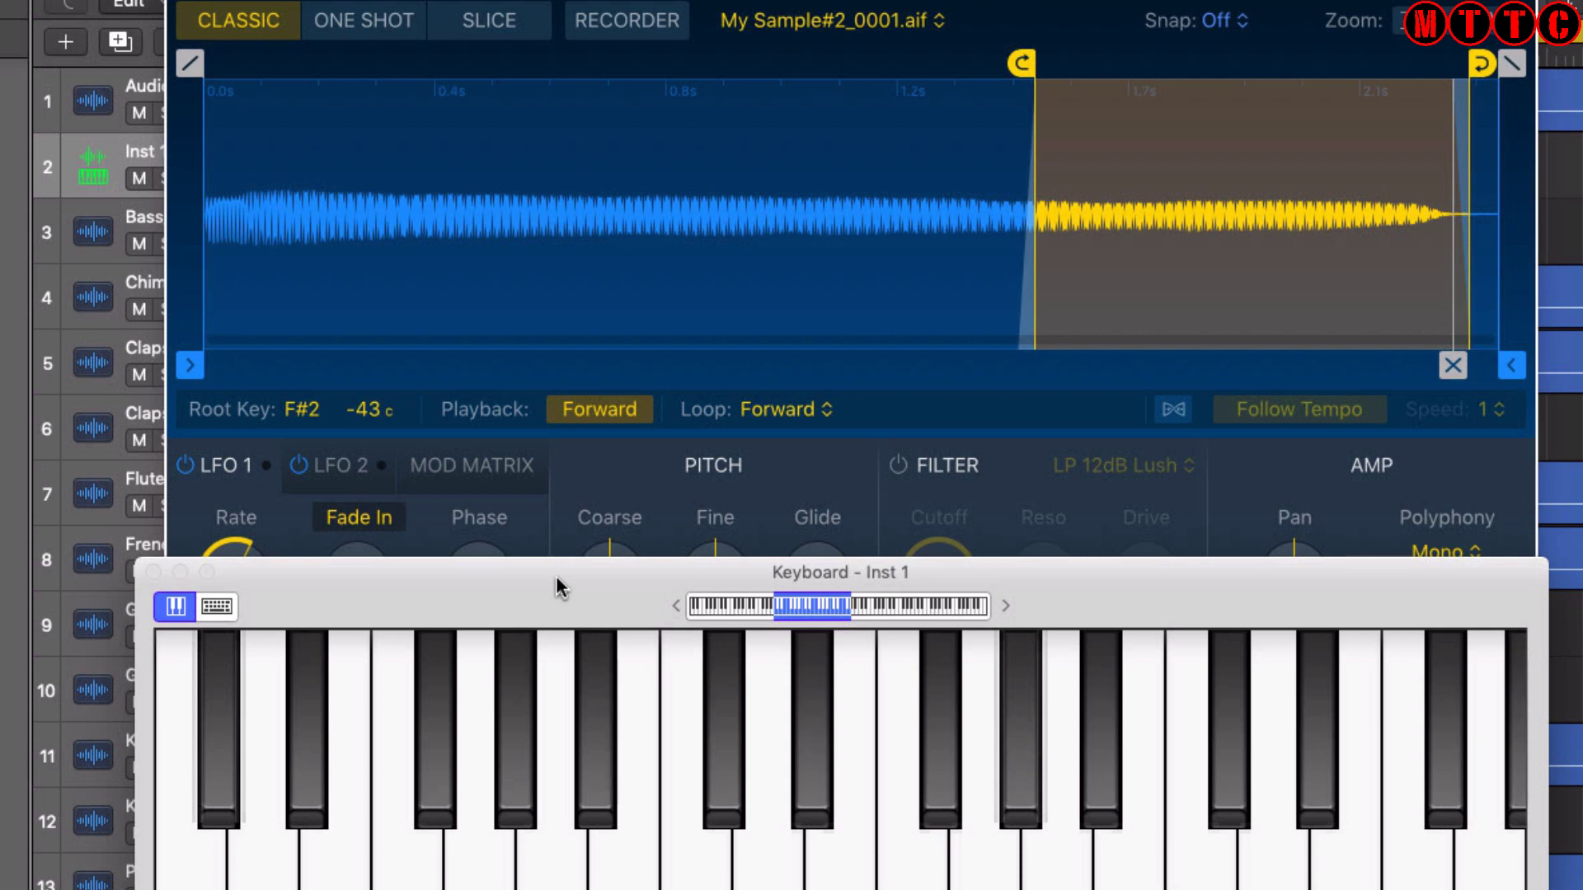
Play the looped sample on keys A, G, H and J, then enable Follow Tempo.
key(a)
key(g)
key(h)
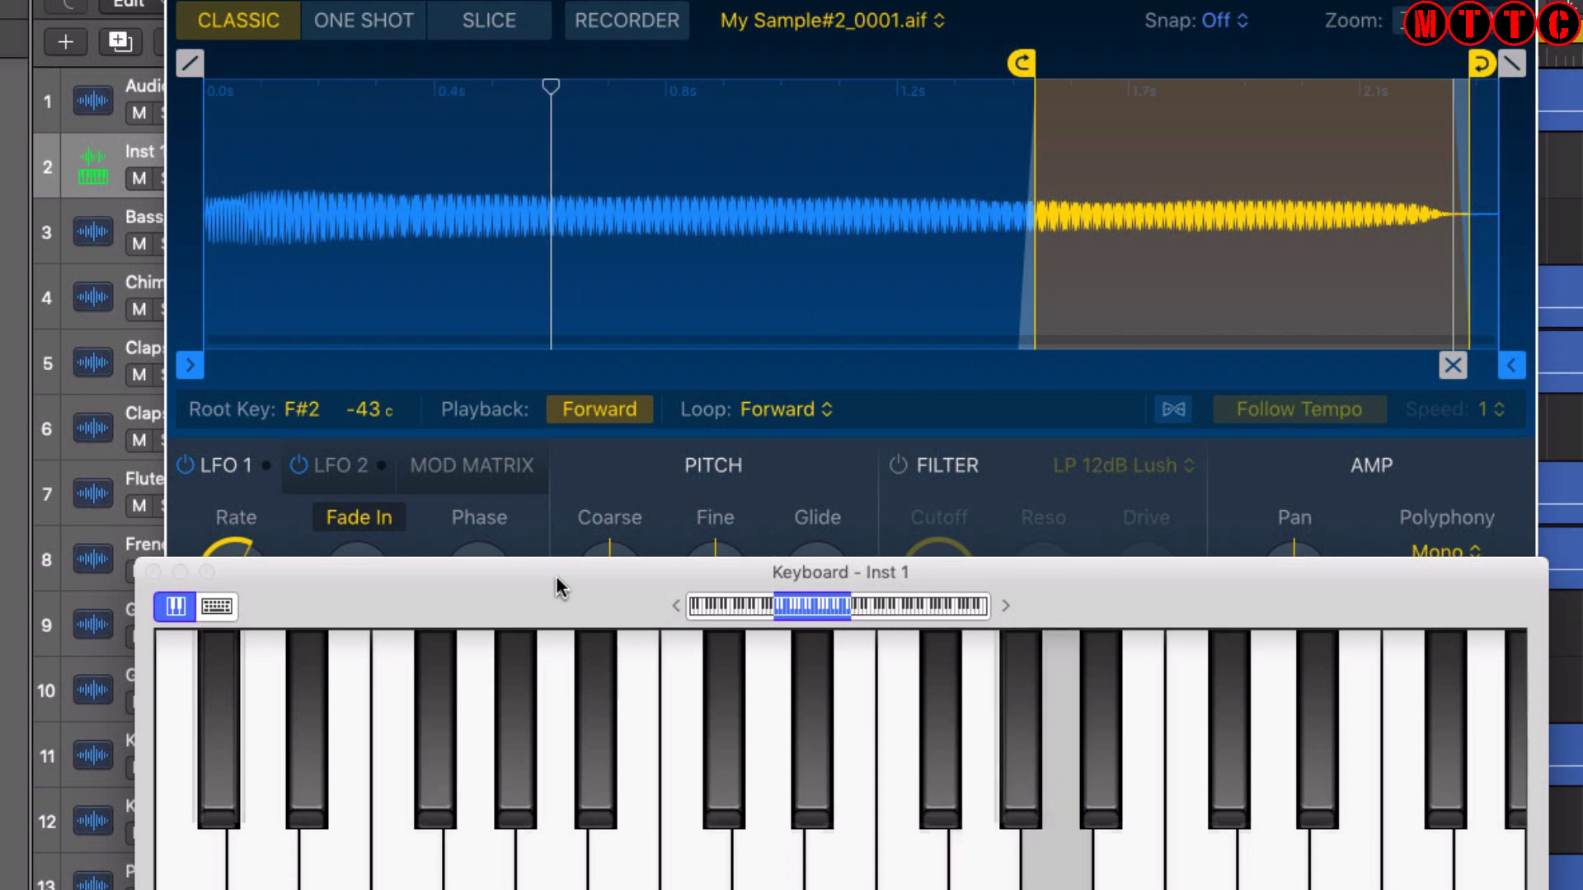
key(j)
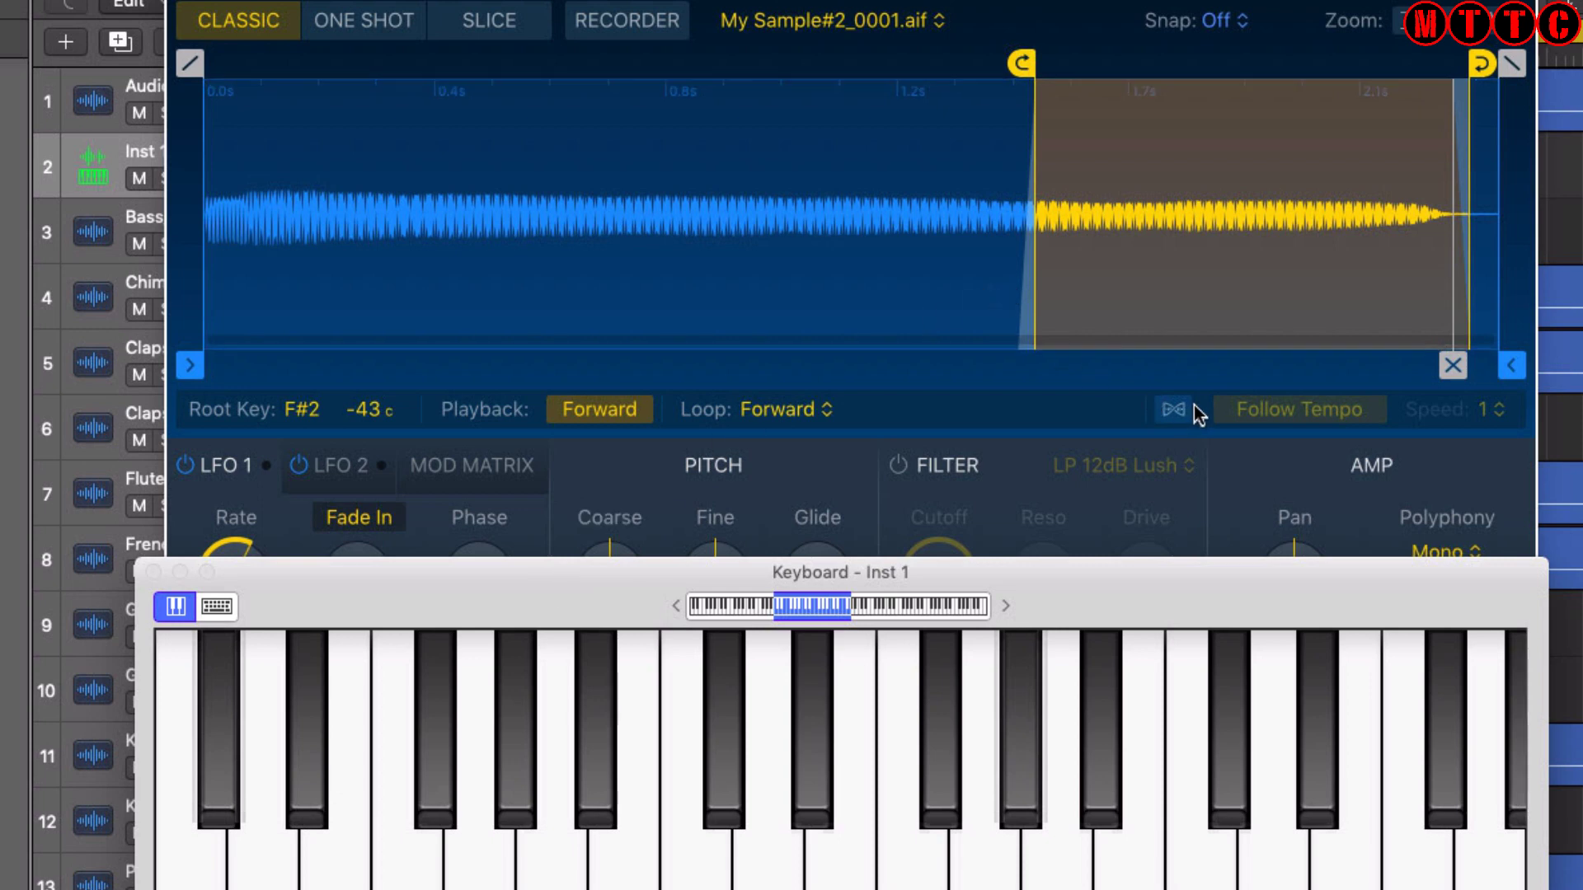
click(1281, 419)
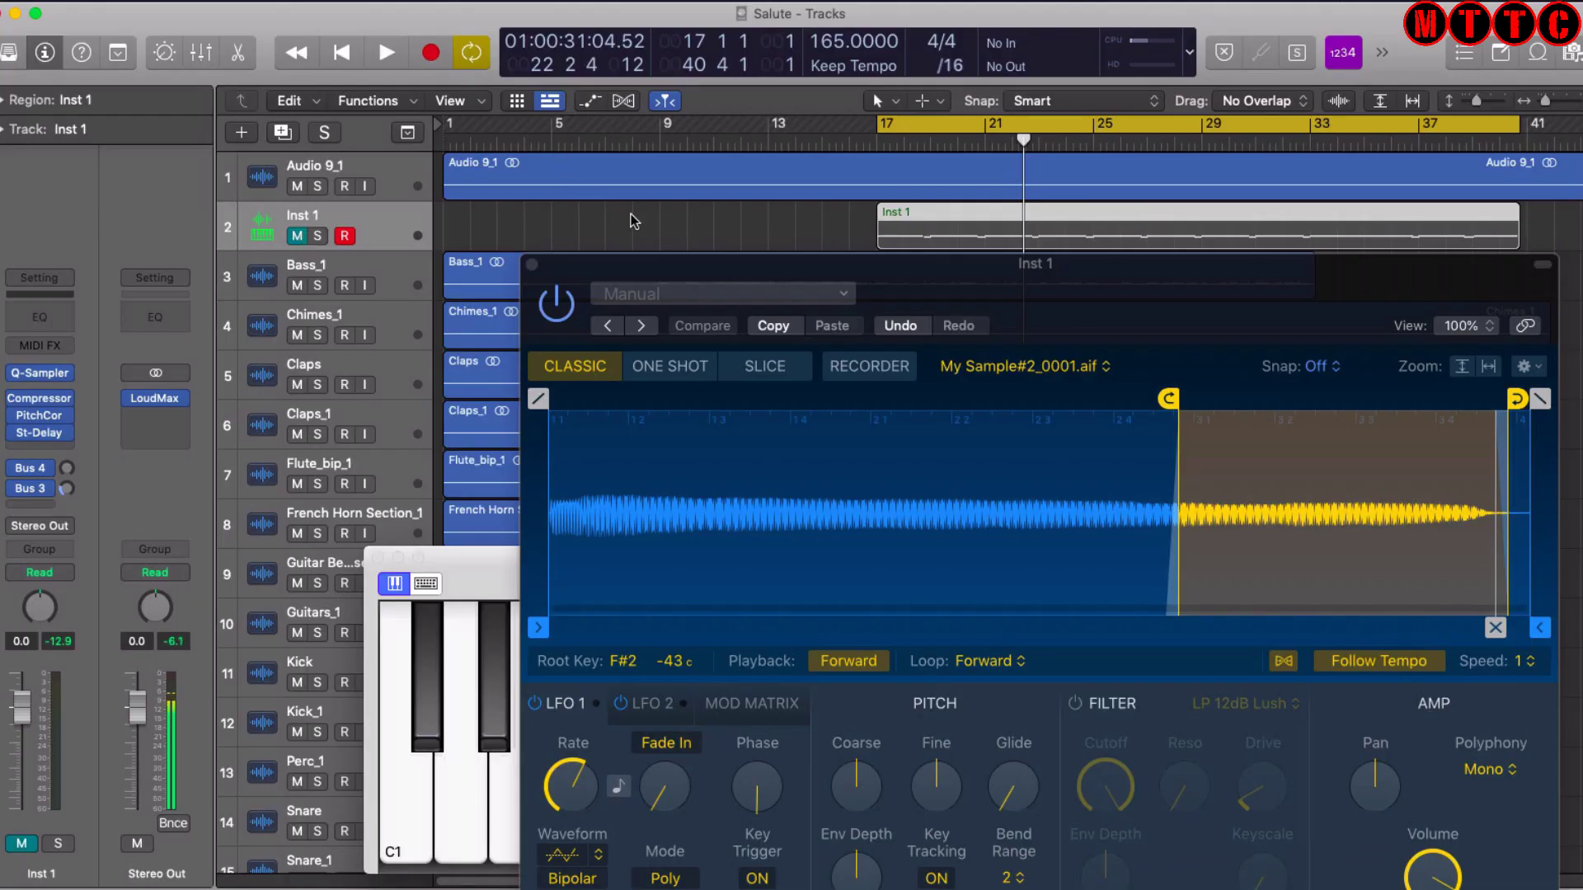
Play the project, unmute the Inst 1 track, play again, and solo Inst 1.
key(space)
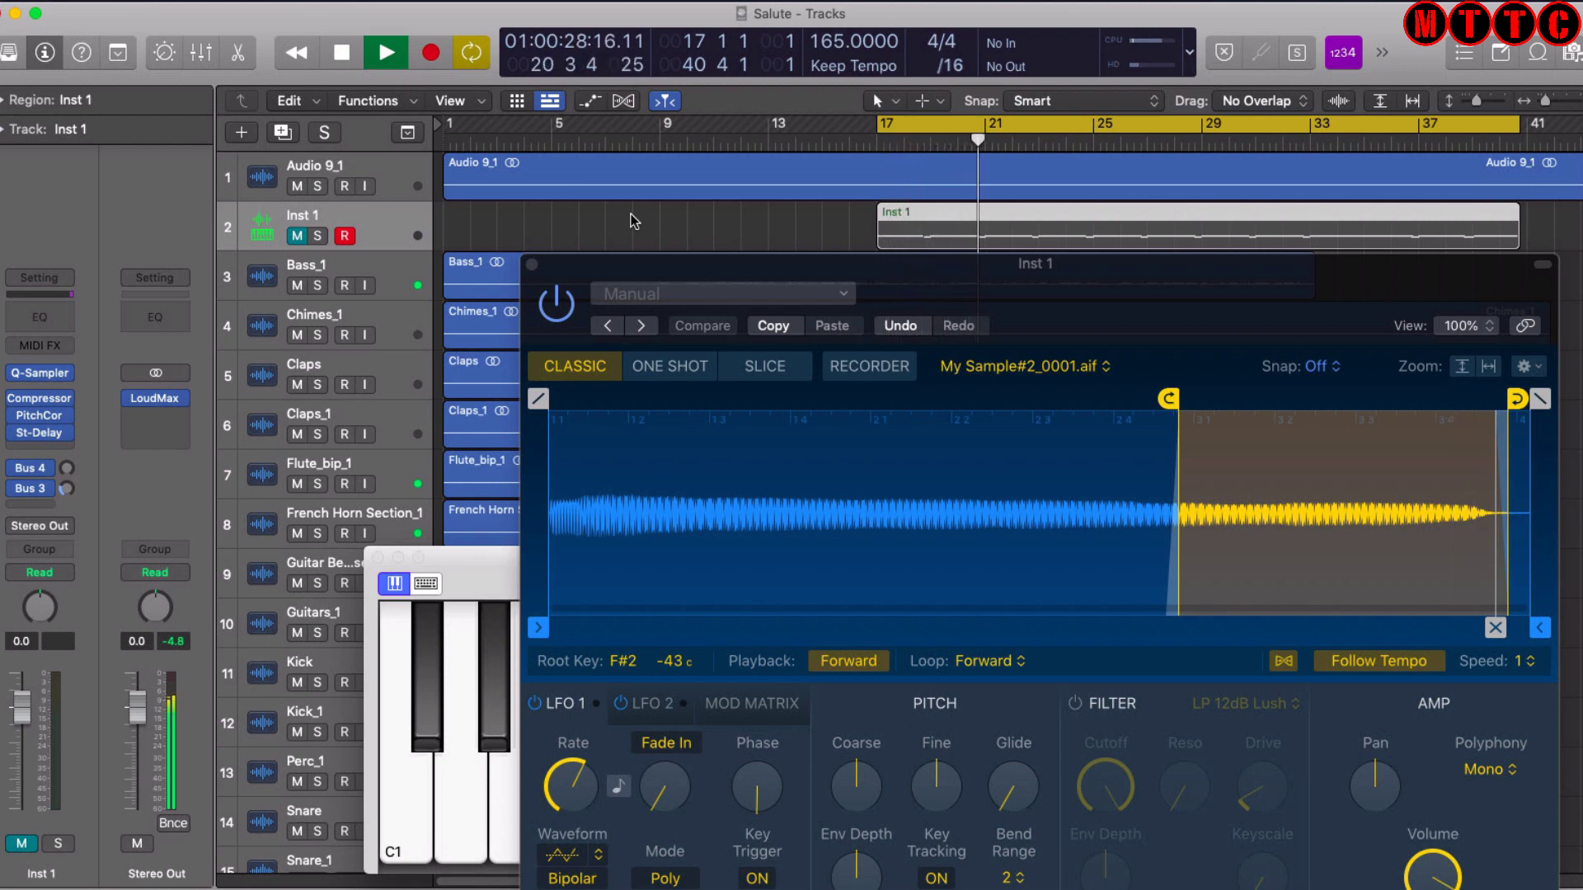
key(space)
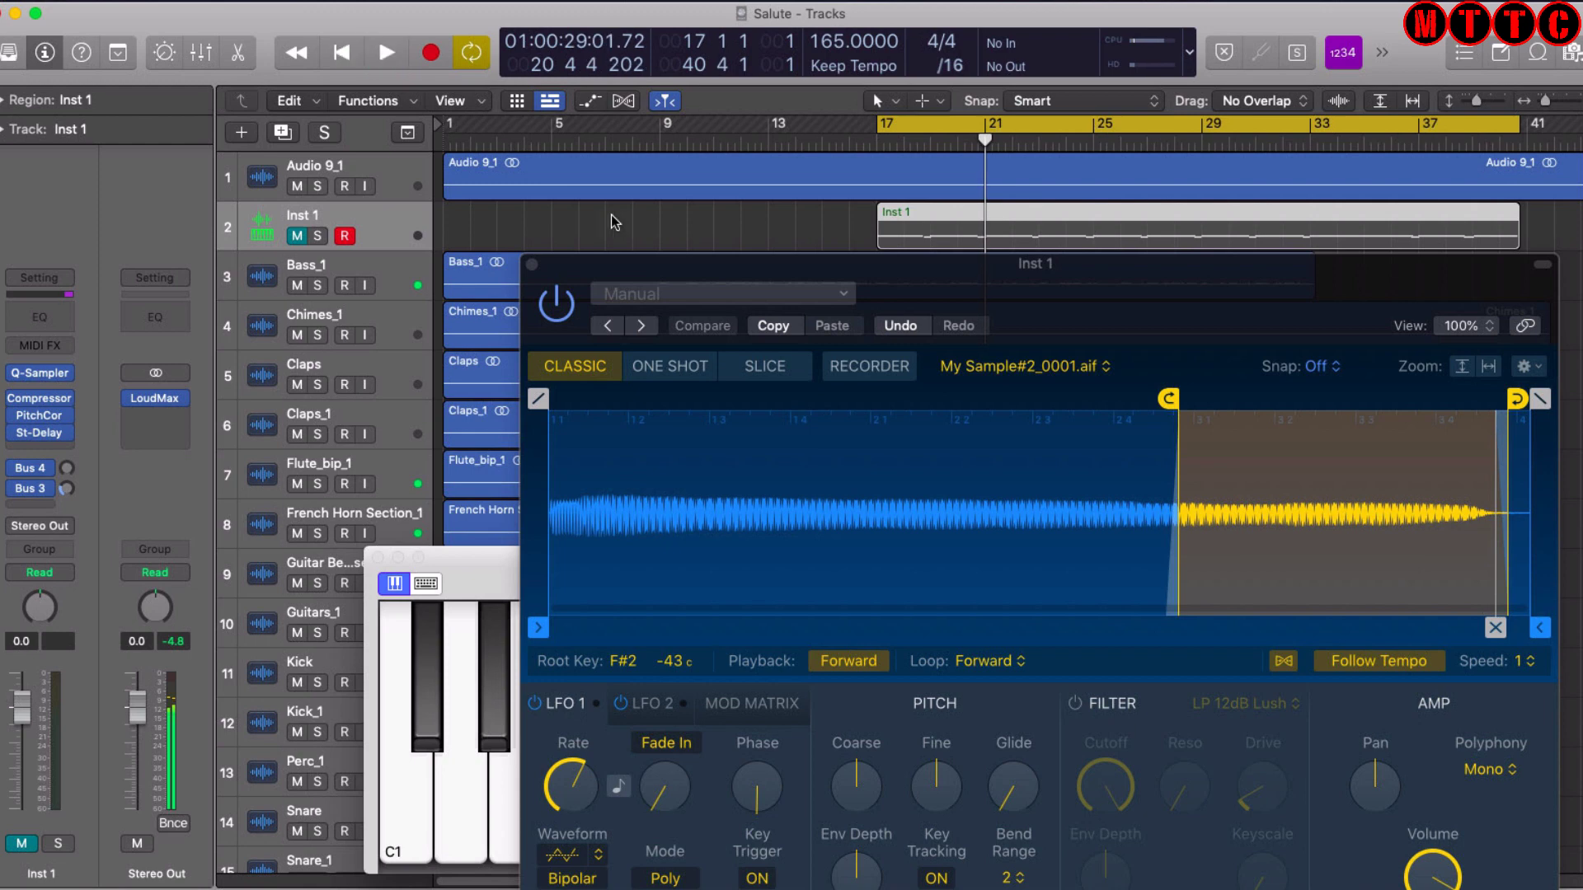
click(296, 238)
key(space)
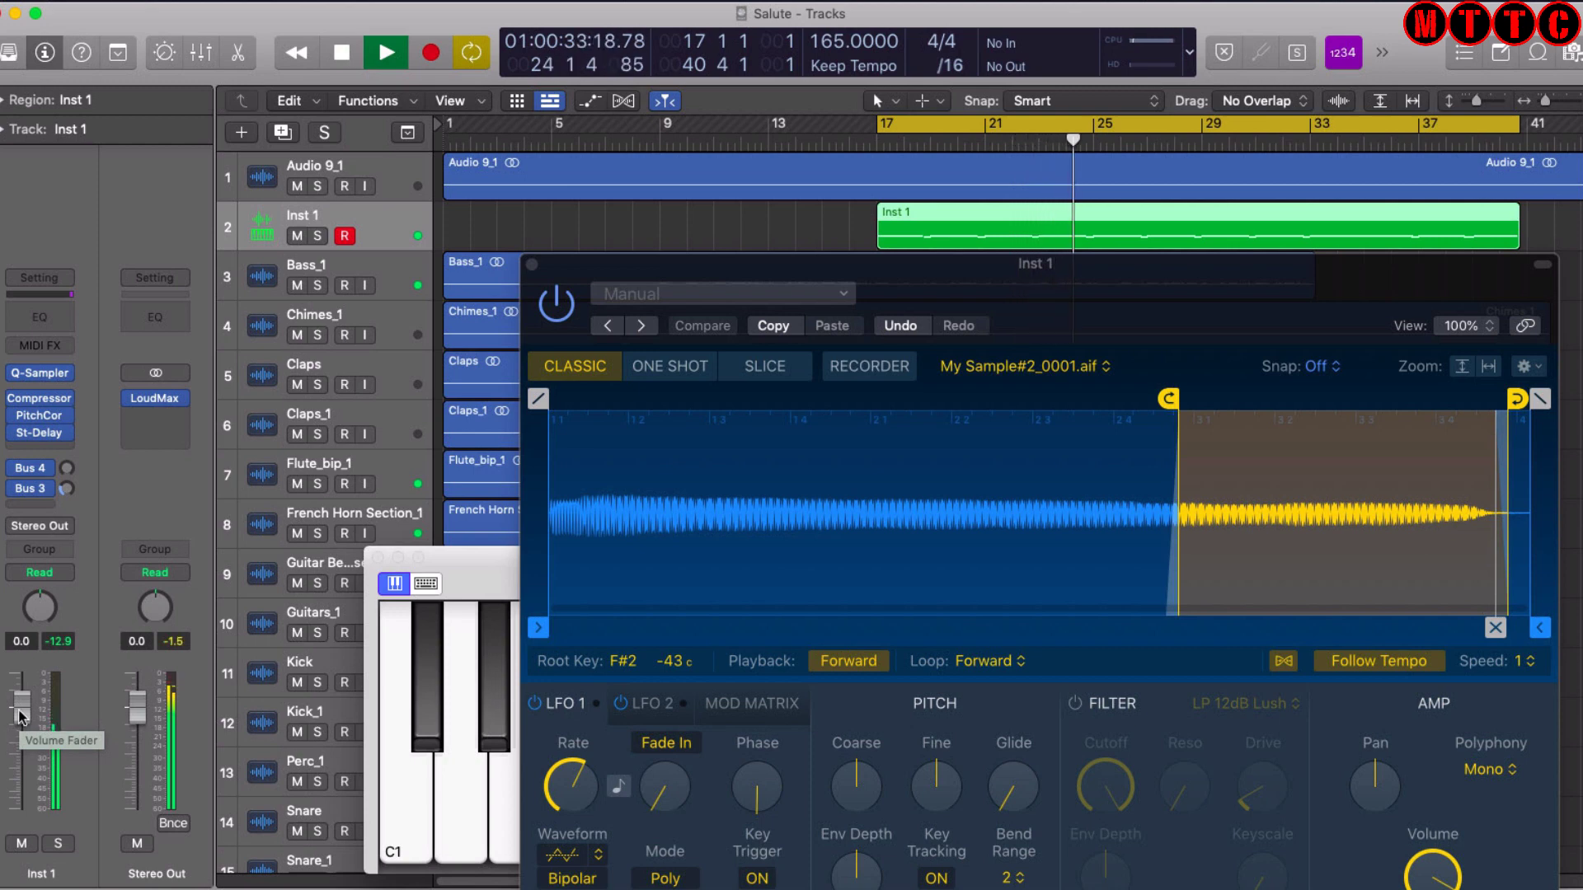
click(317, 237)
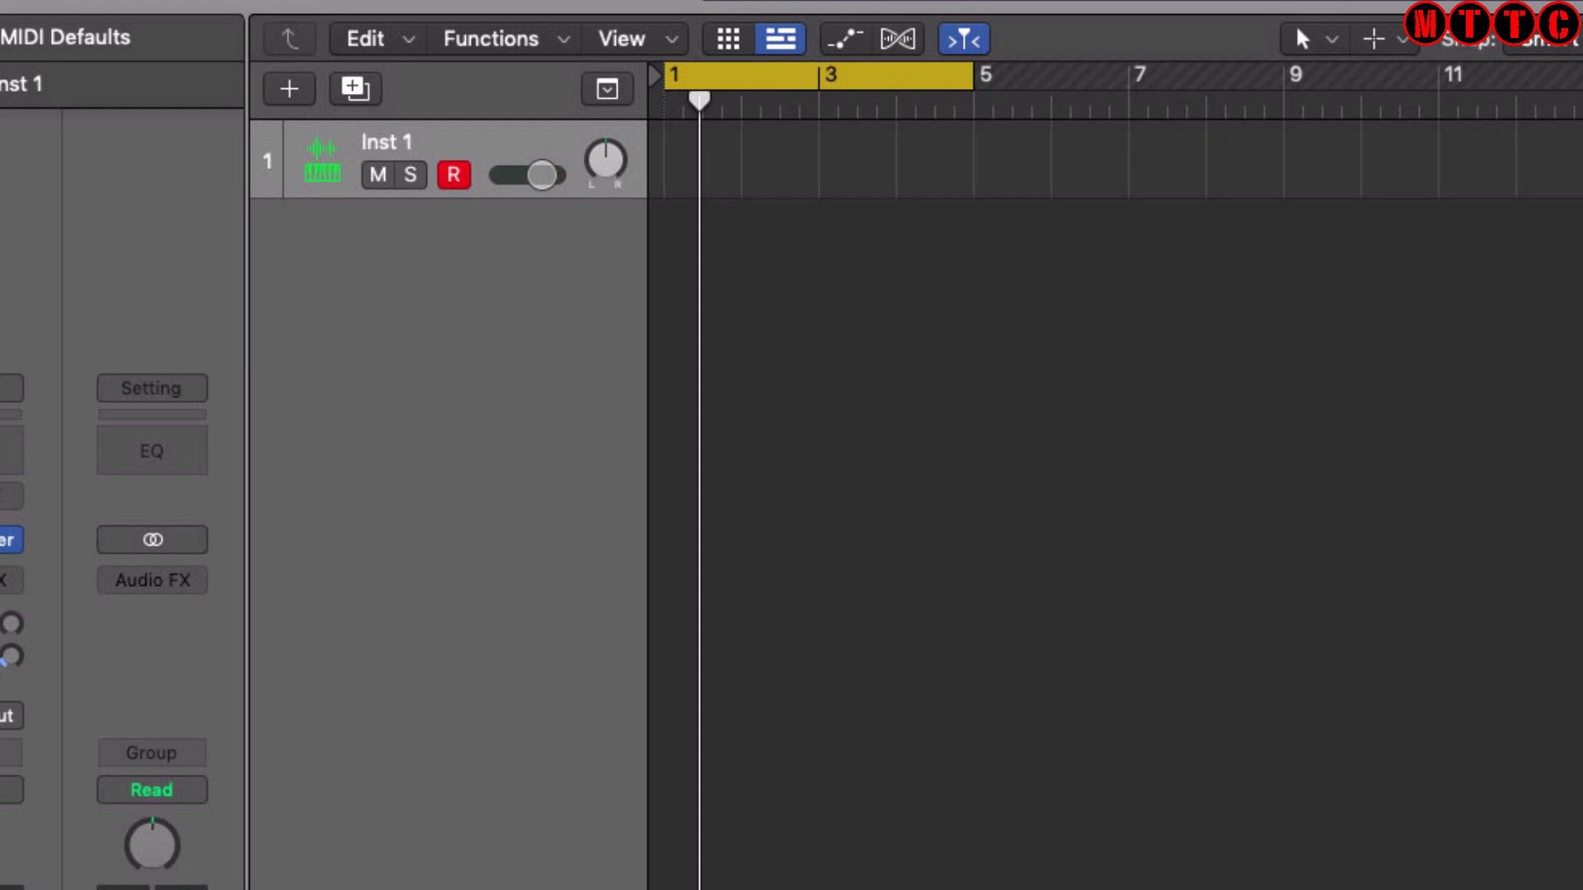
Preview the tutorial drum and bass loops, then drag Cameo - Rigor Mortis.wav onto the track list.
click(1549, 59)
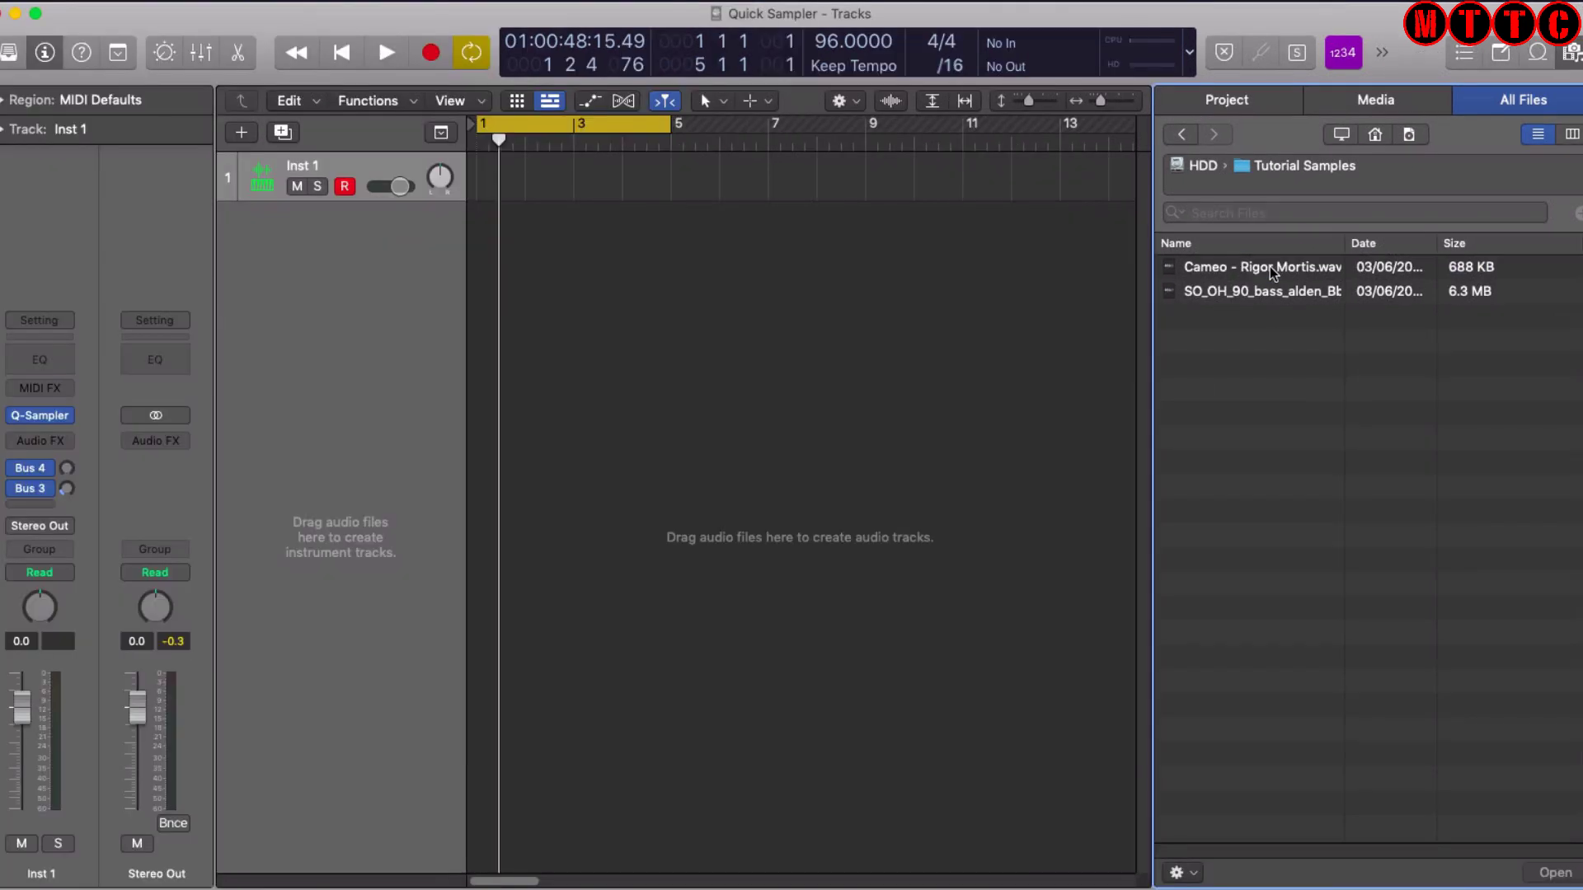
click(1209, 309)
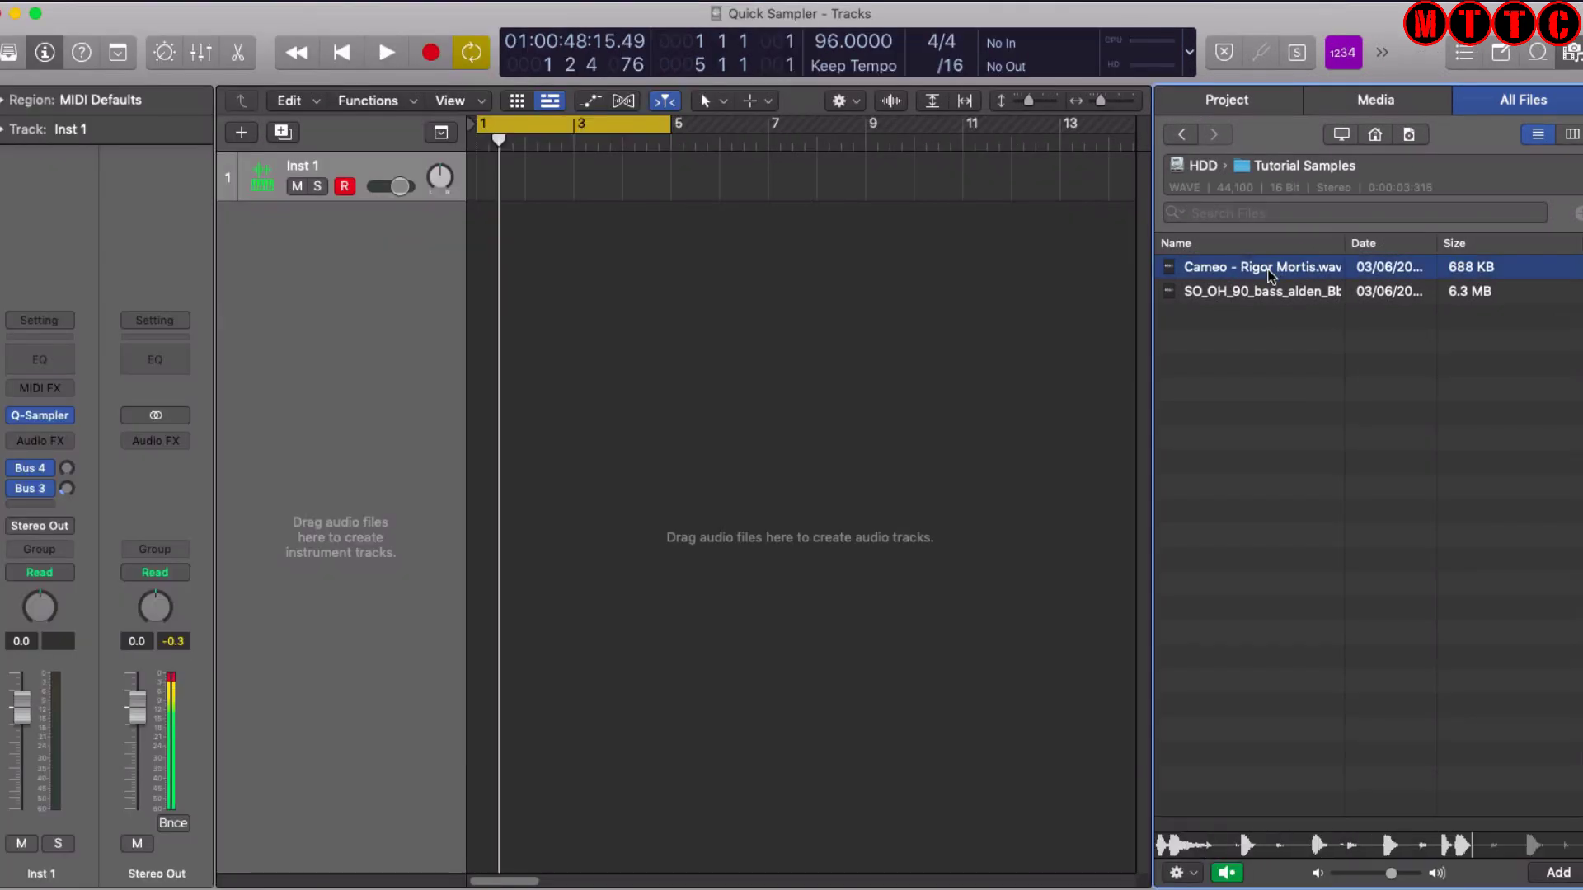
click(1260, 292)
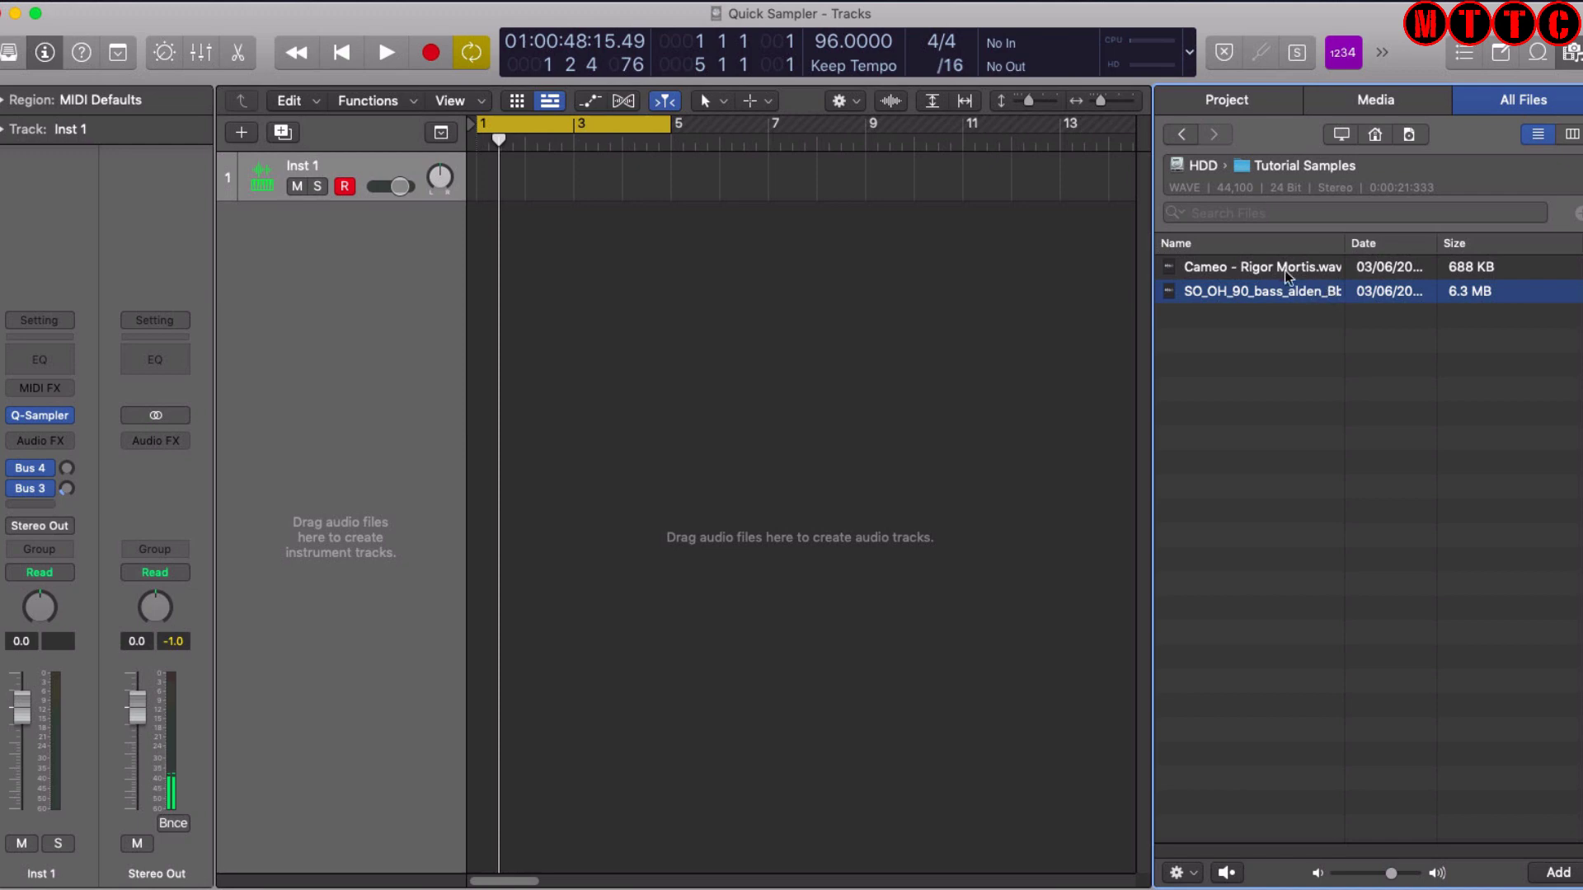
click(1270, 268)
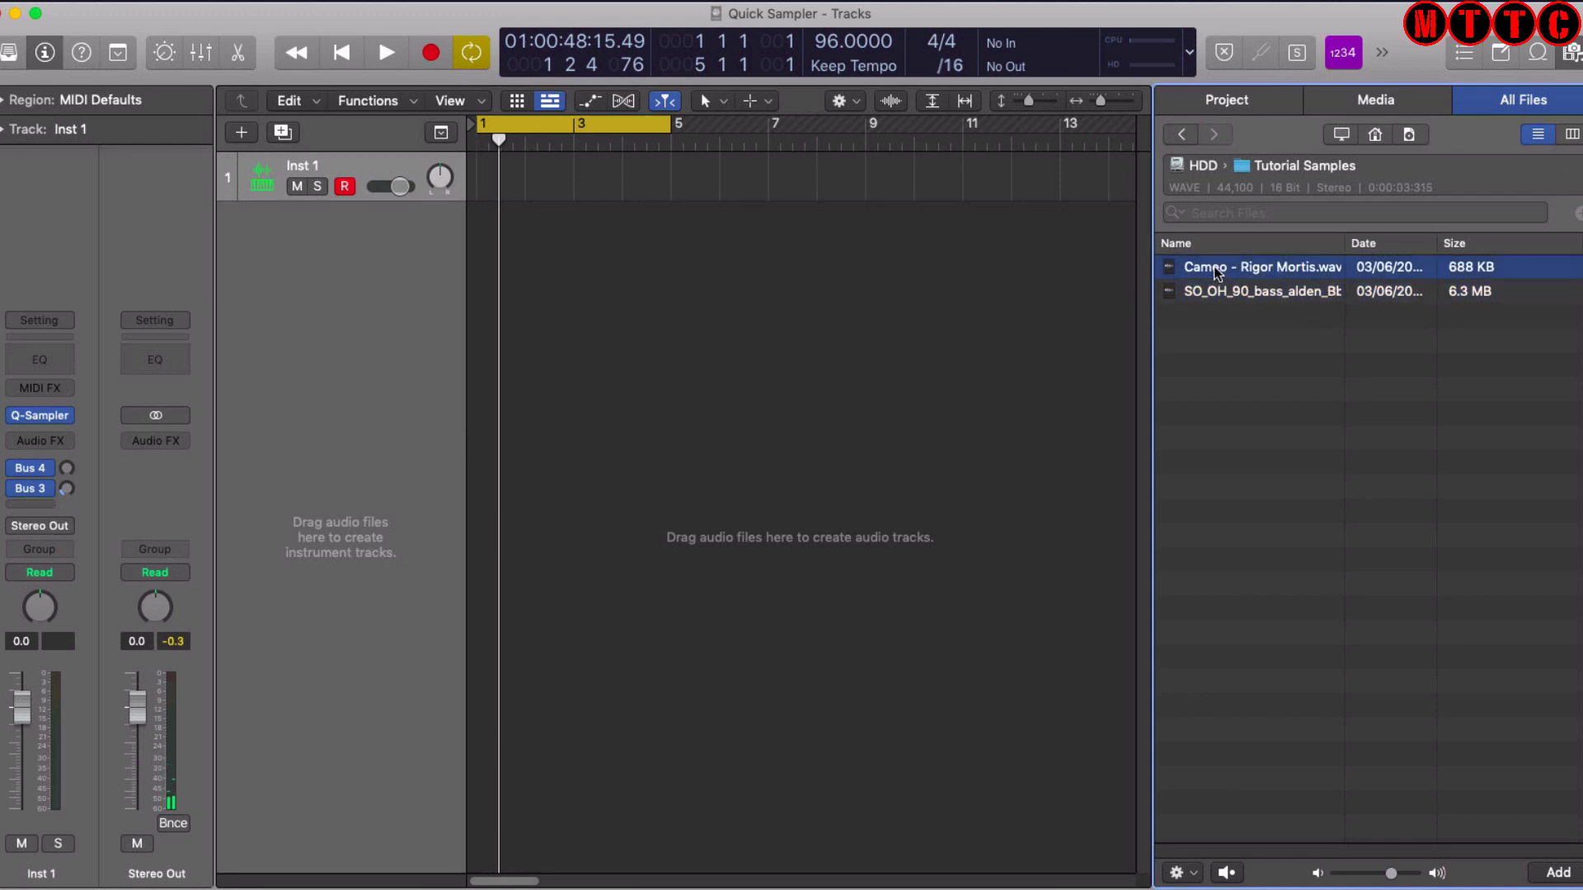
drag(1218, 272, 384, 356)
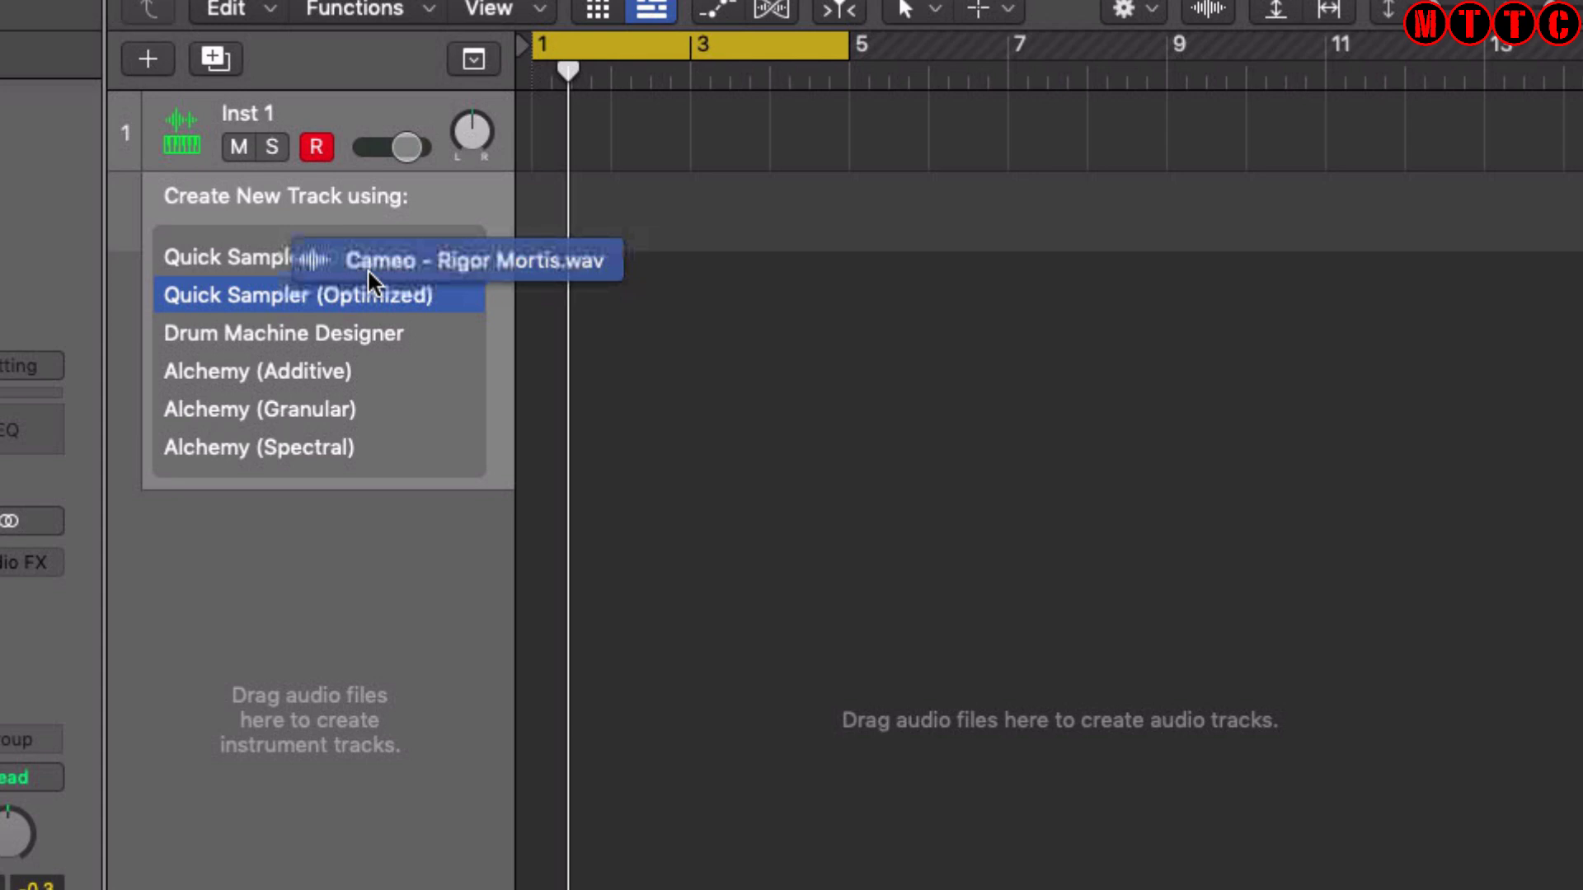
Load Cameo - Rigor Mortis.wav into a new Quick Sampler track, audition its D1 and D#1 slices, and set Sensitivity to 72.
drag(368, 273, 397, 299)
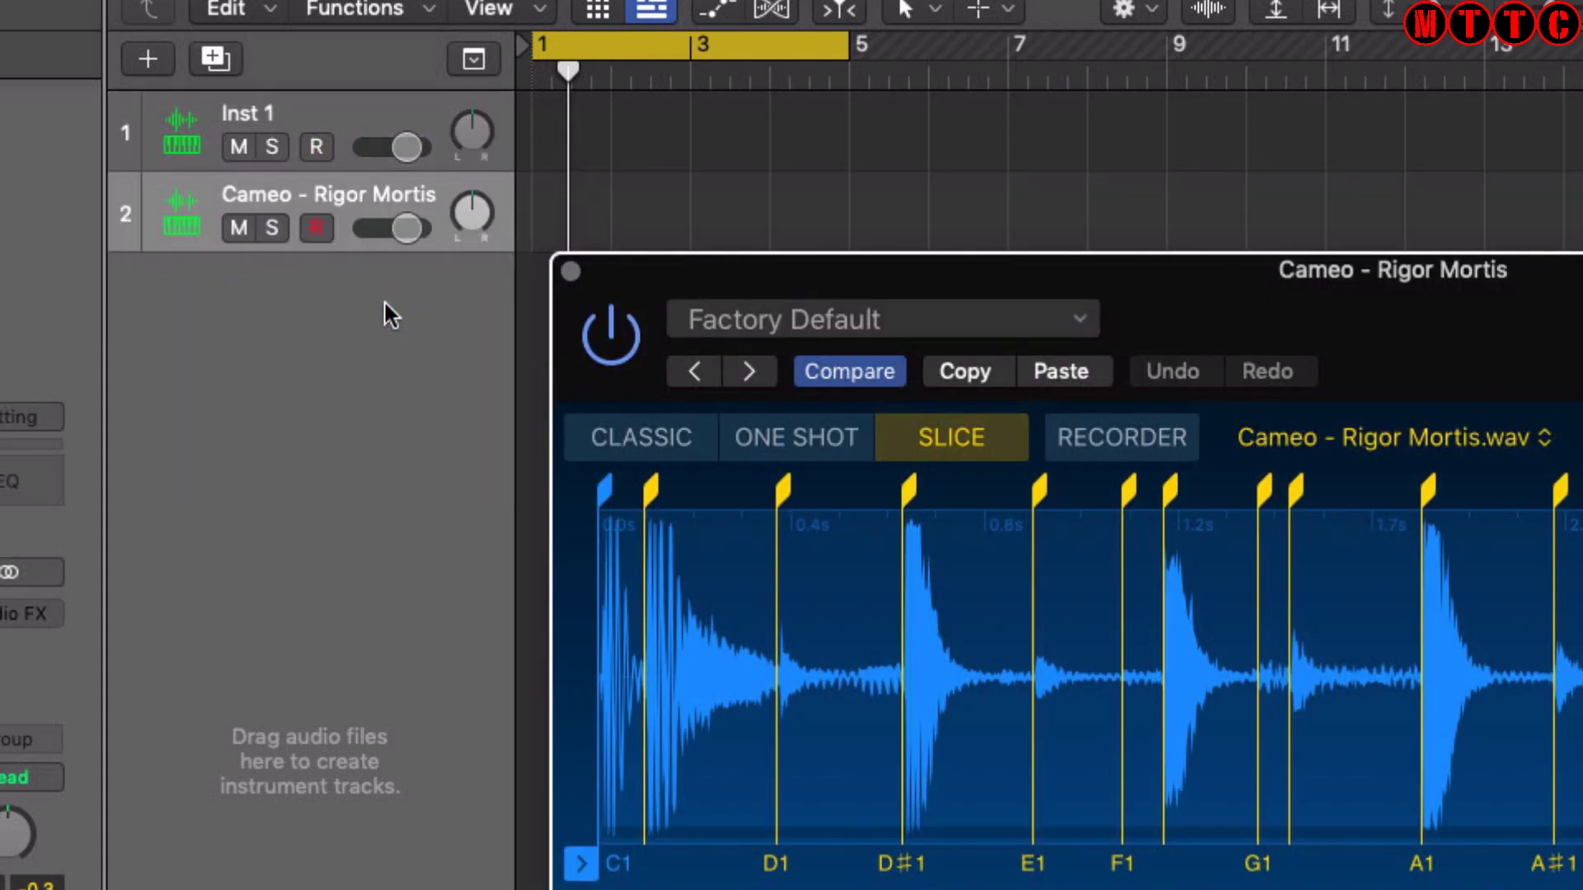
drag(1578, 305, 1324, 0)
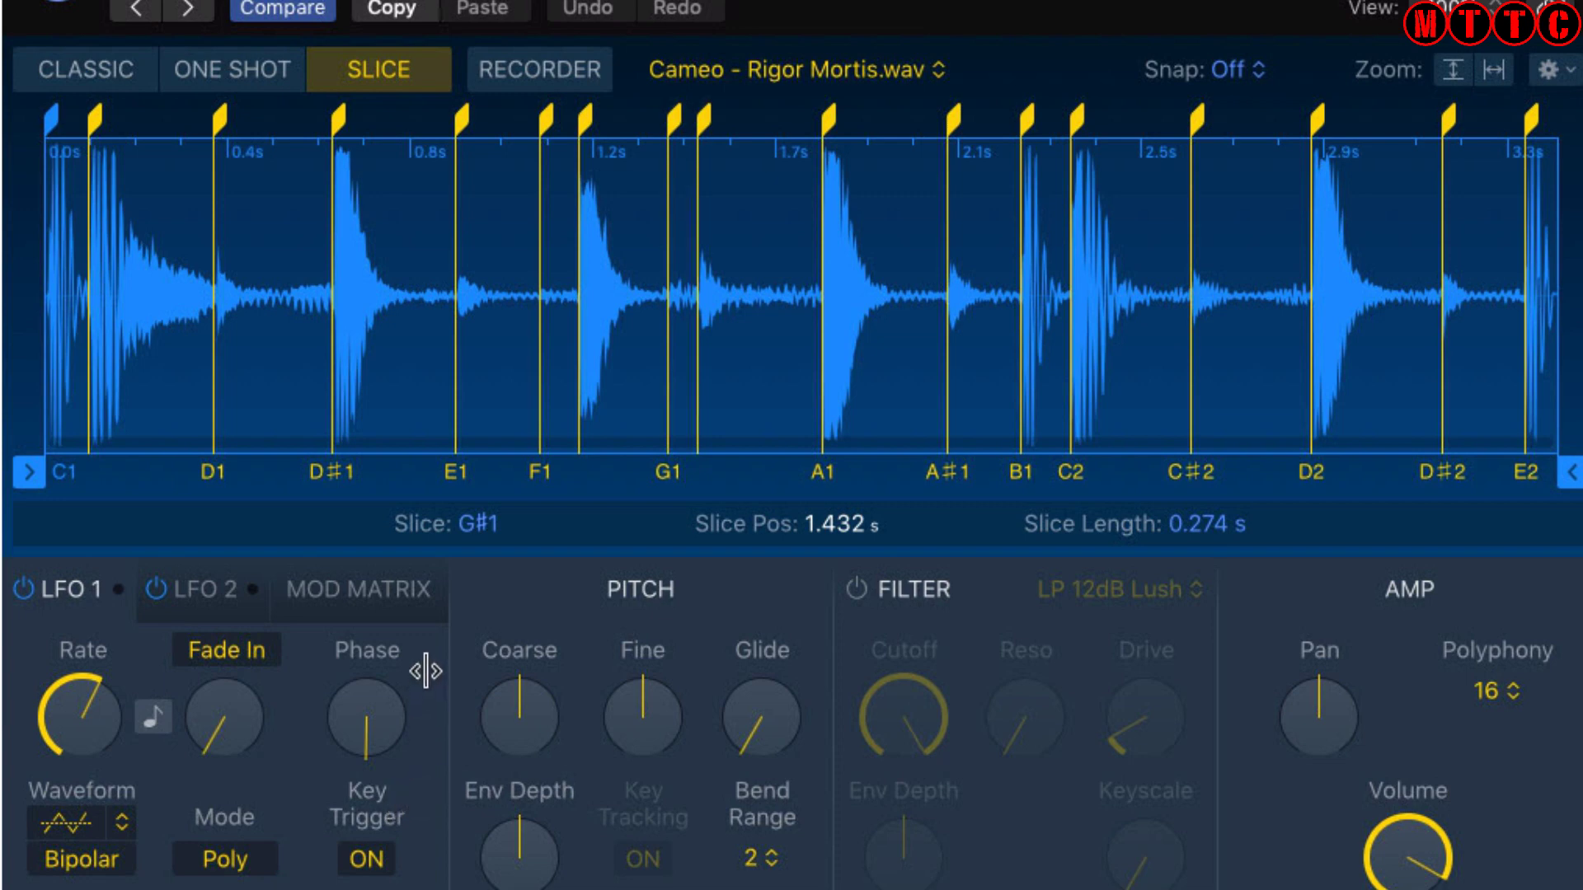
mouse_move(326, 165)
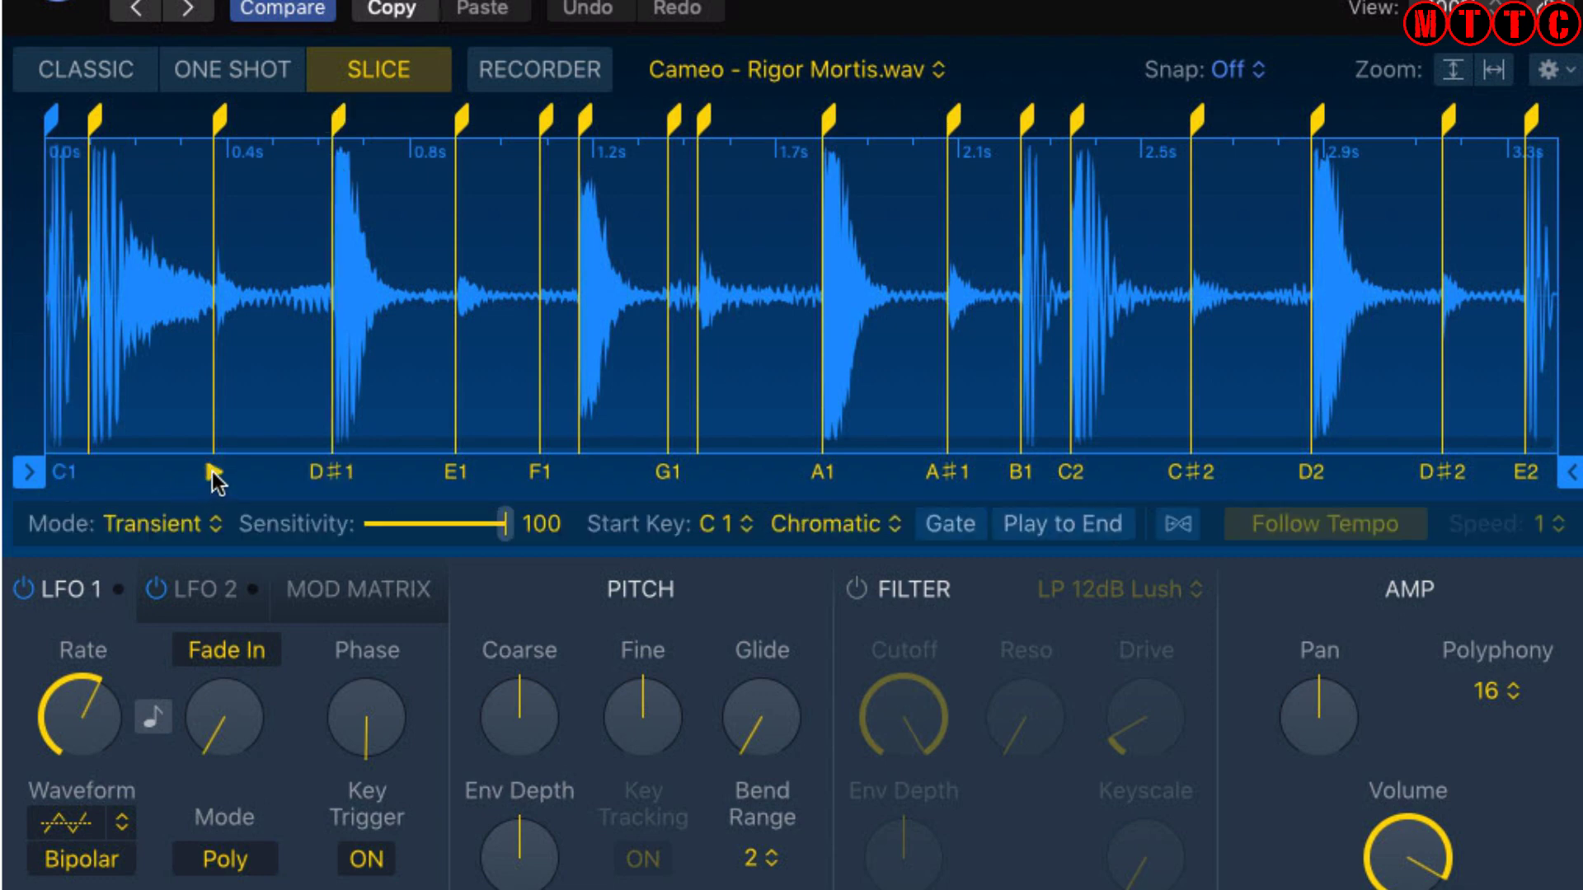
click(211, 471)
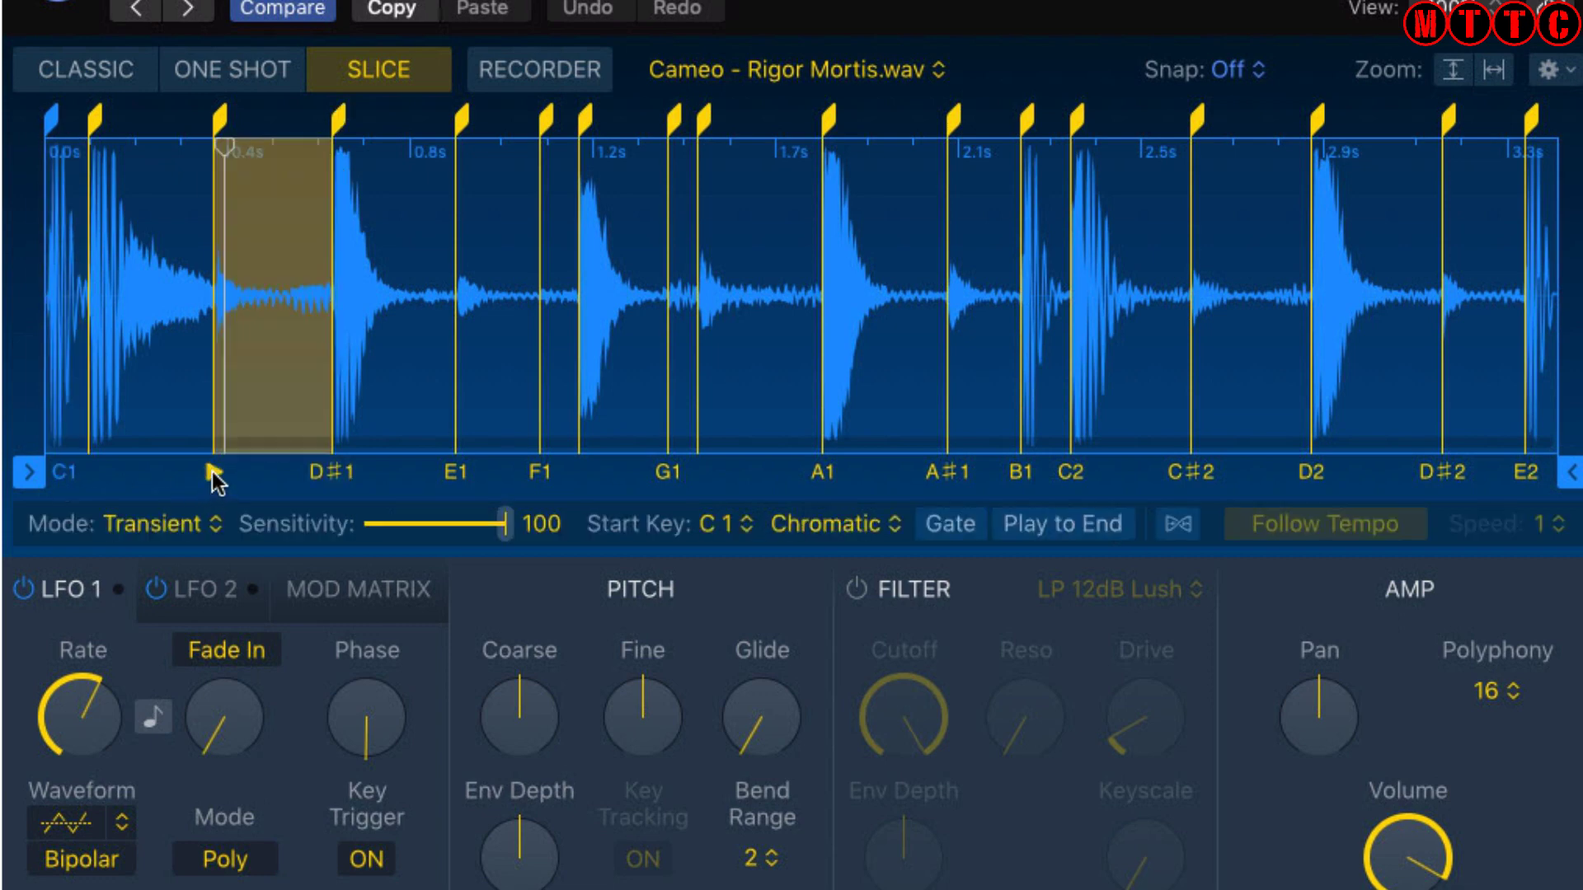
click(333, 470)
click(463, 469)
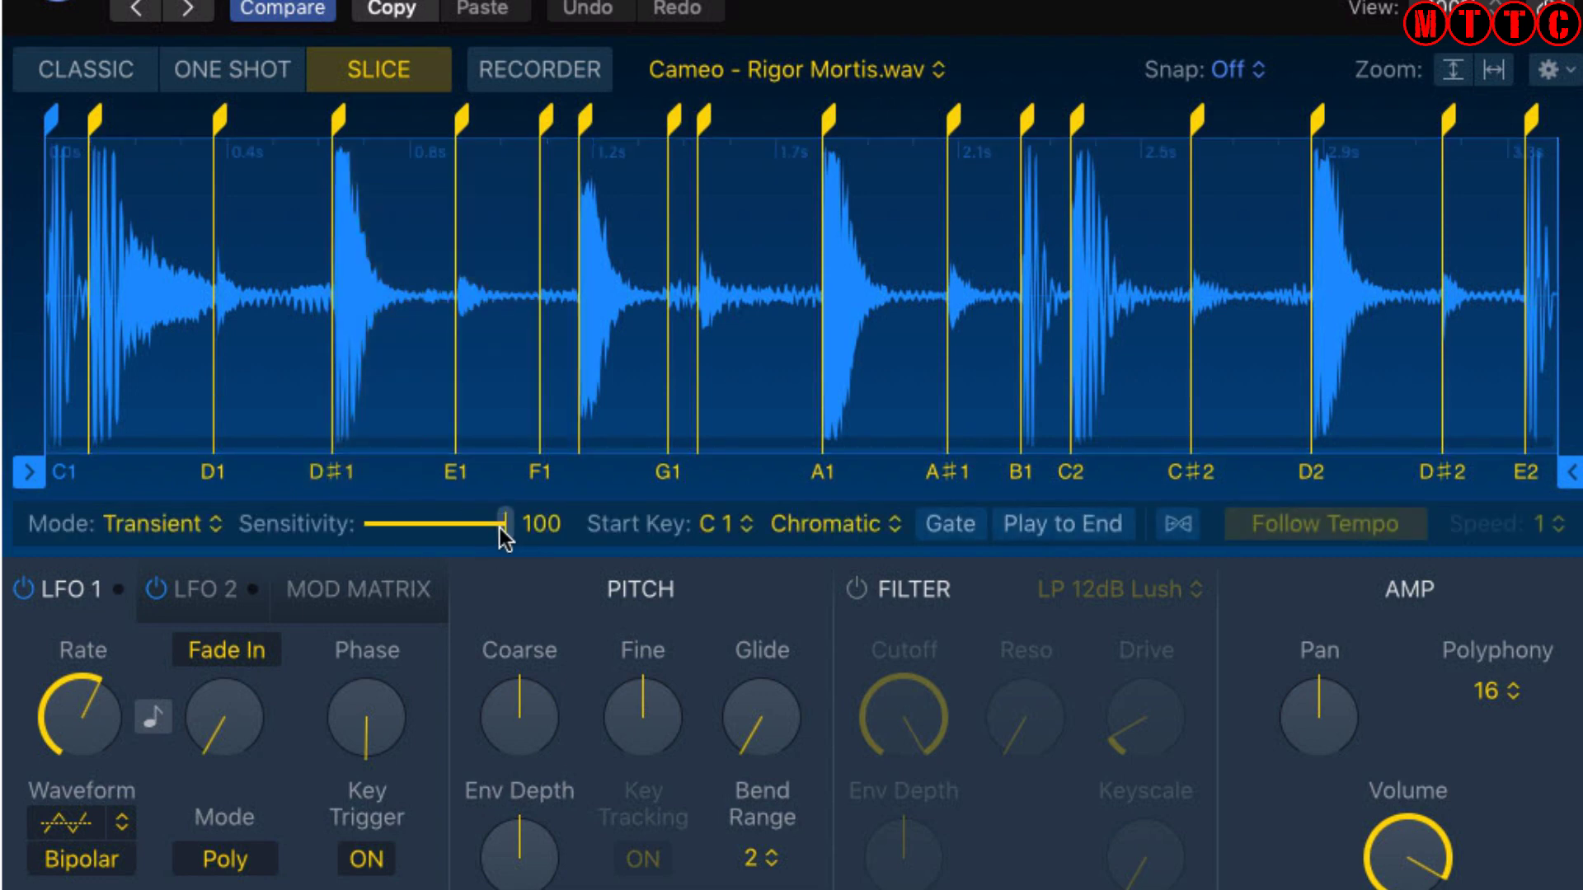
drag(501, 526, 462, 526)
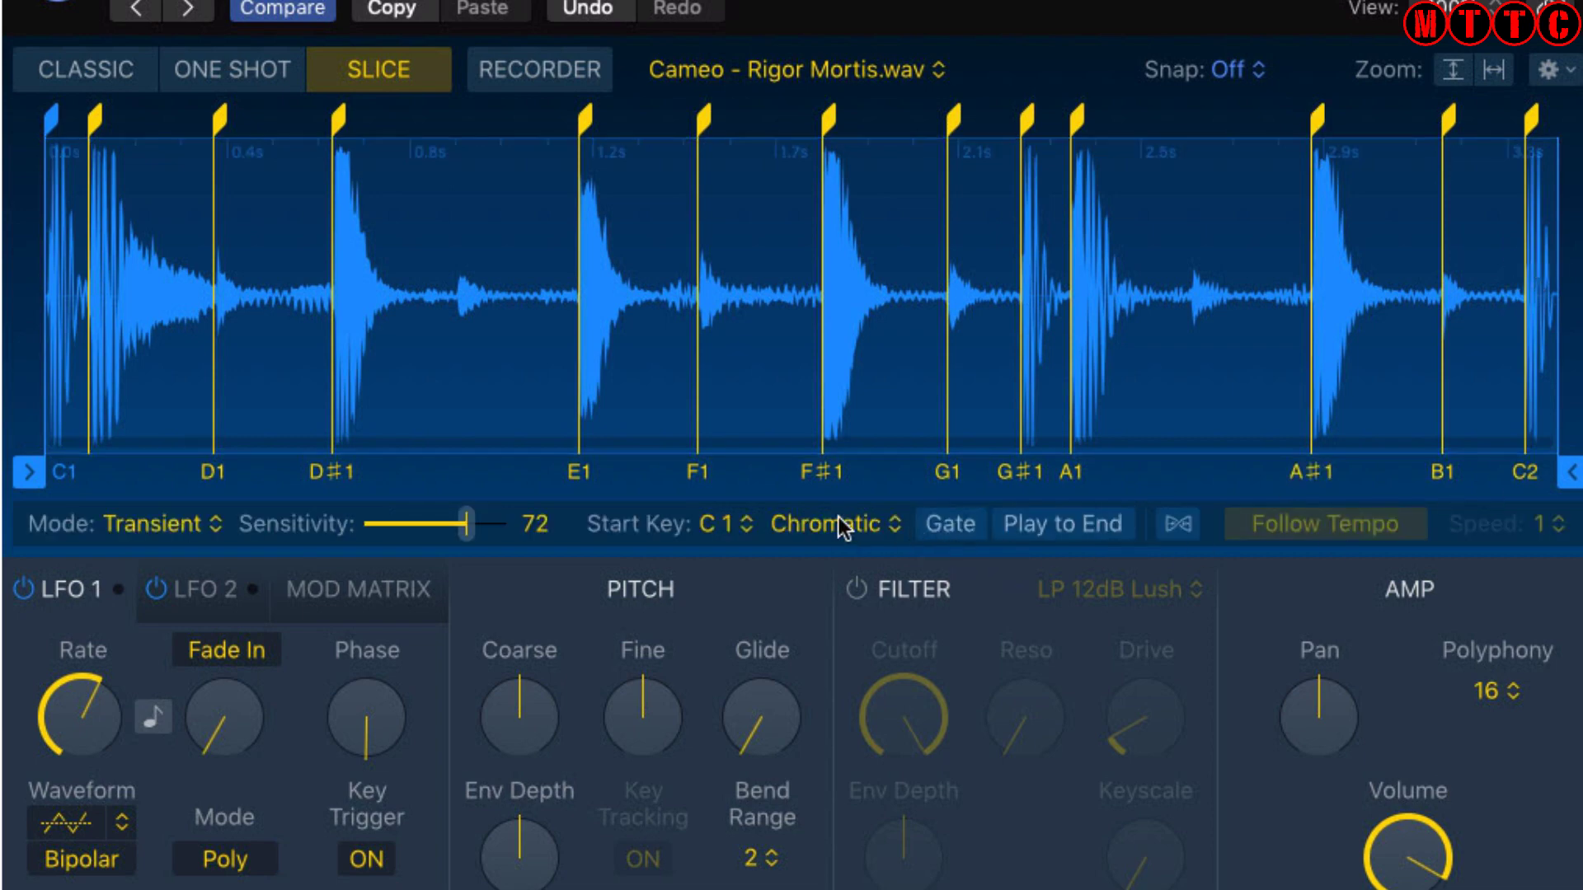
click(894, 528)
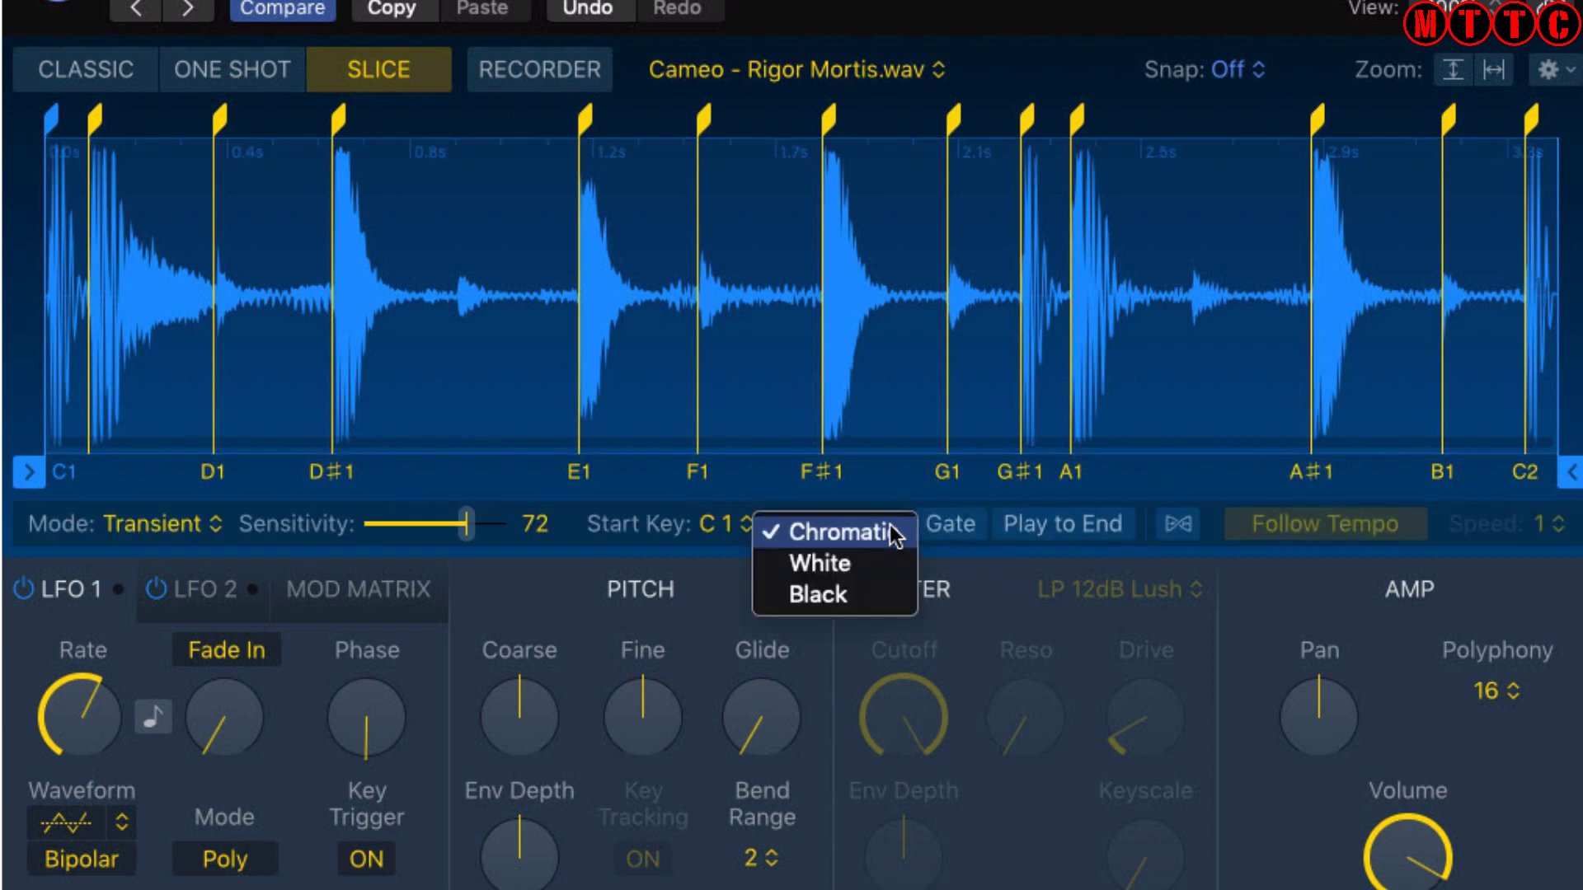
click(857, 576)
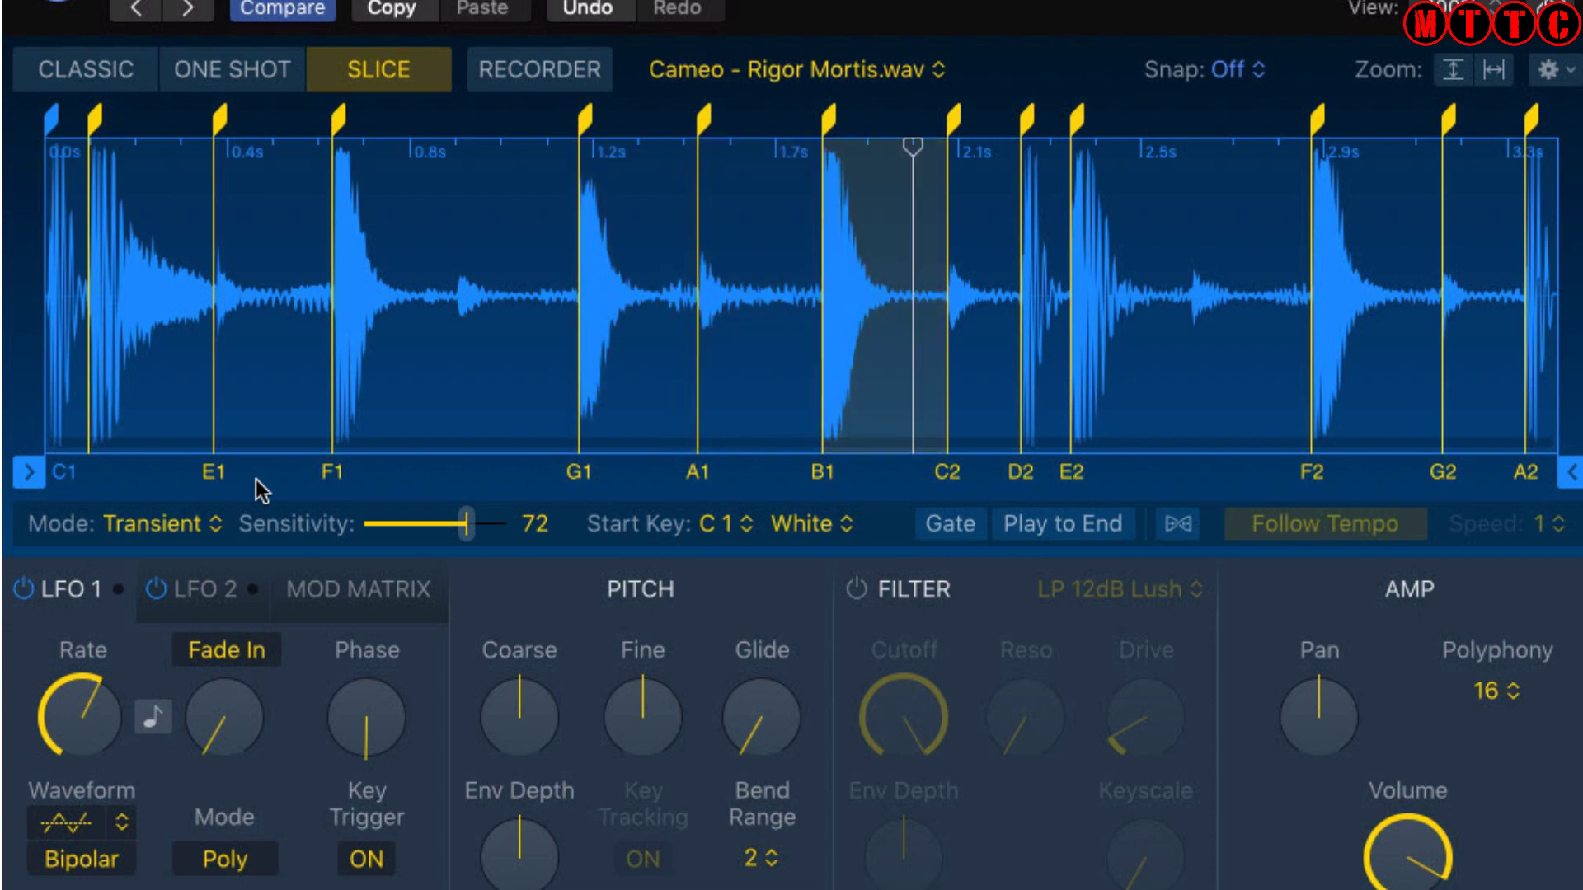
click(219, 527)
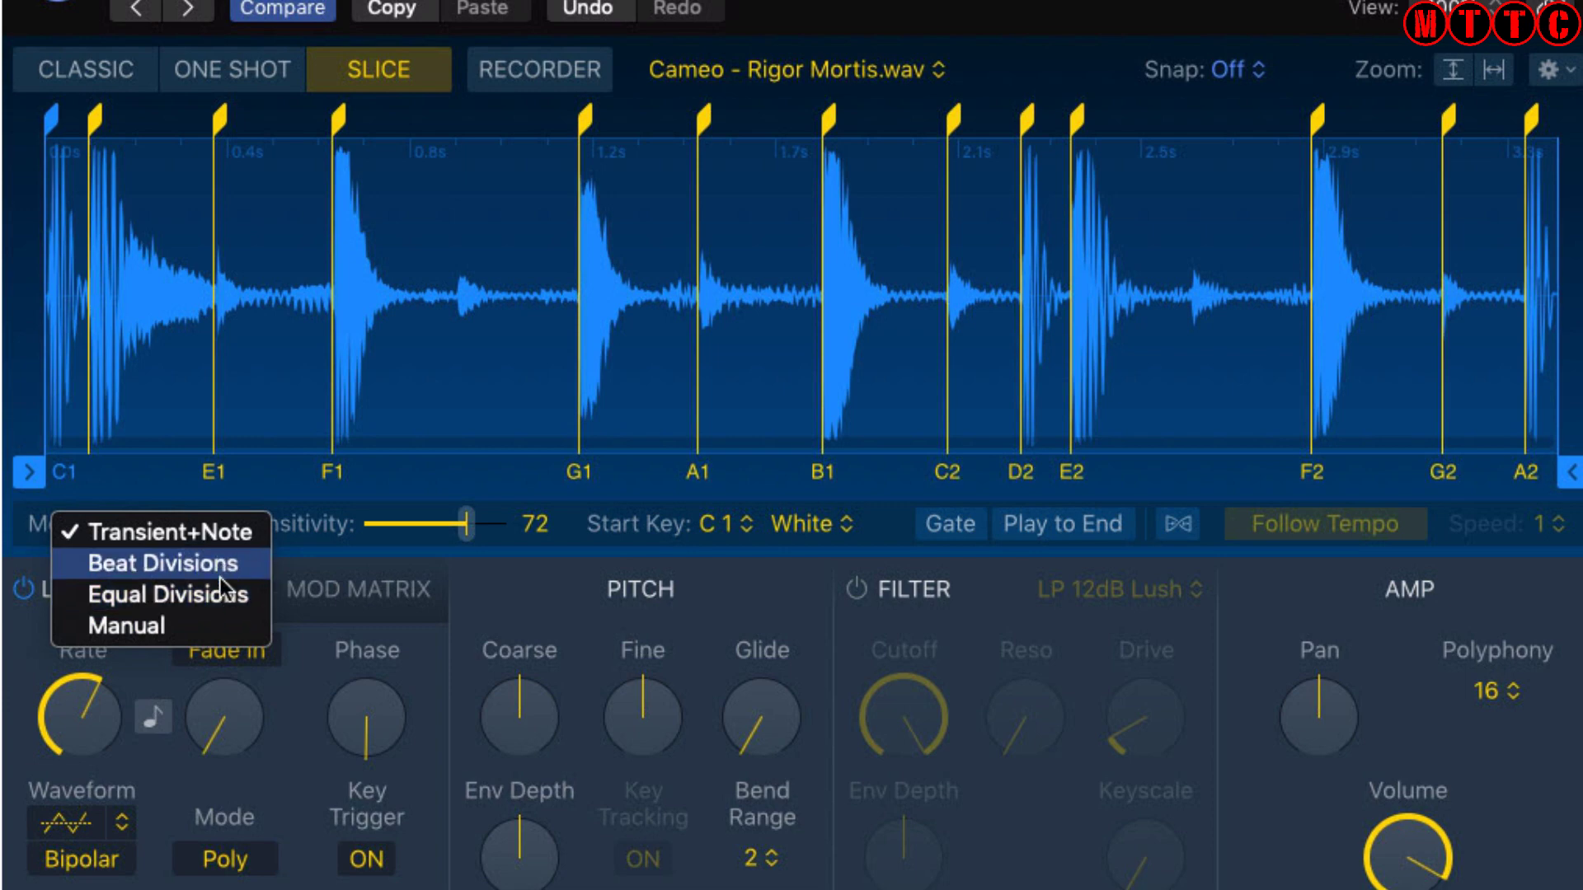
click(480, 473)
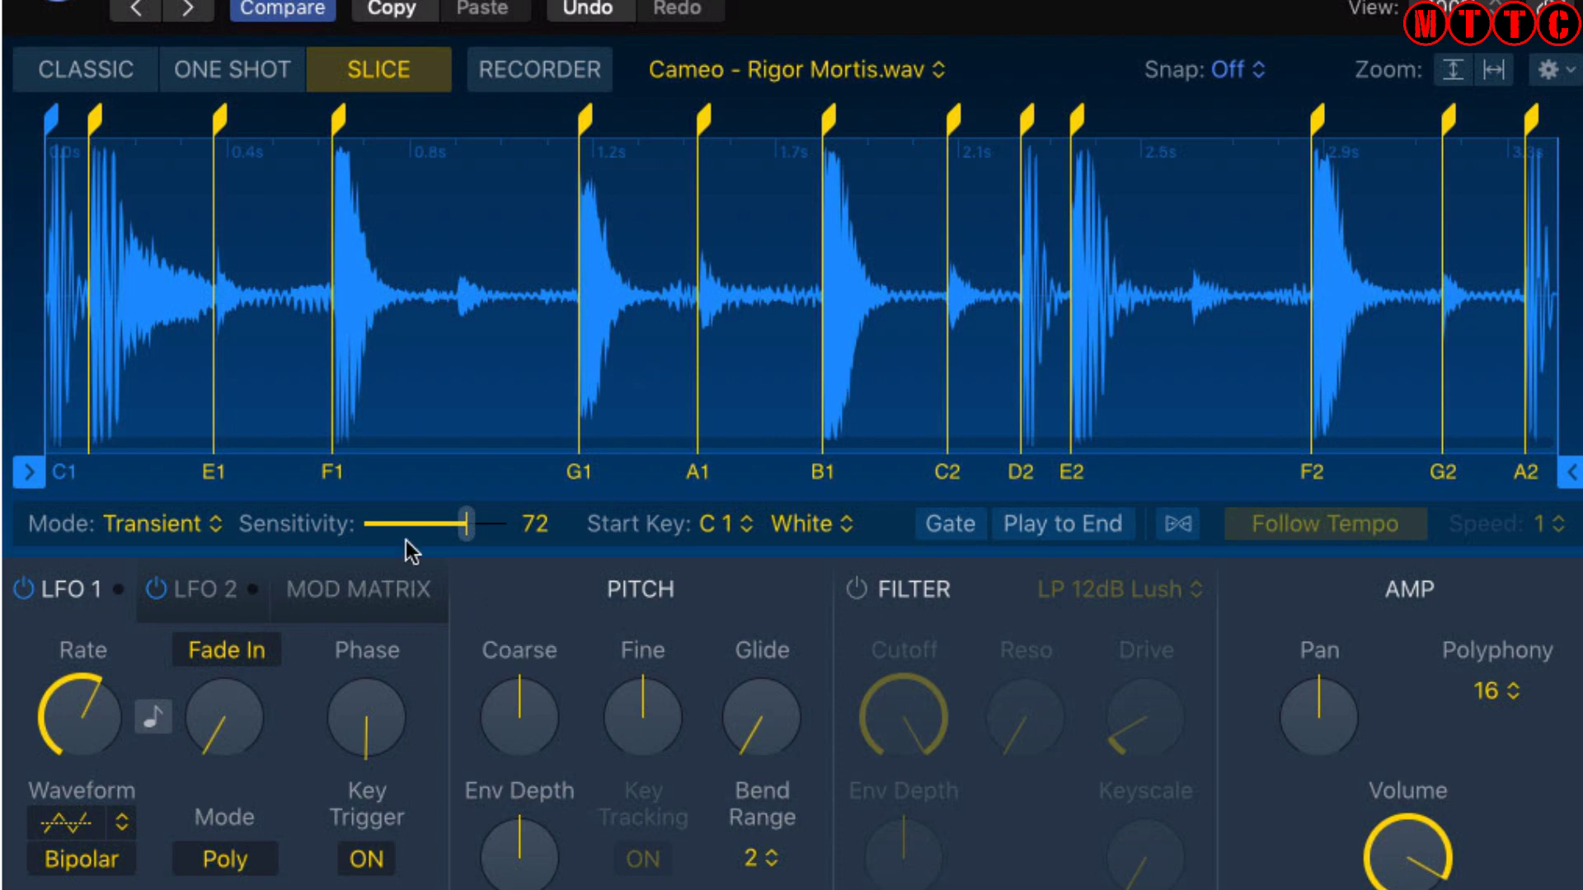
Build a Drum Machine Designer track from the 13 Rigor Mortis slices and audition its #1 kick and #2 pads.
right_click(464, 400)
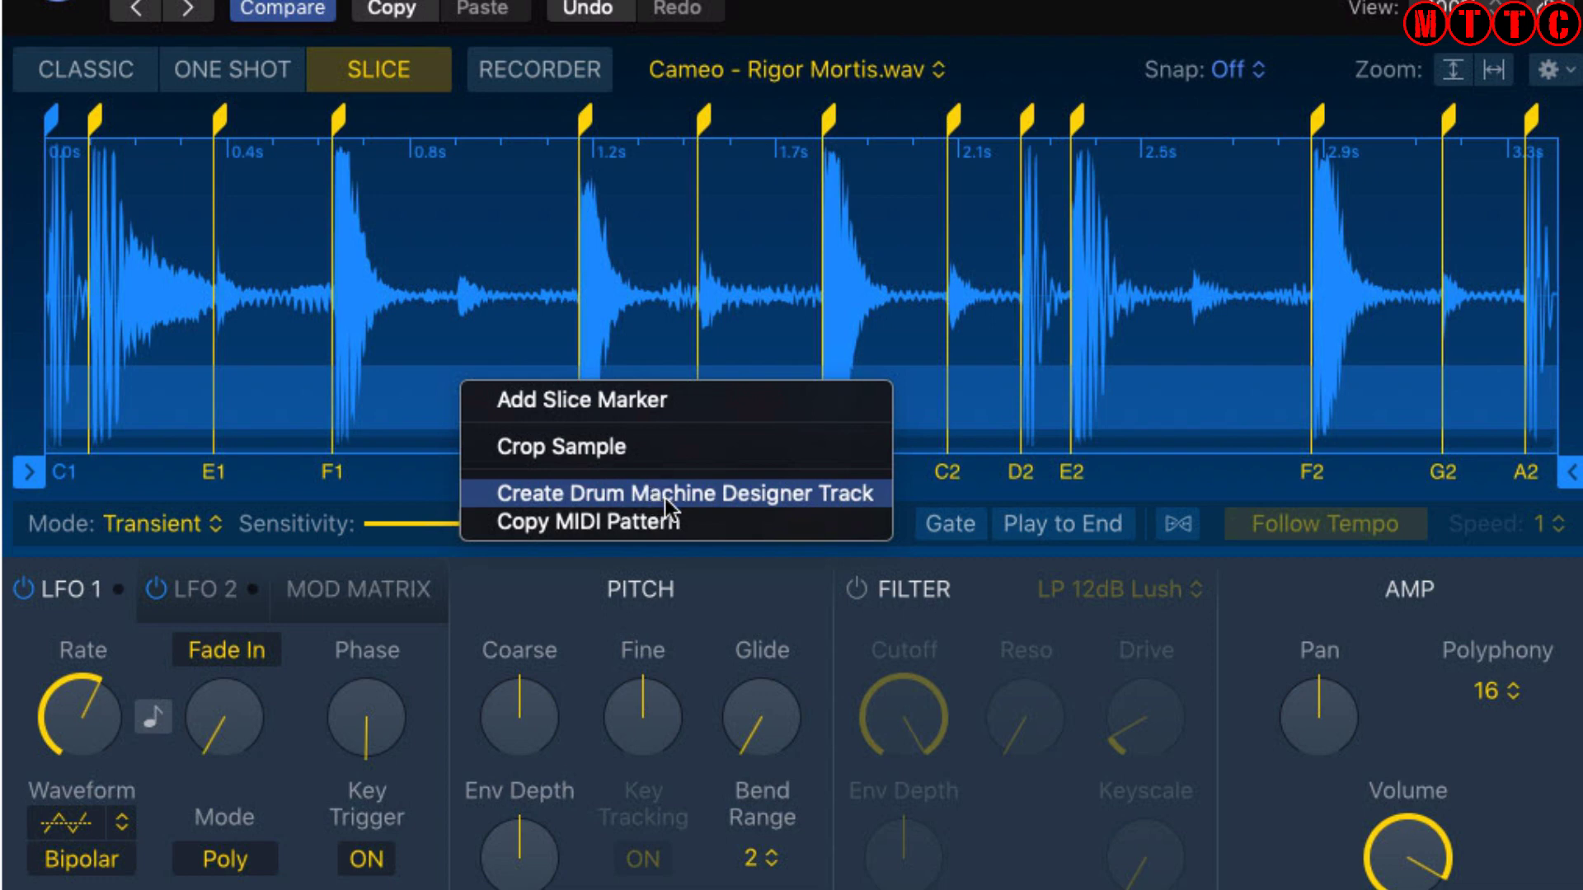
click(724, 493)
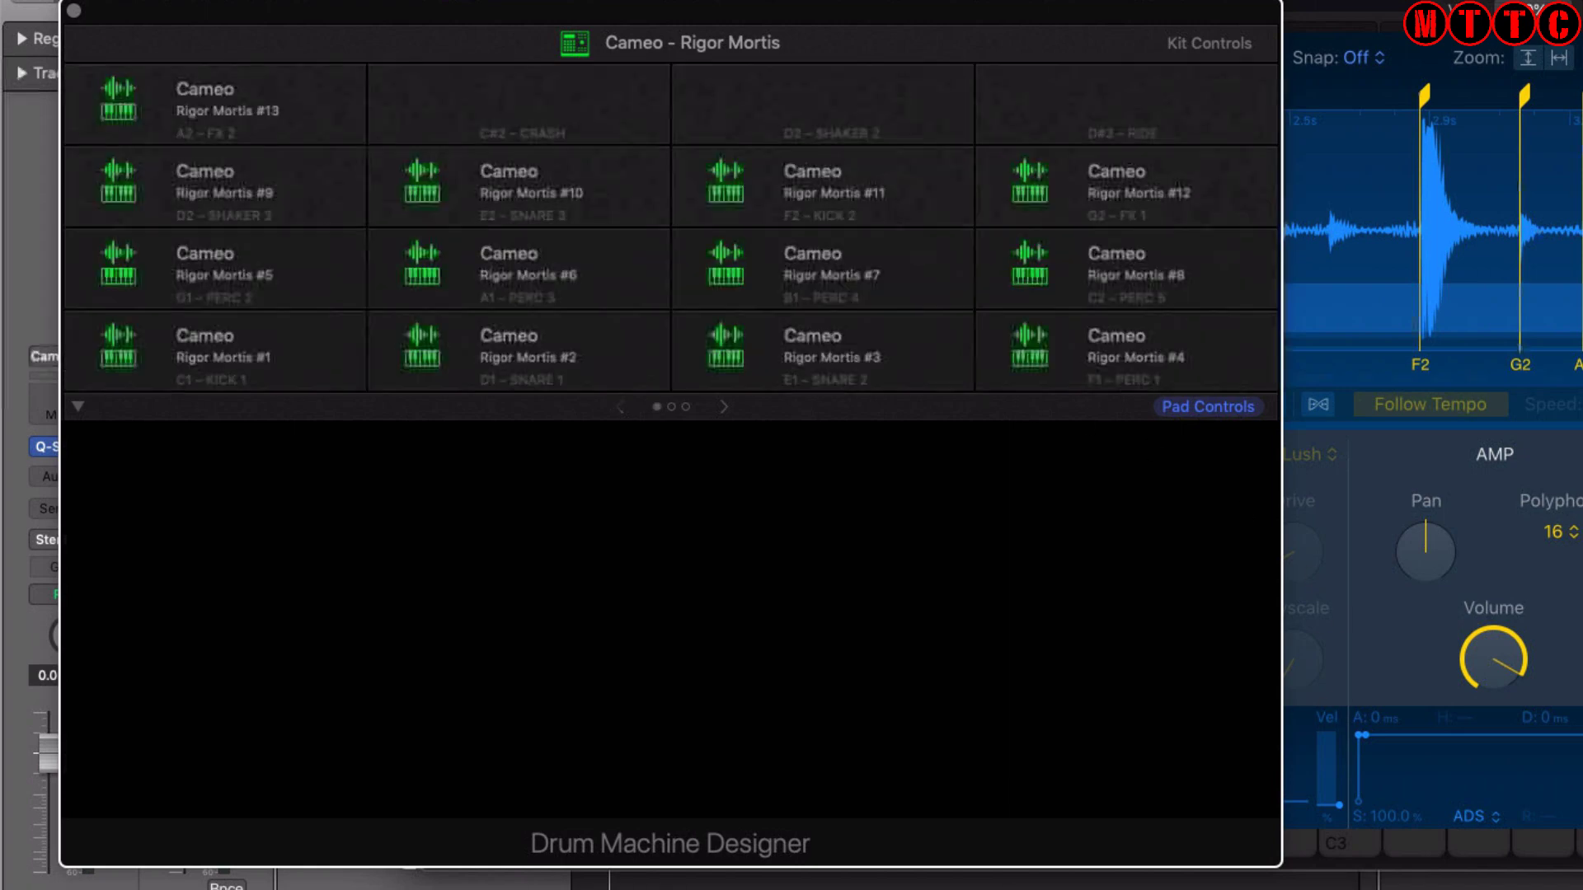
click(971, 38)
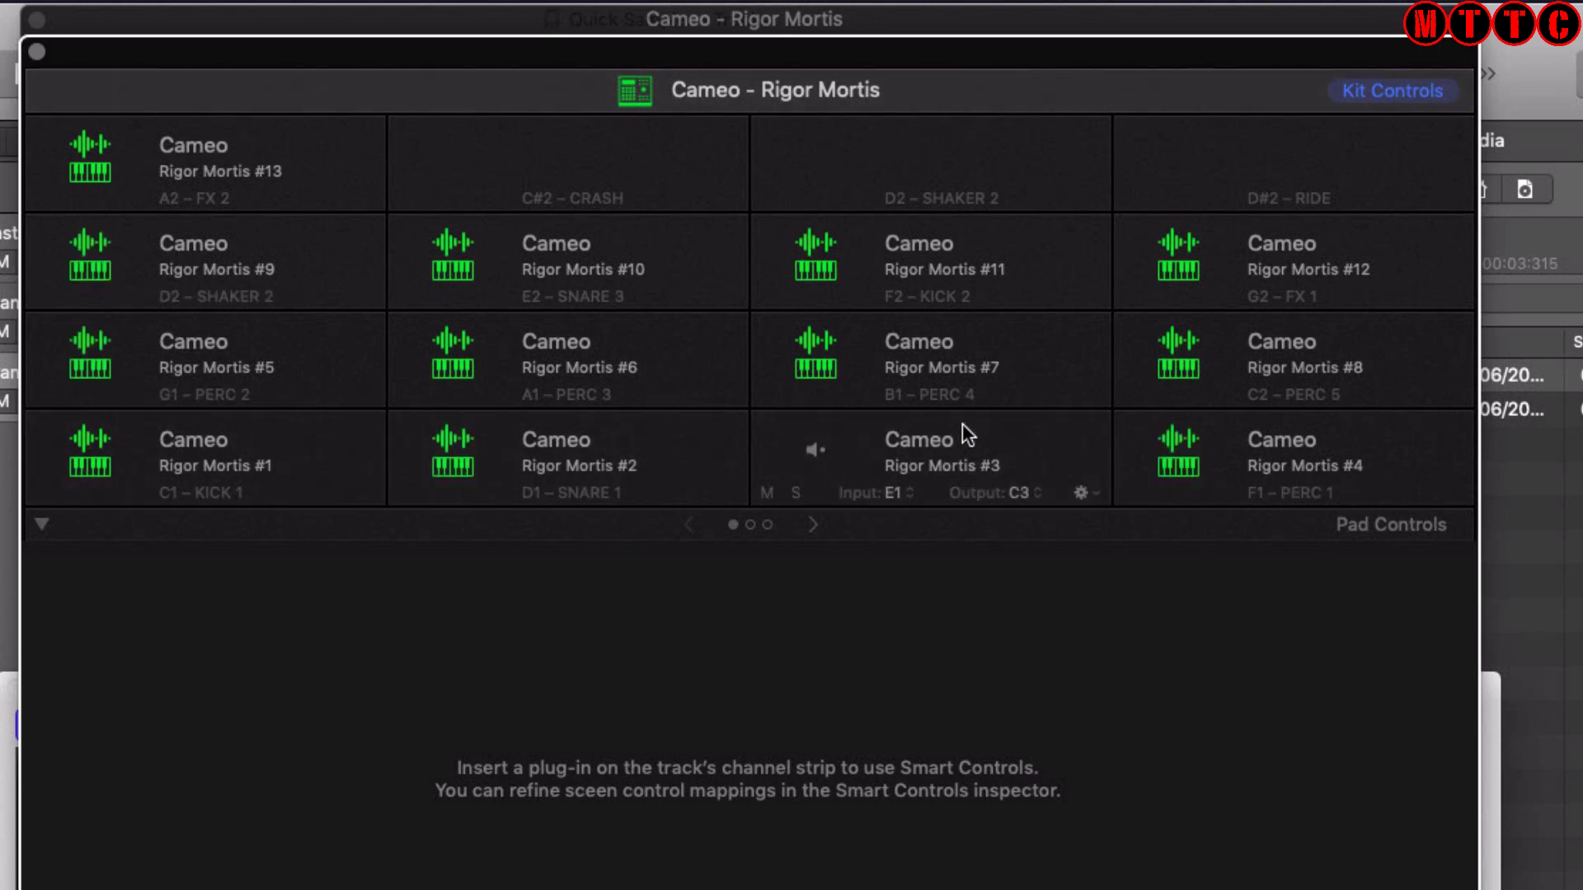
click(674, 482)
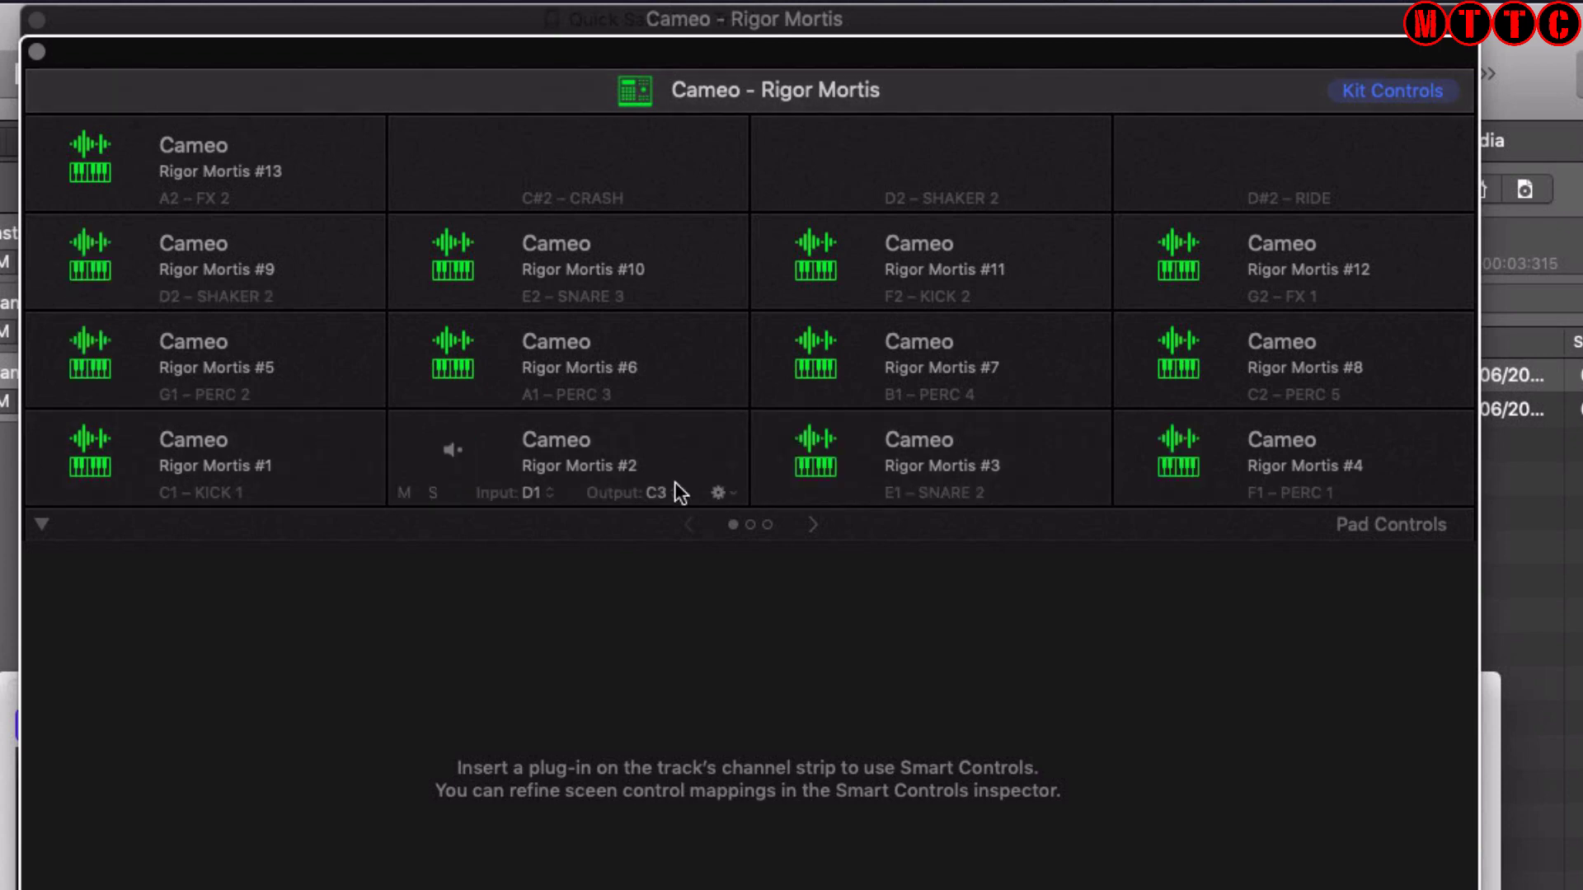
click(175, 498)
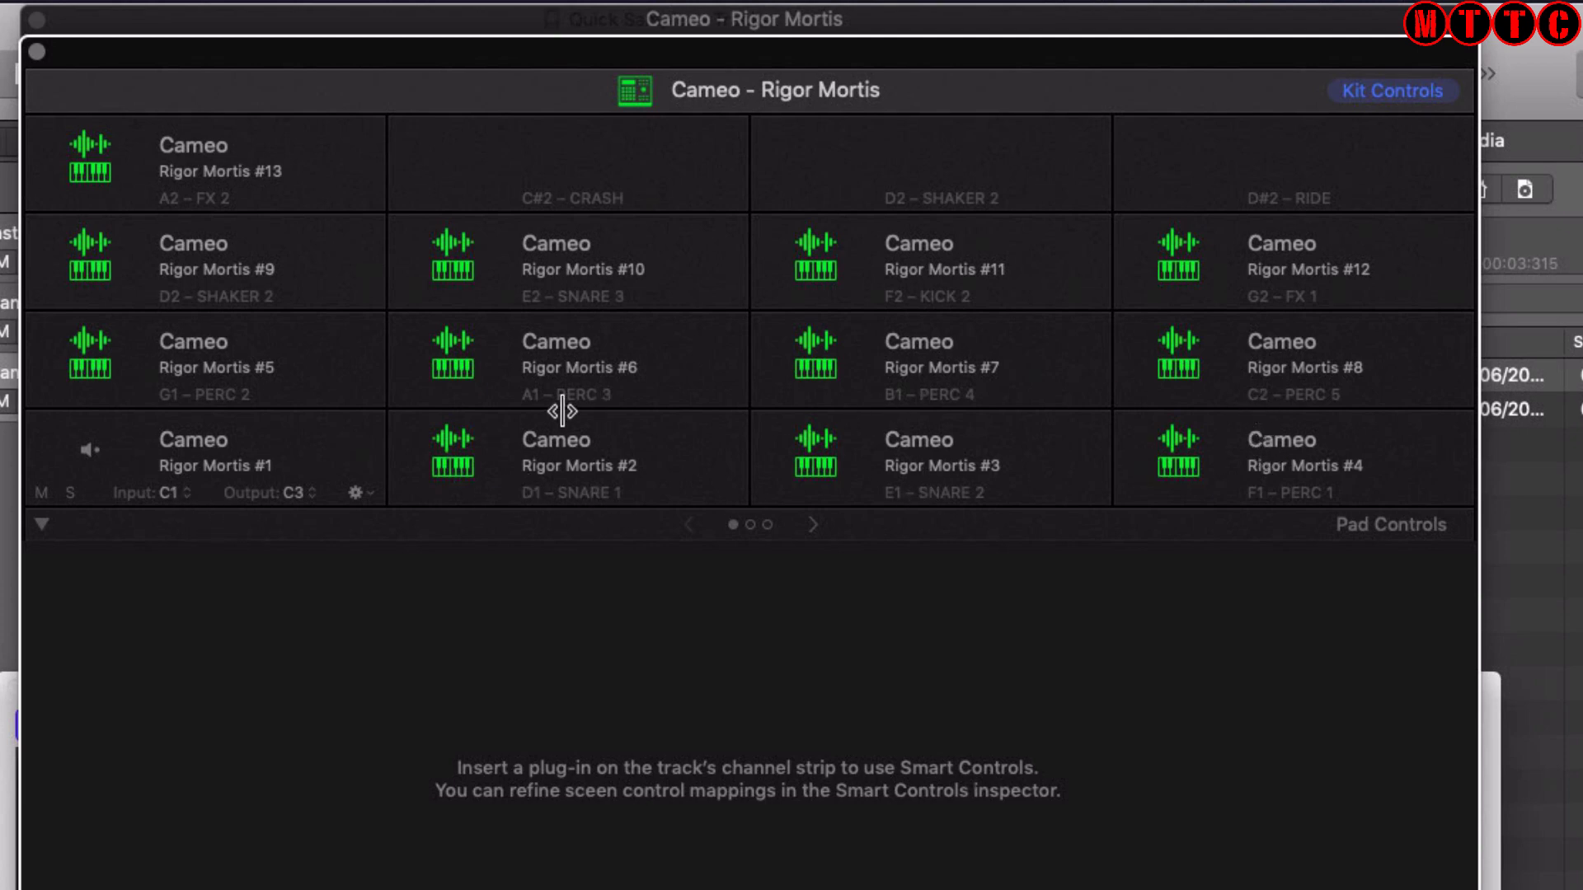
drag(563, 411, 948, 349)
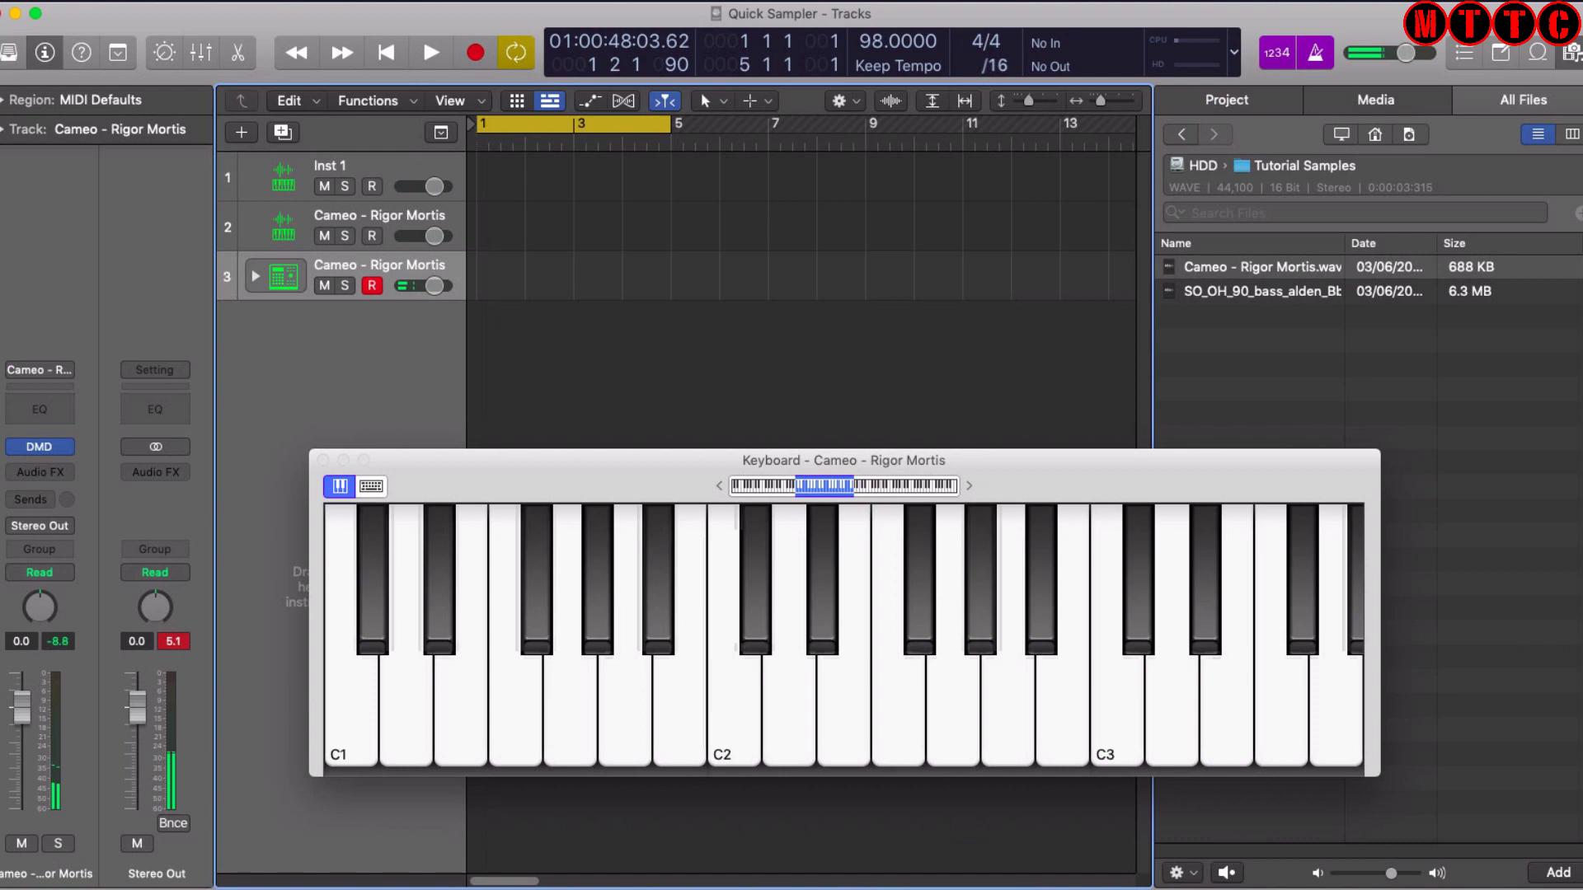
Record a four-bar drum pattern on the kit track, then stop and play it back.
key(space)
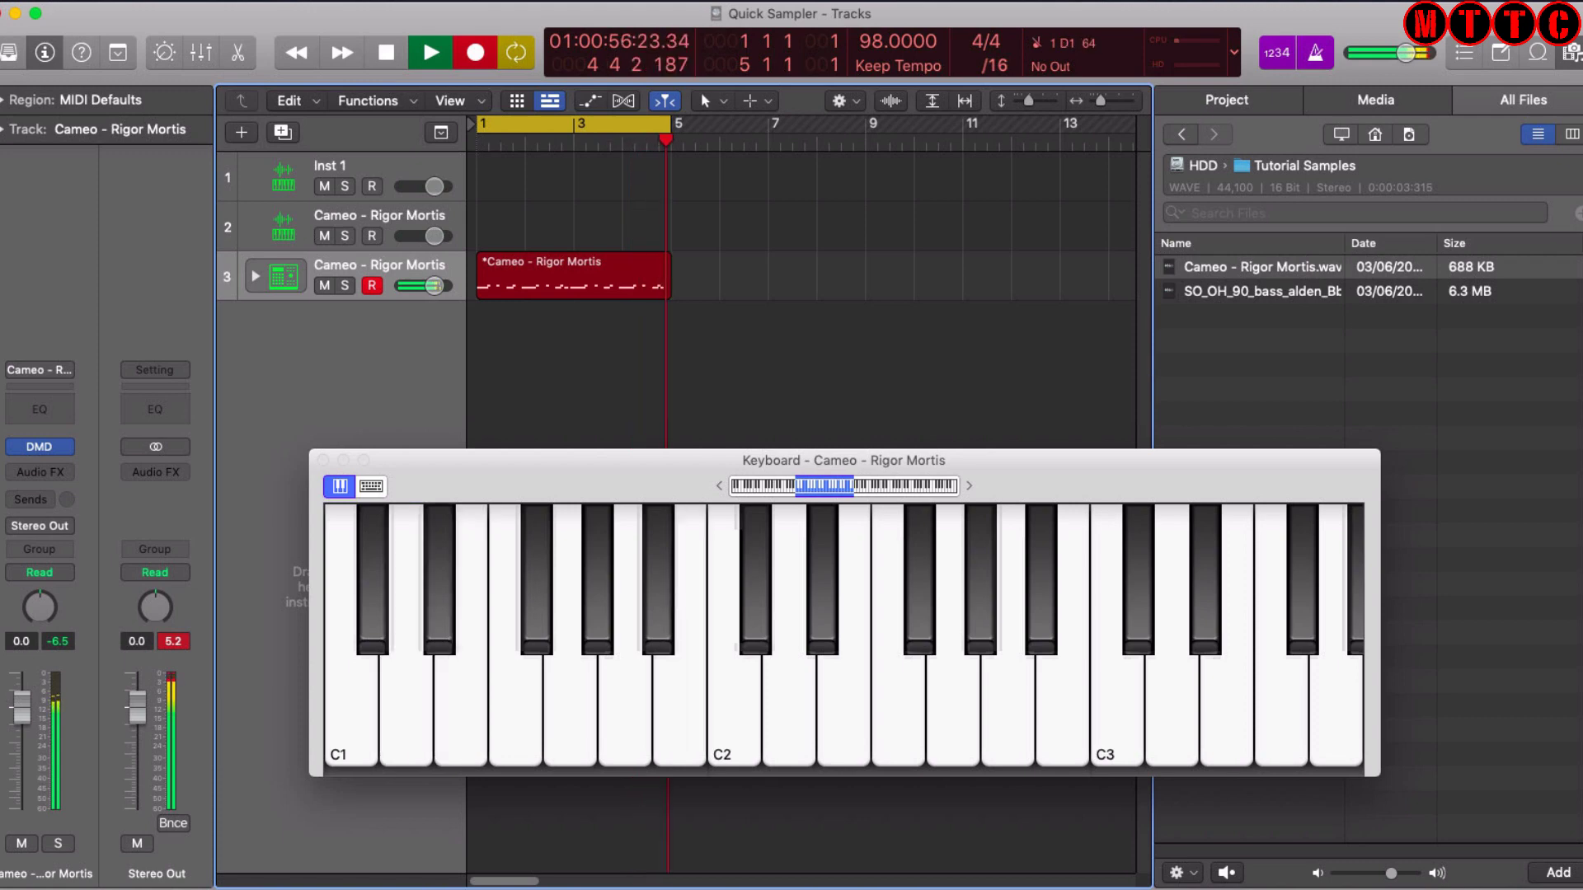
key(space)
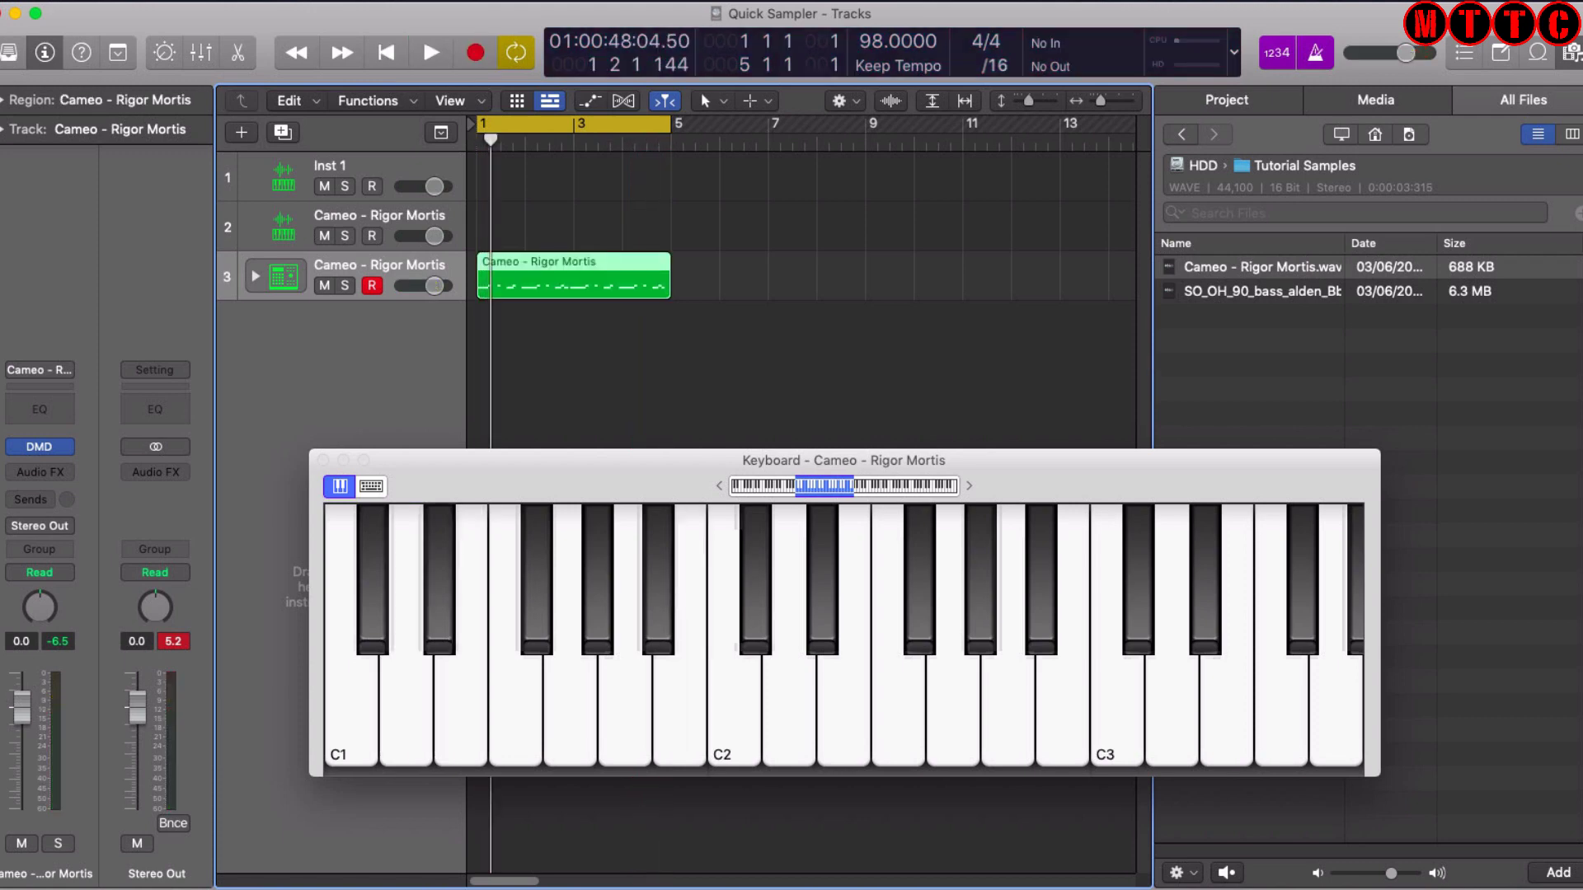
key(space)
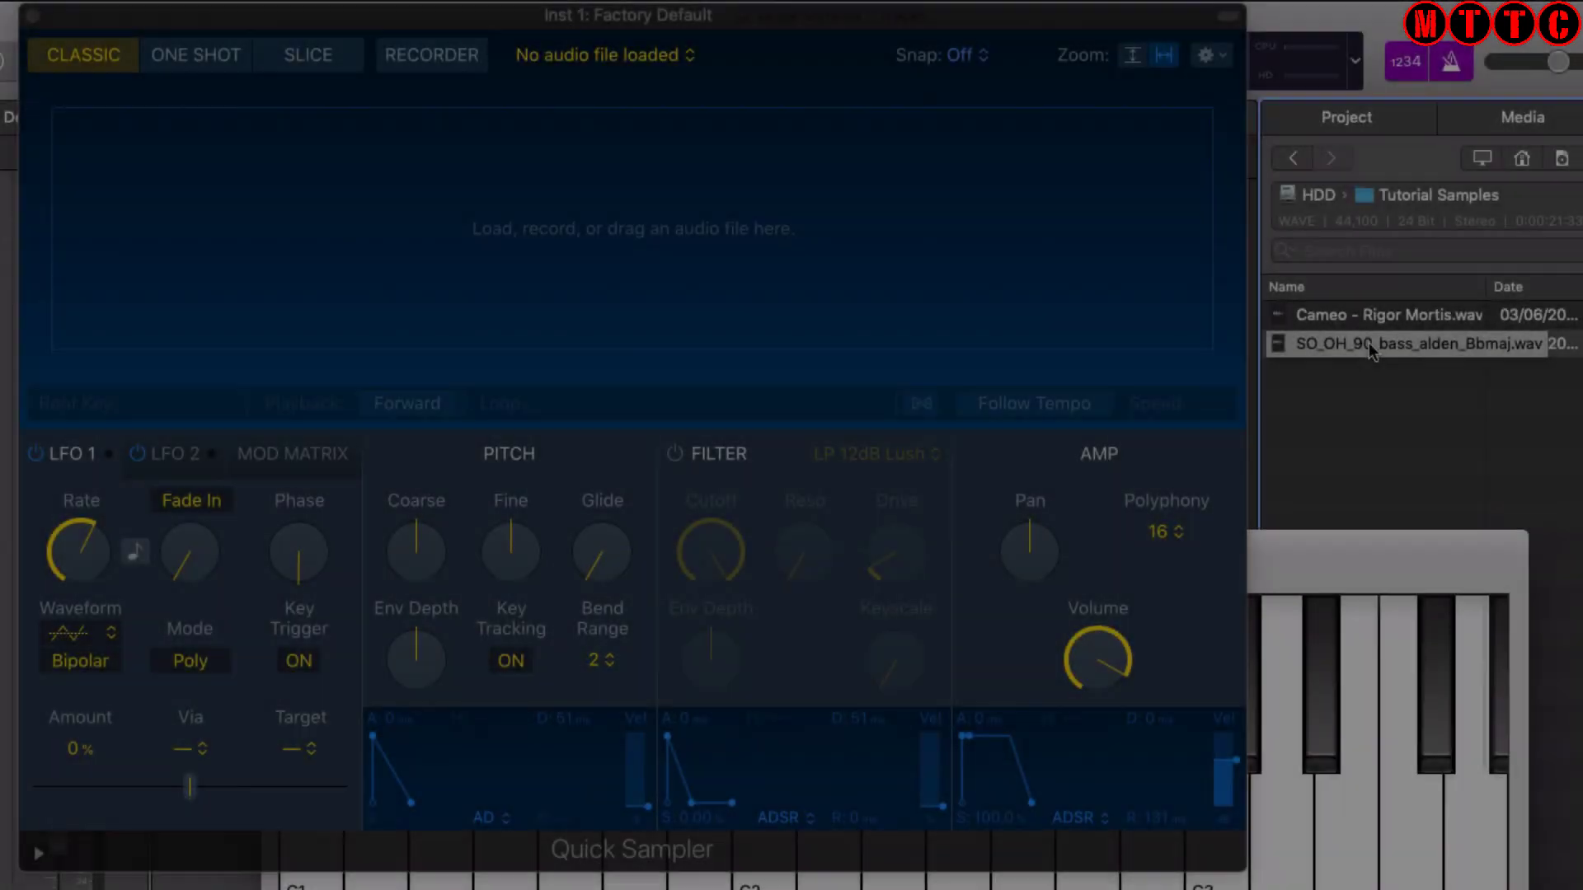
Drop SO_OH_90_bass_alden_Bbmaj.wav from All Files onto Inst 1's Quick Sampler and switch it to Slice mode.
click(1370, 351)
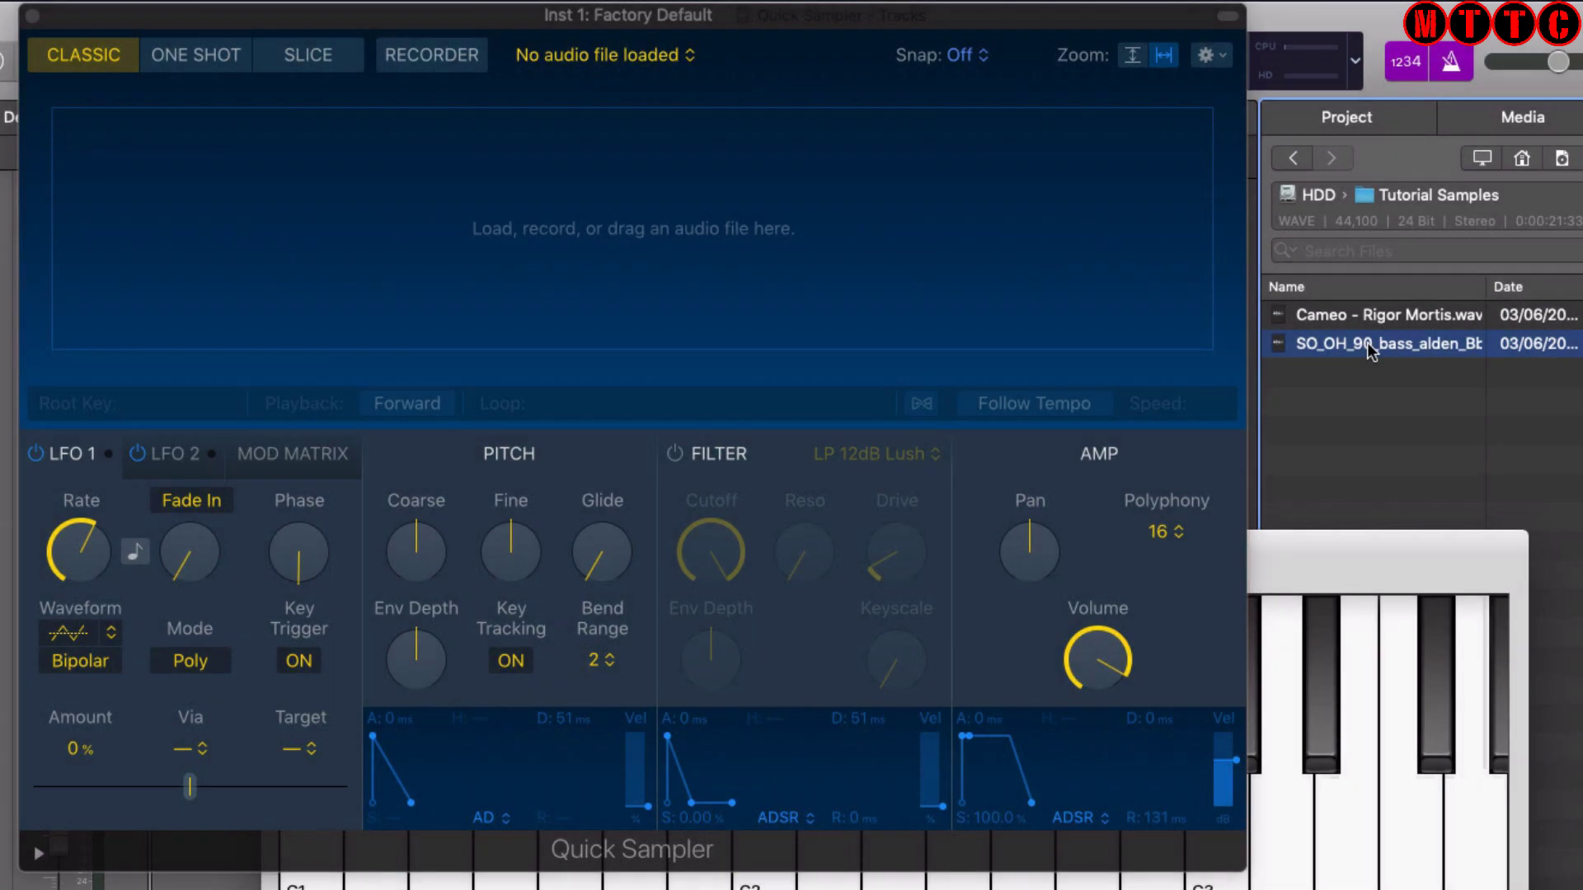
drag(1006, 329, 883, 237)
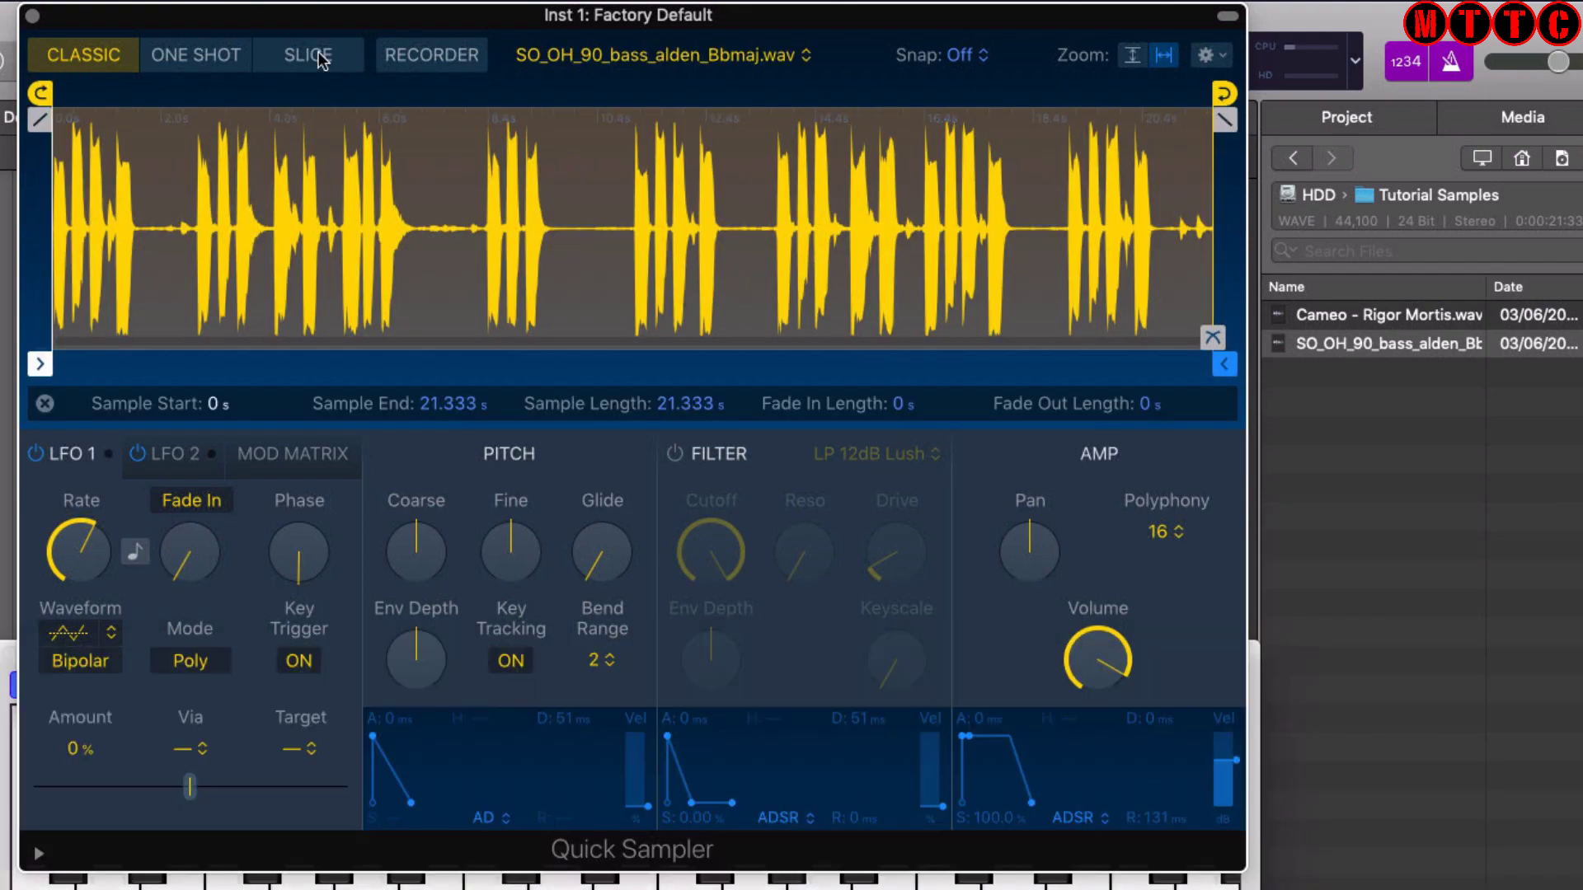
click(313, 54)
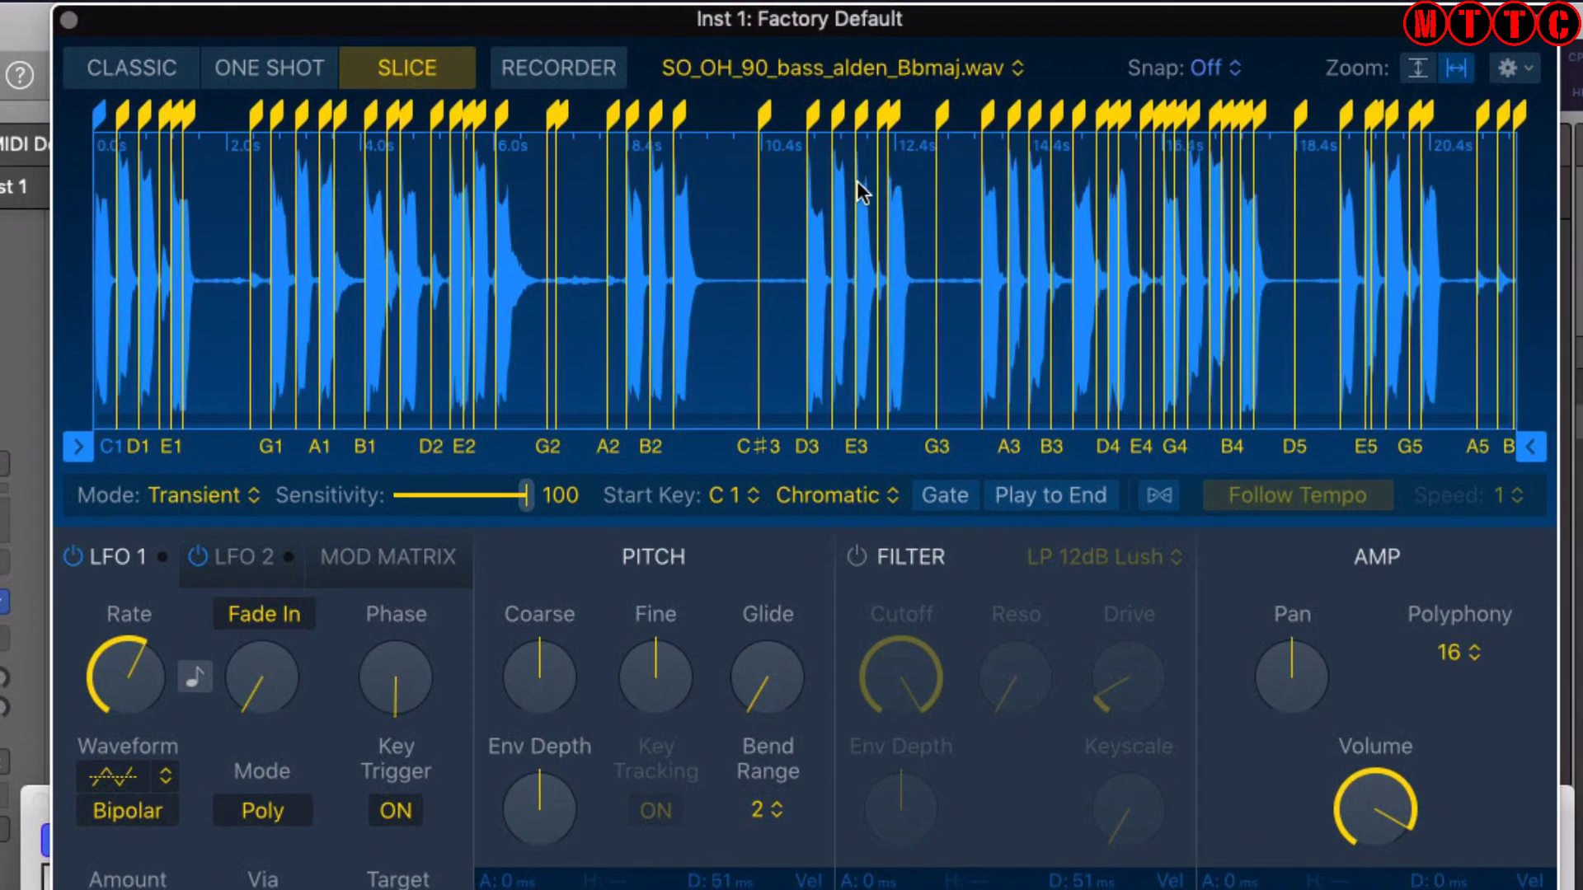
Audition the F3 and E3 bass slices, set Sensitivity to 53, and turn on Gate and Follow Tempo.
click(699, 148)
key(d)
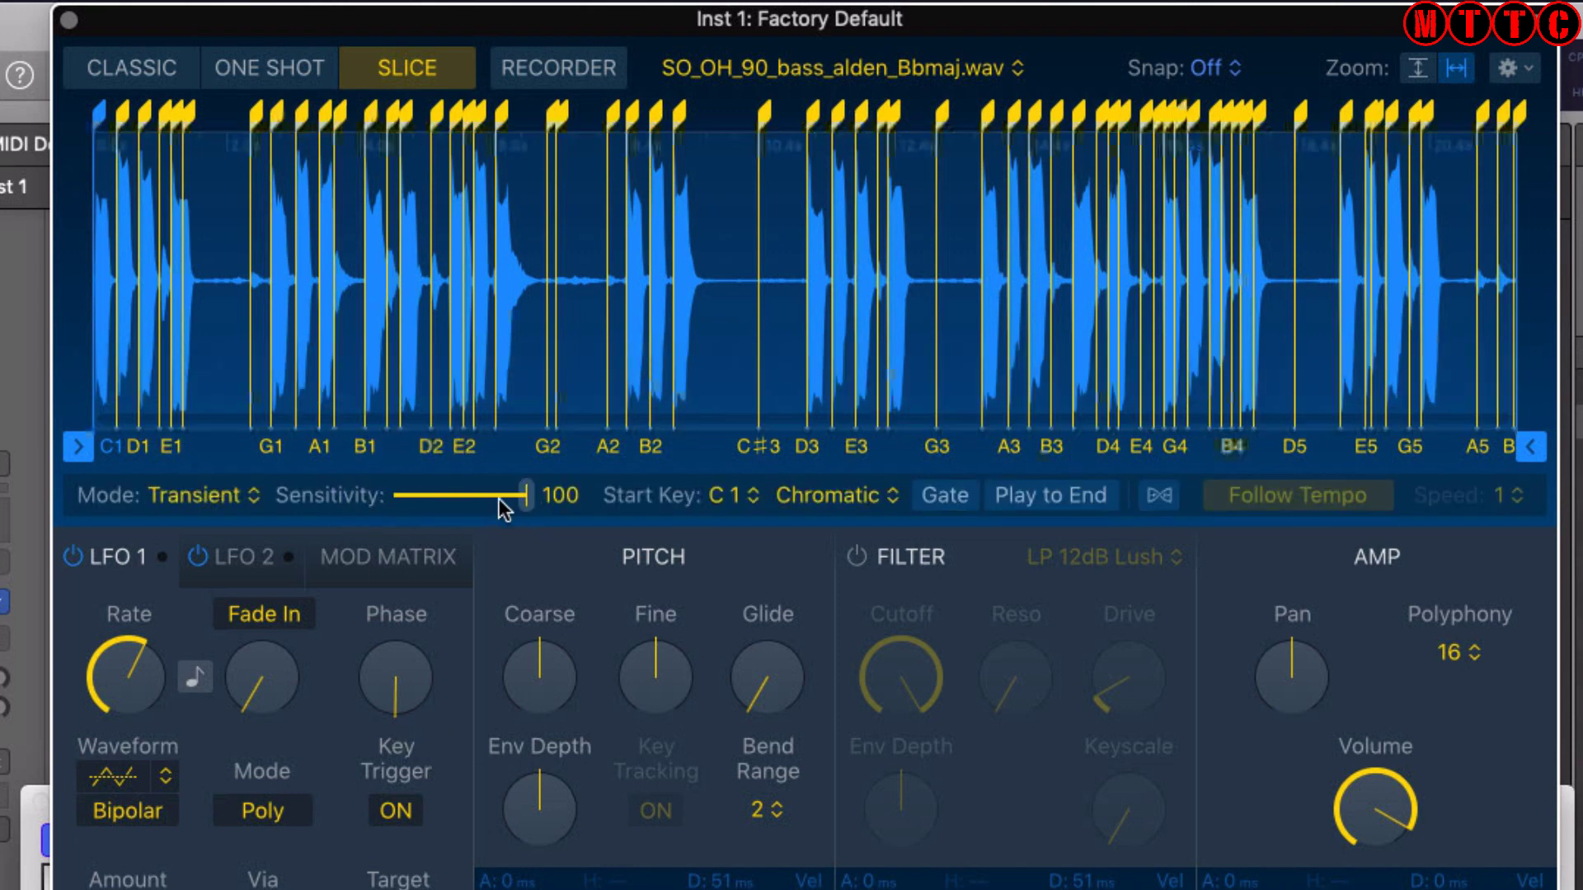
drag(489, 498, 428, 498)
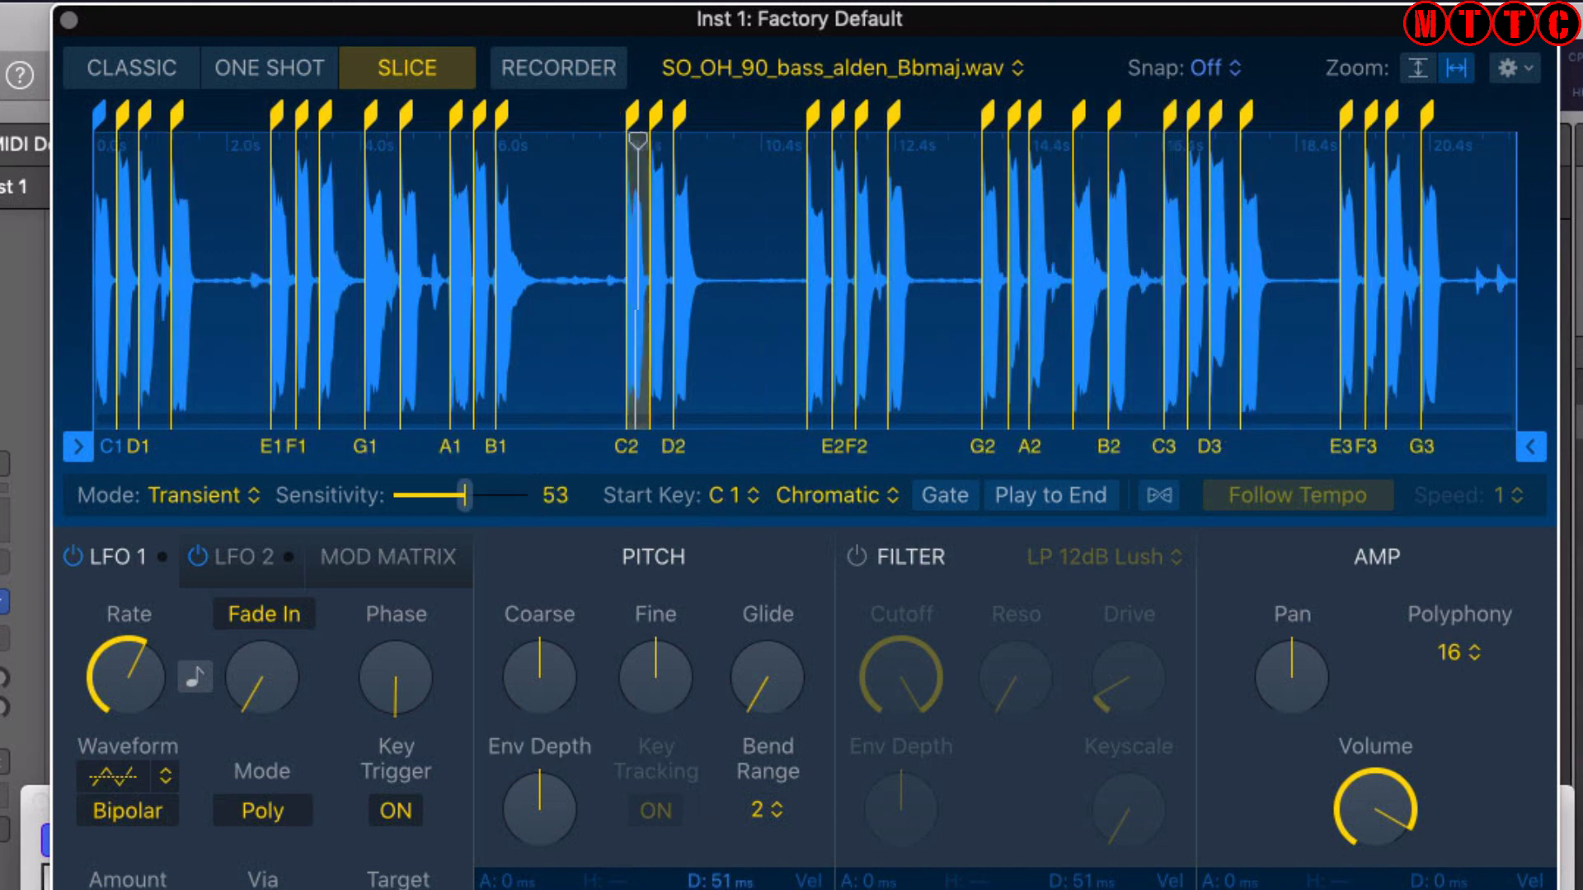
click(944, 494)
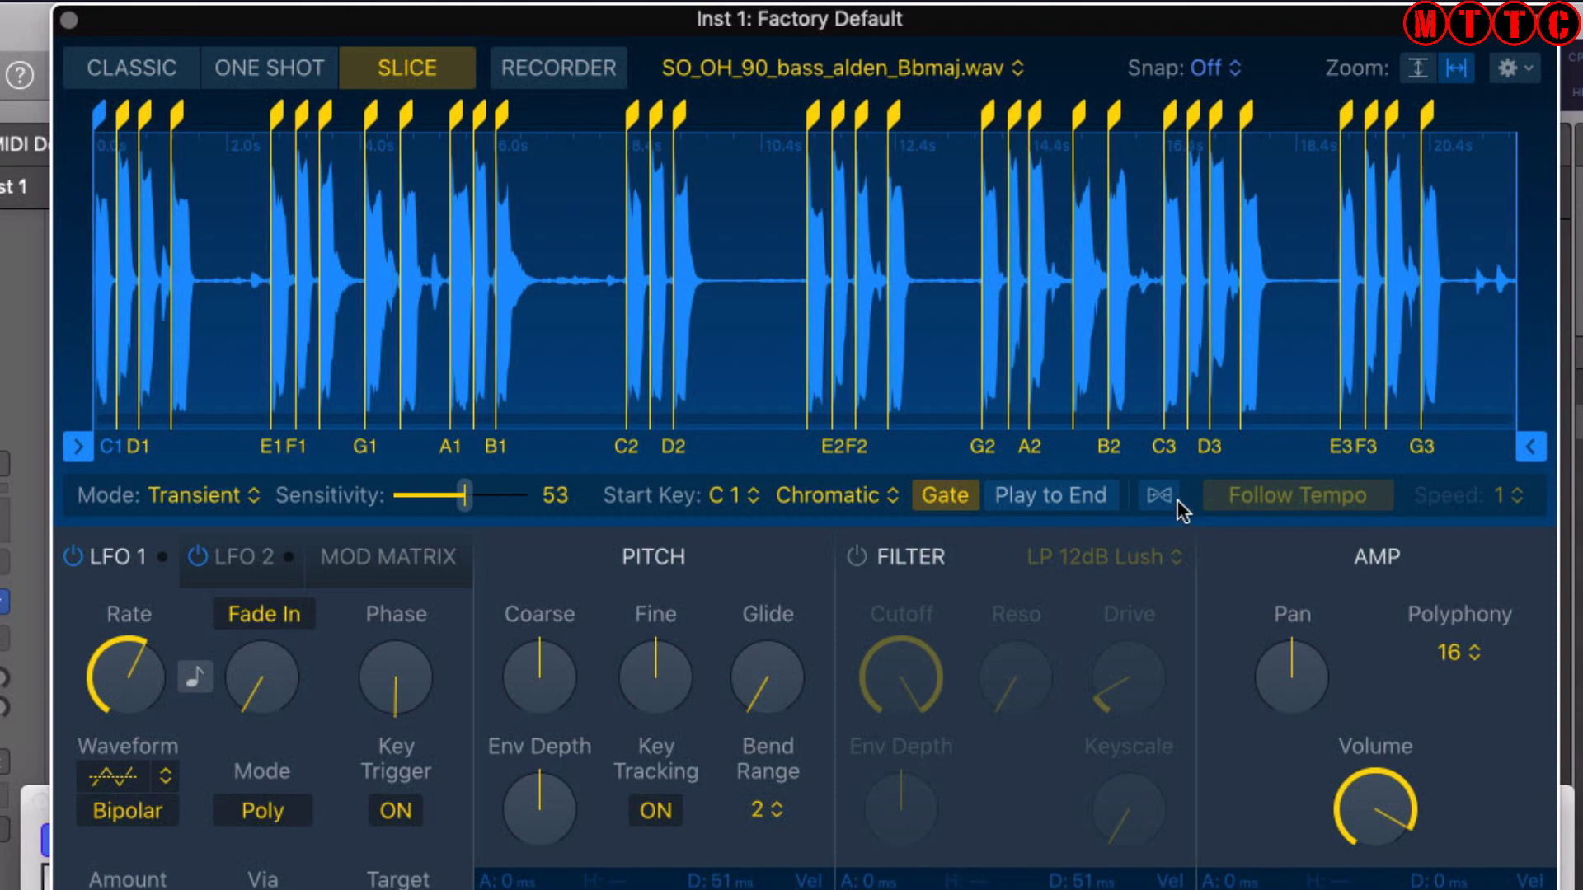
click(1158, 495)
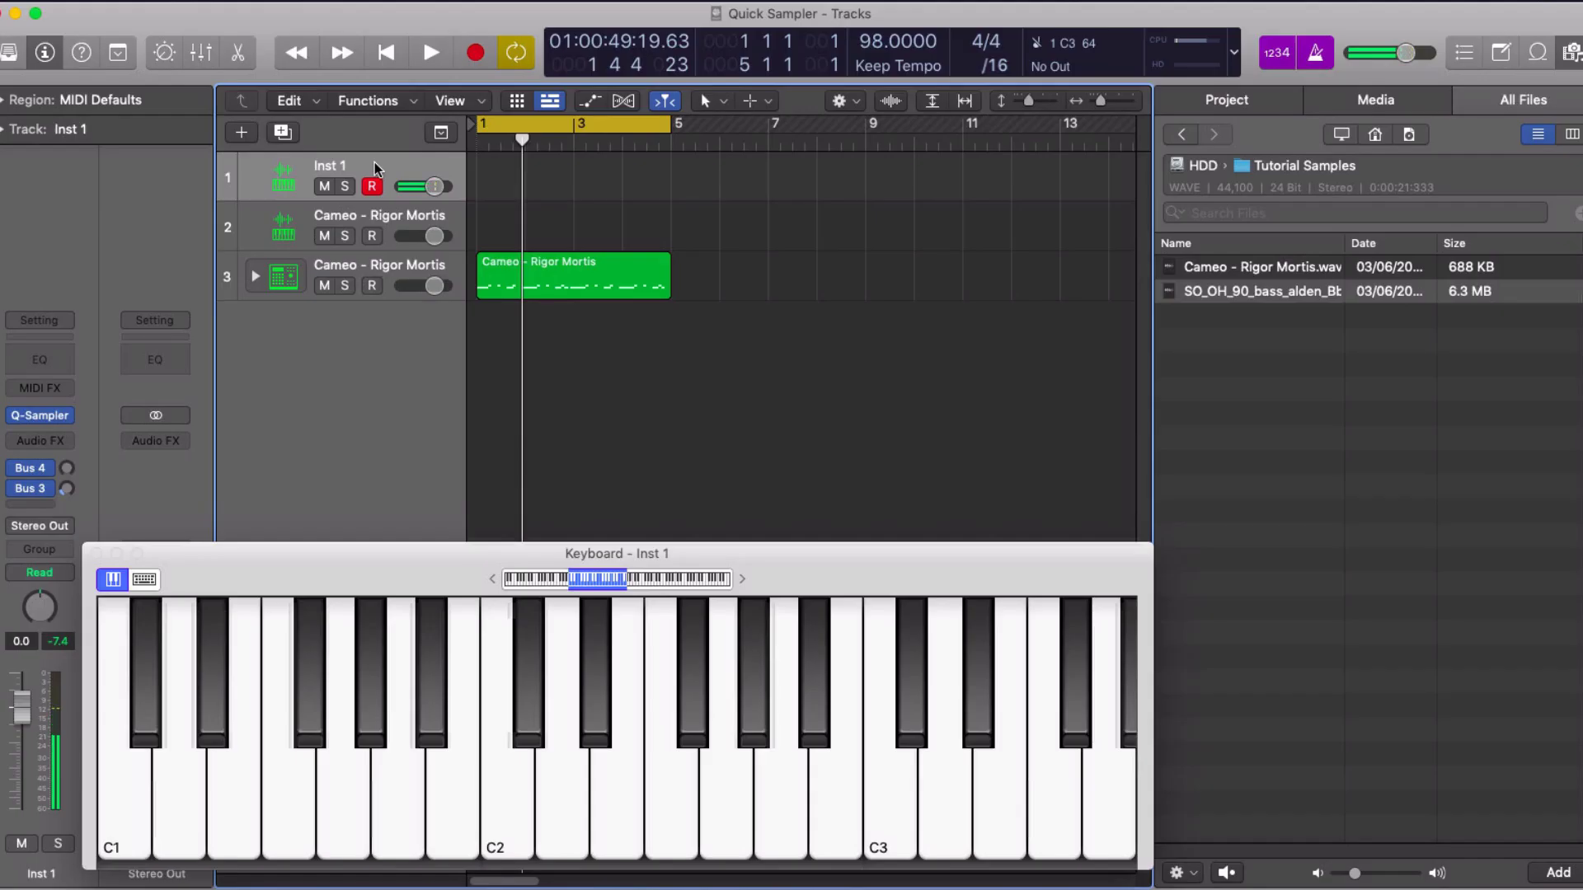
Record a four-bar bass pattern on Inst 1, triggering the C3, B2, E2 and F2 slices with Musical Typing.
key(r)
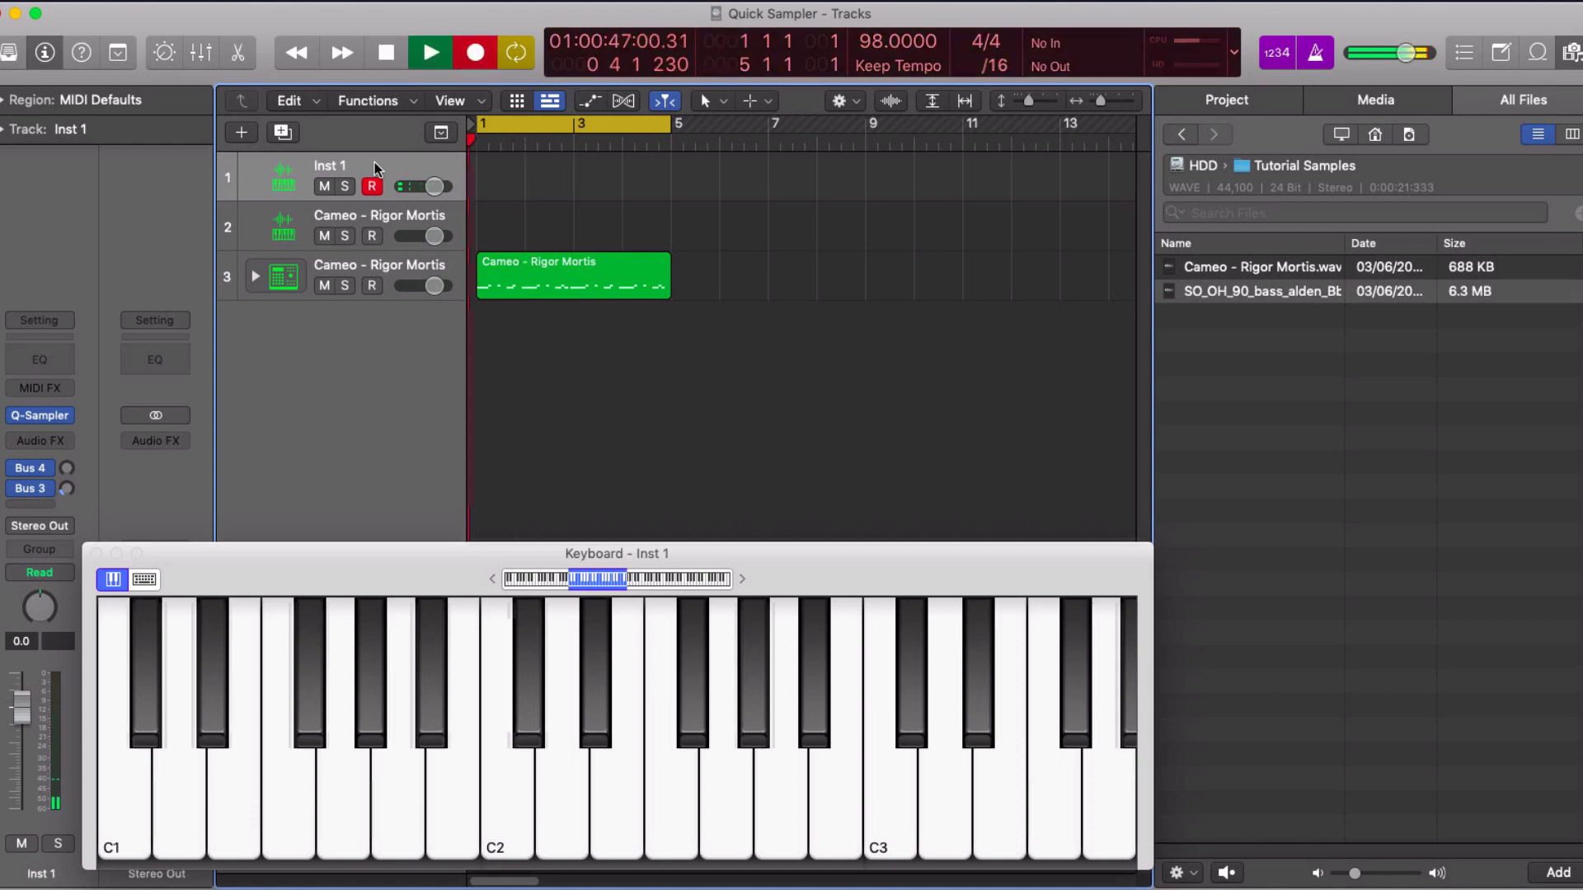
key(a)
key(a)
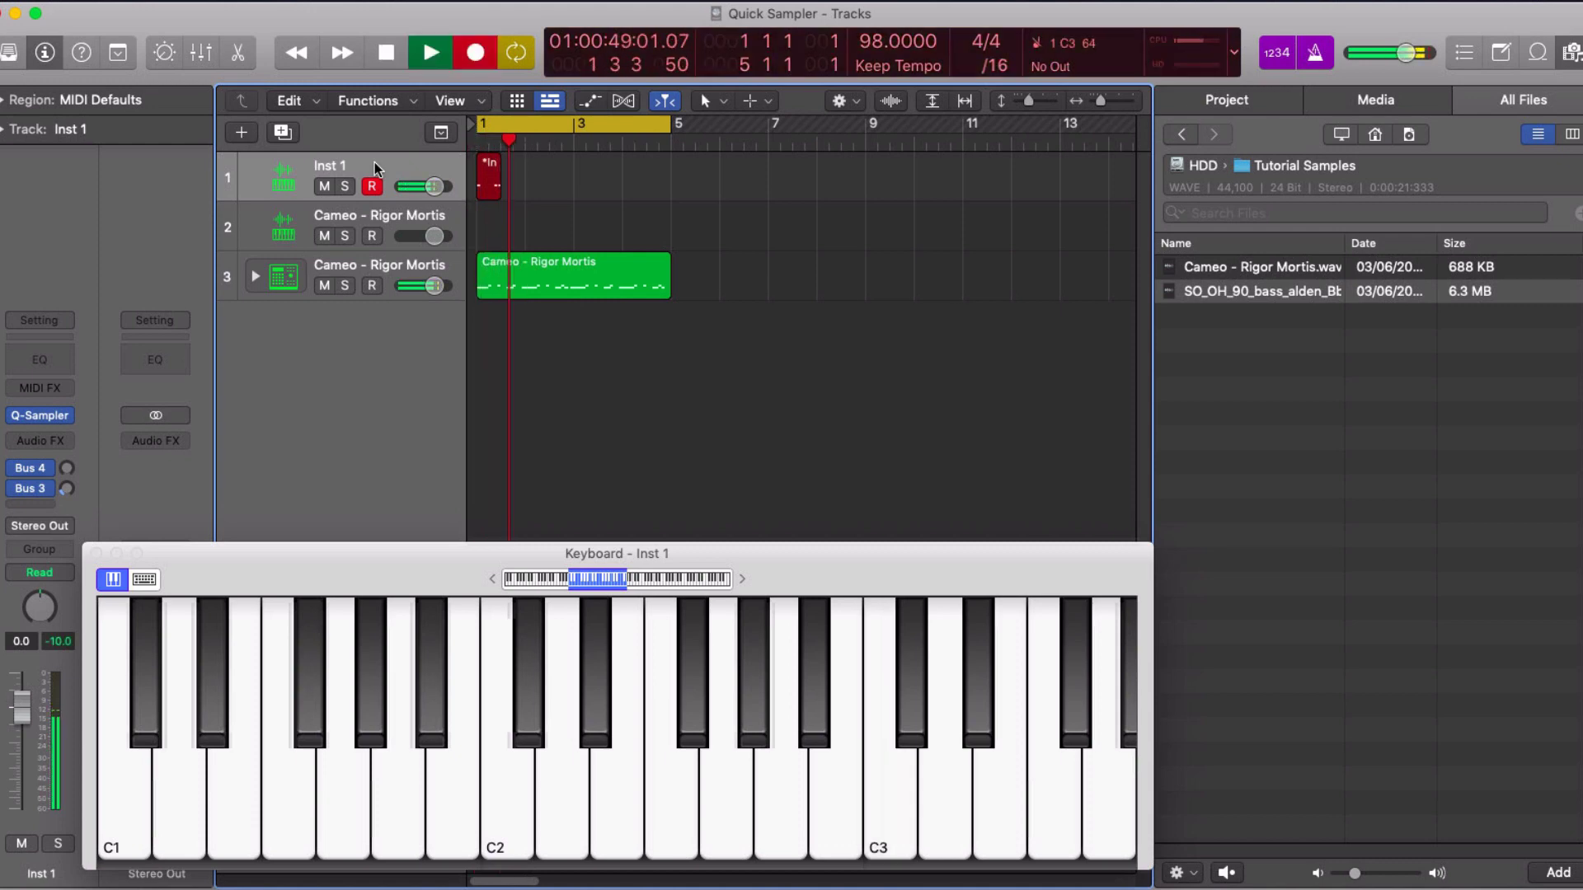
key(a)
key(a)
key(a)
key(a)
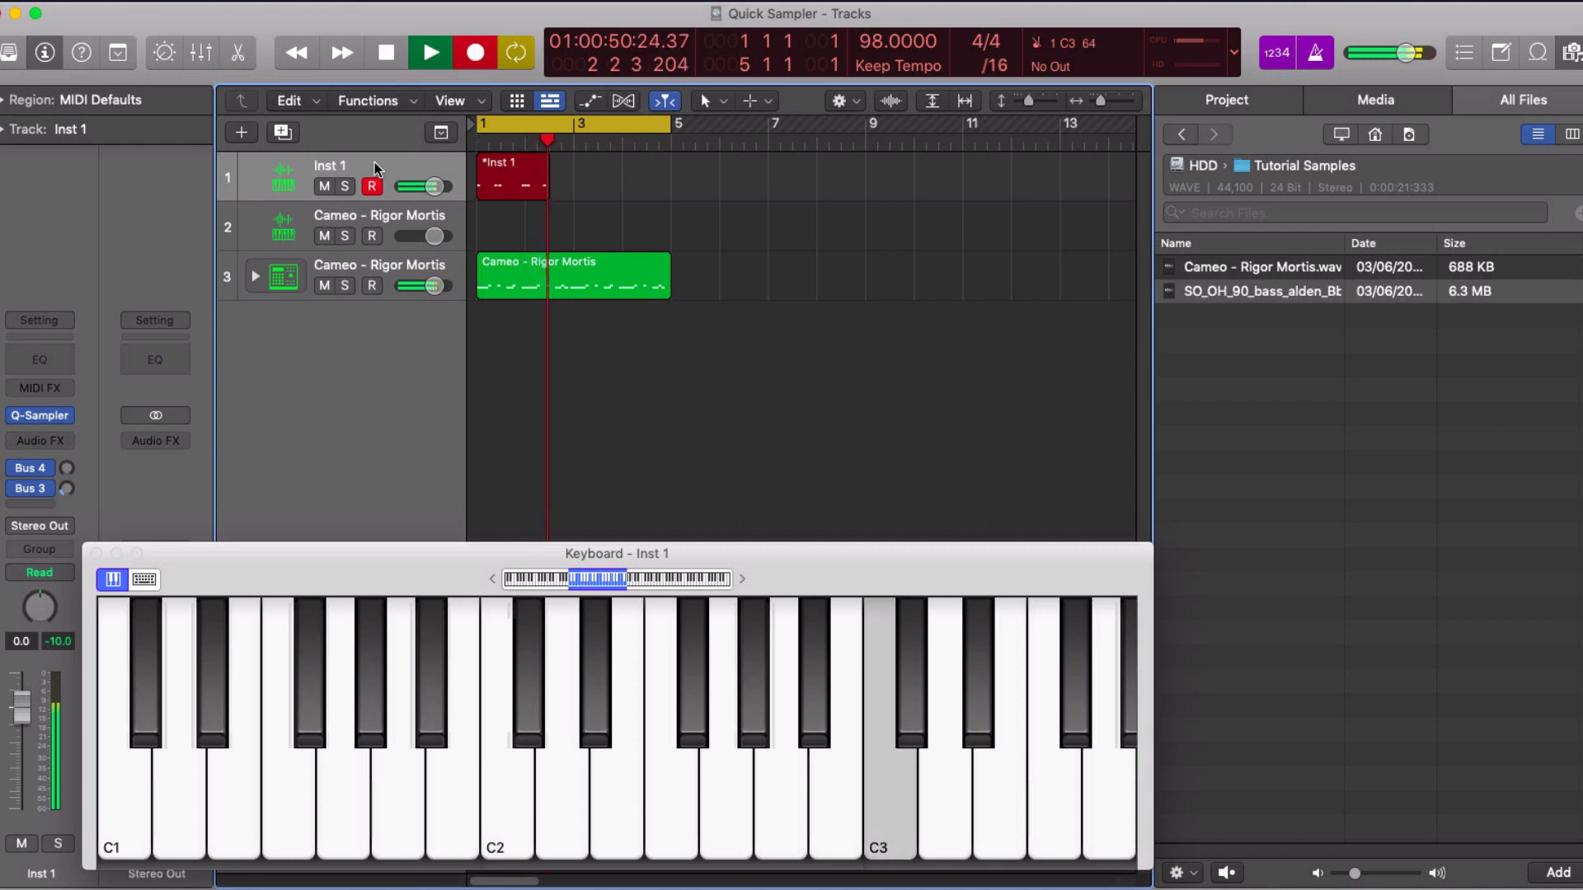
key(j)
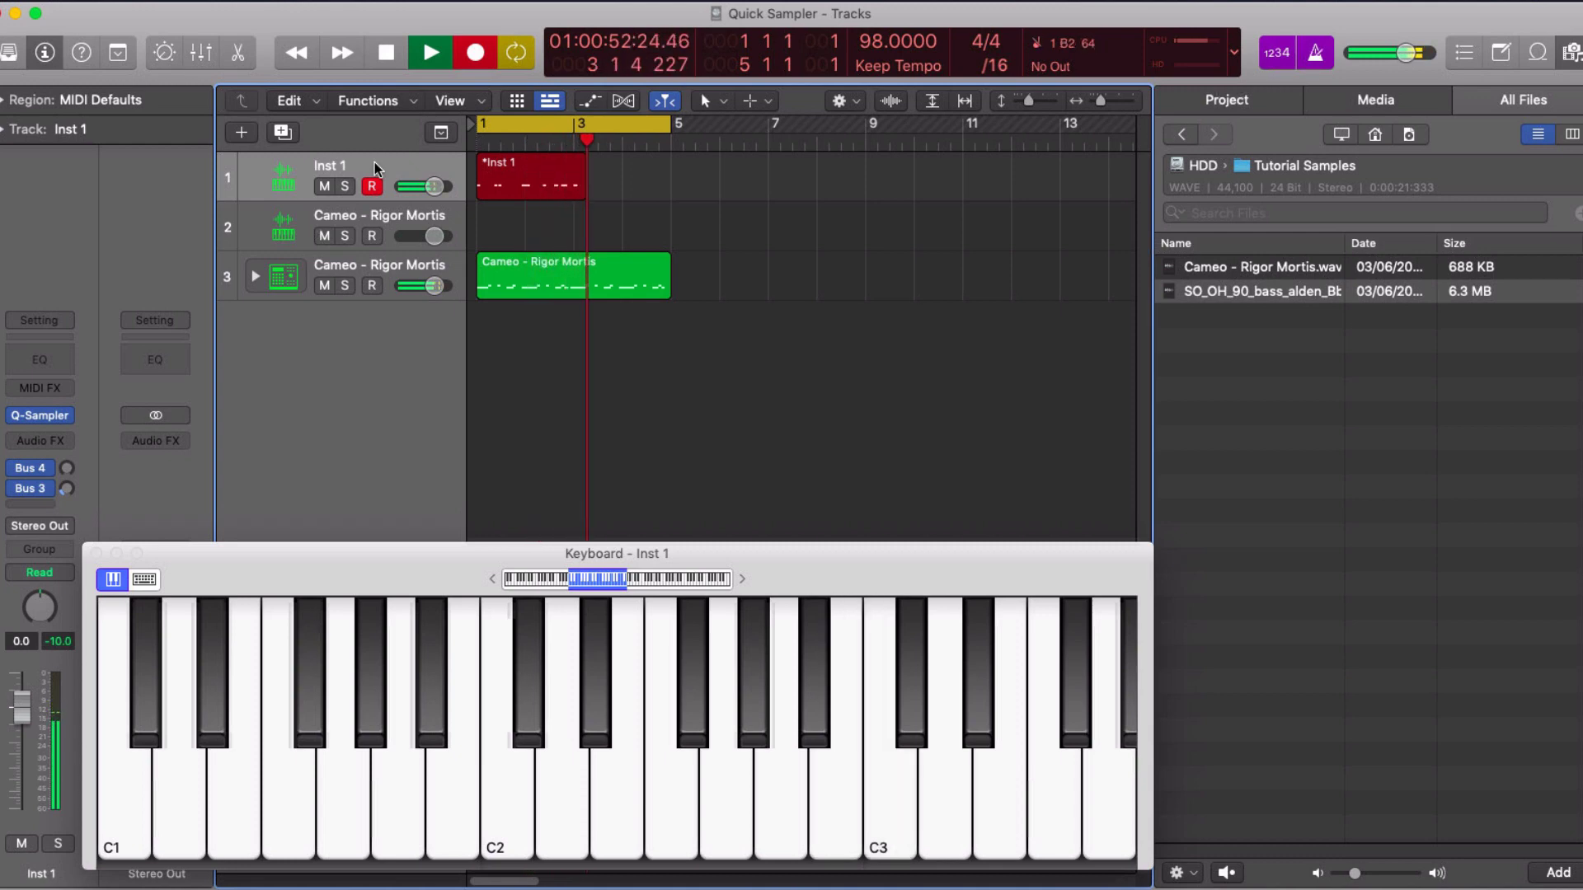
key(j)
key(j)
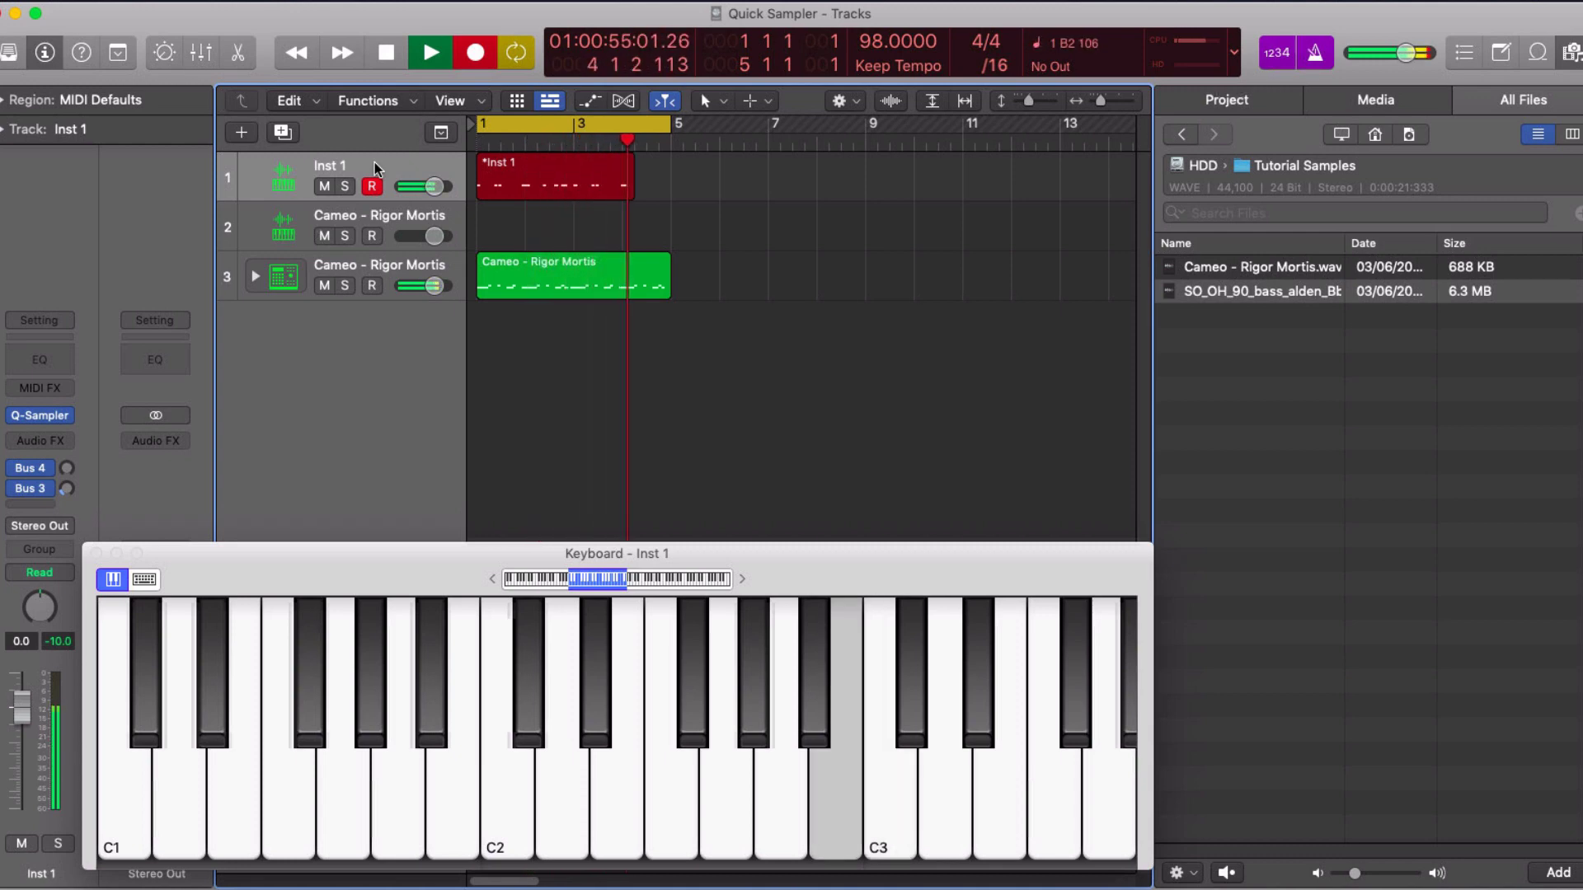
key(d)
key(f)
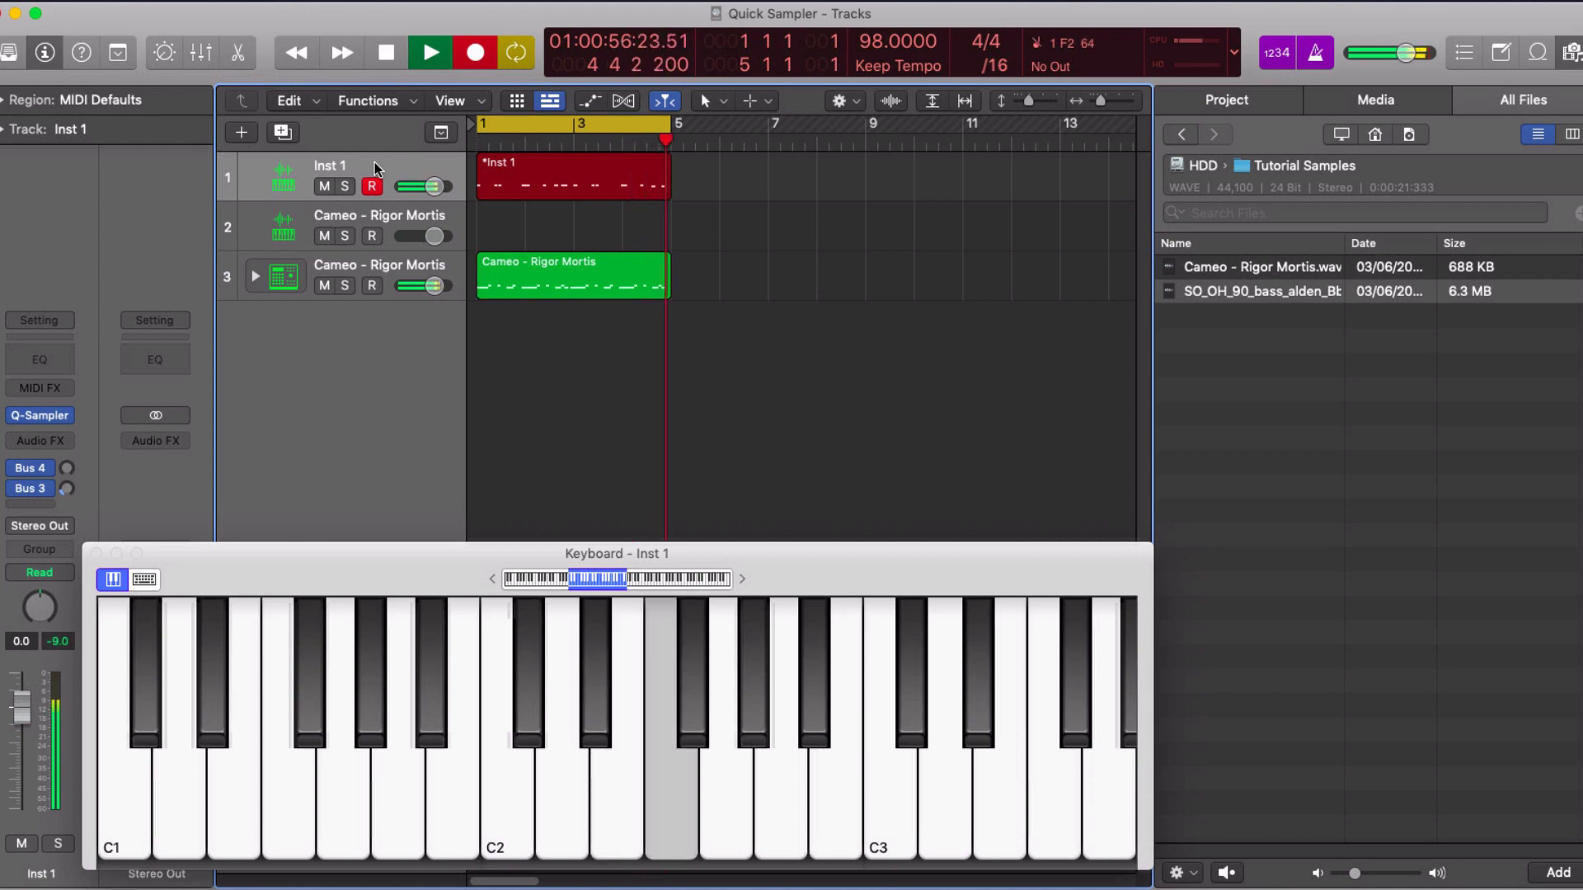
key(k)
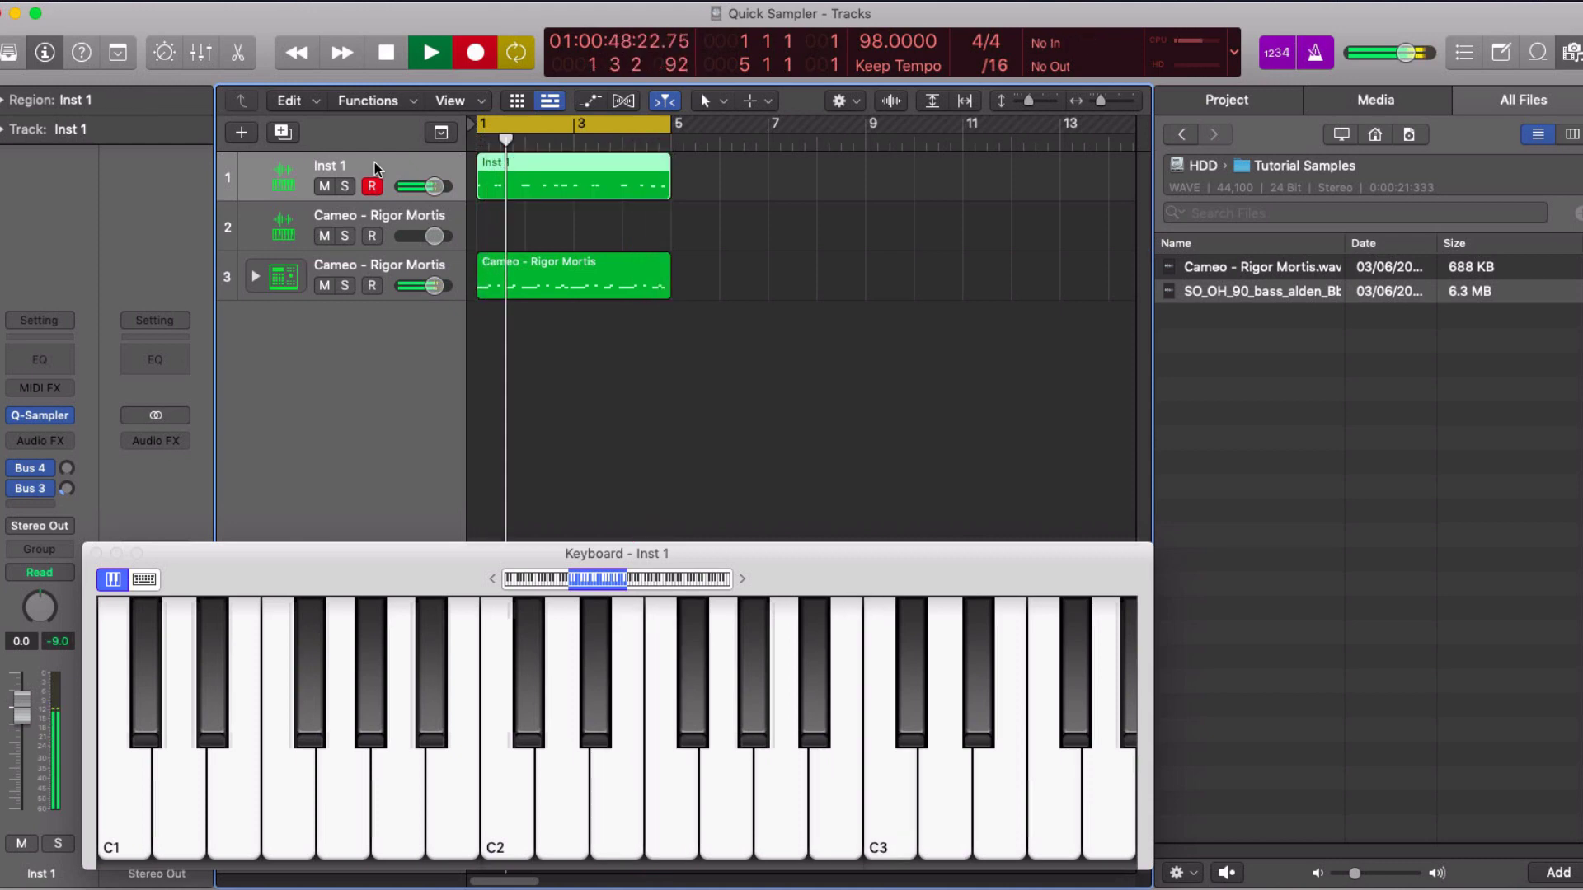
key(space)
key(space)
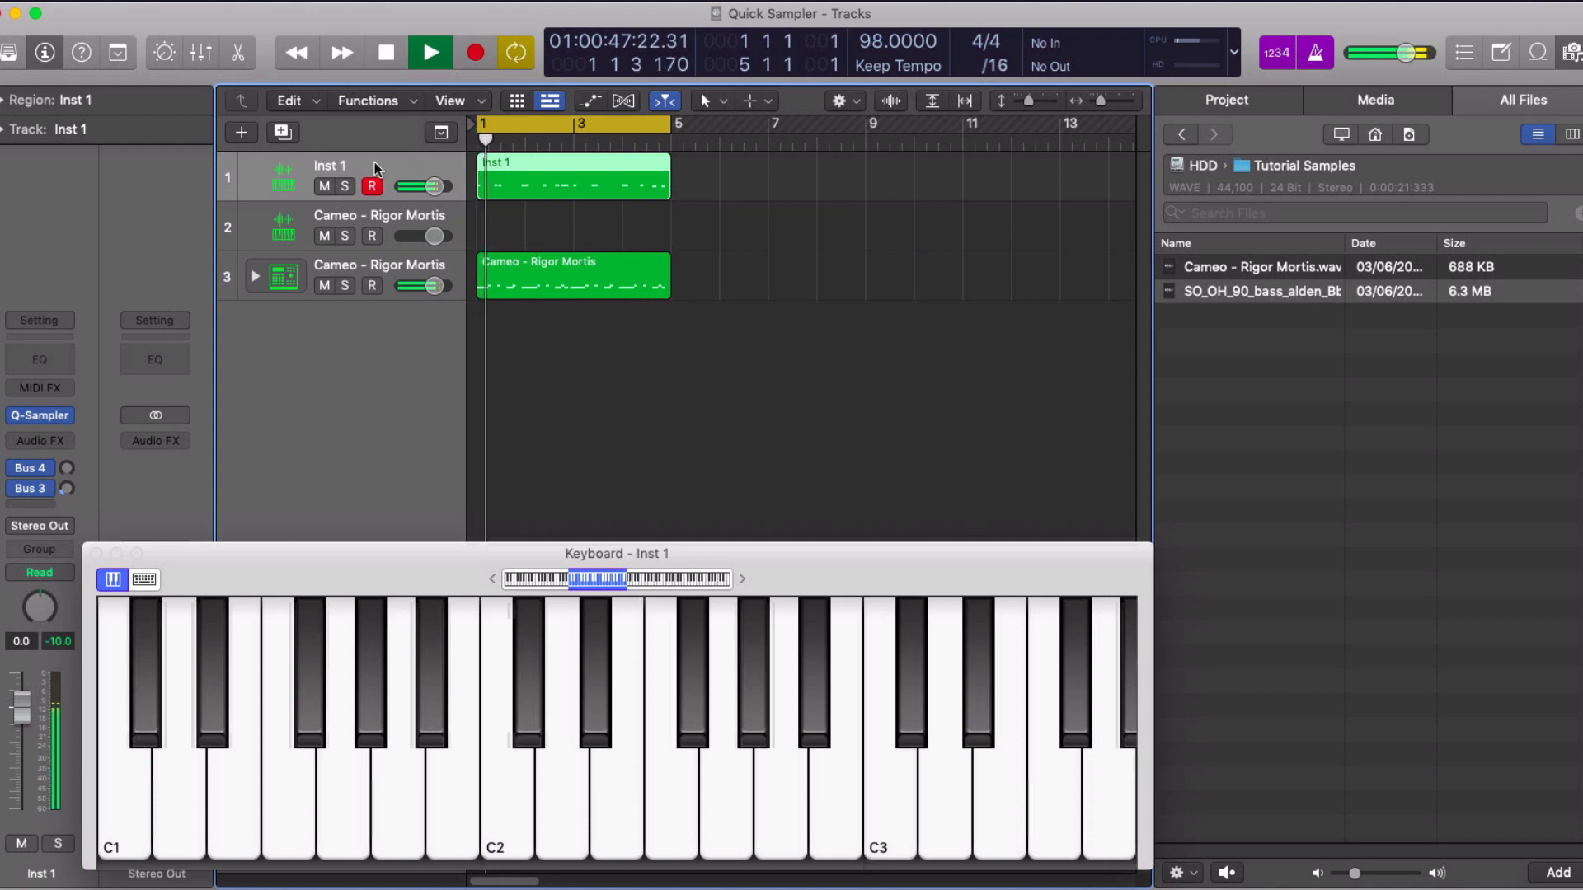